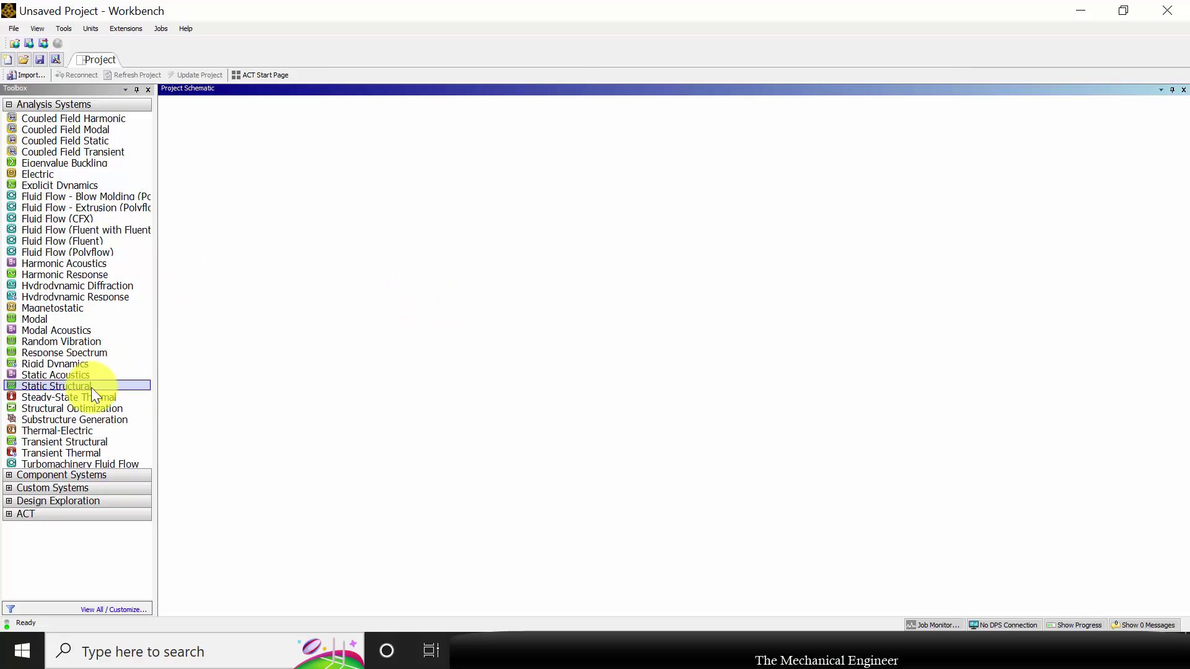
- Add a Static Structural analysis system to the project and open its Engineering Data for editing
drag(88, 388, 254, 273)
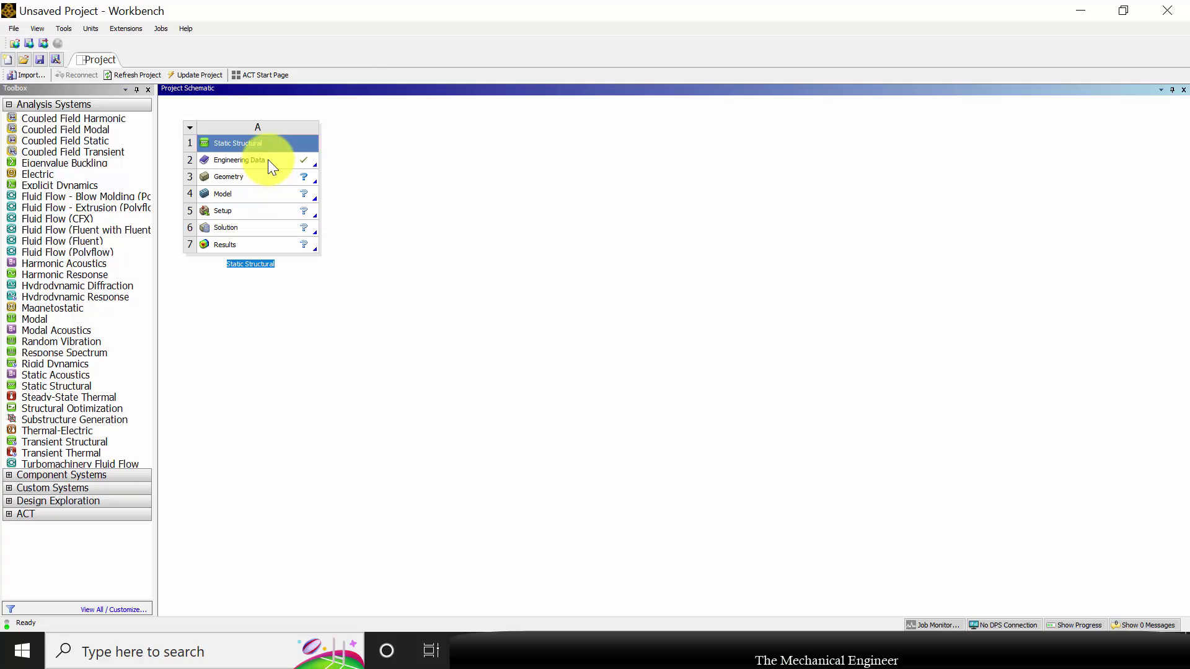
right_click(268, 159)
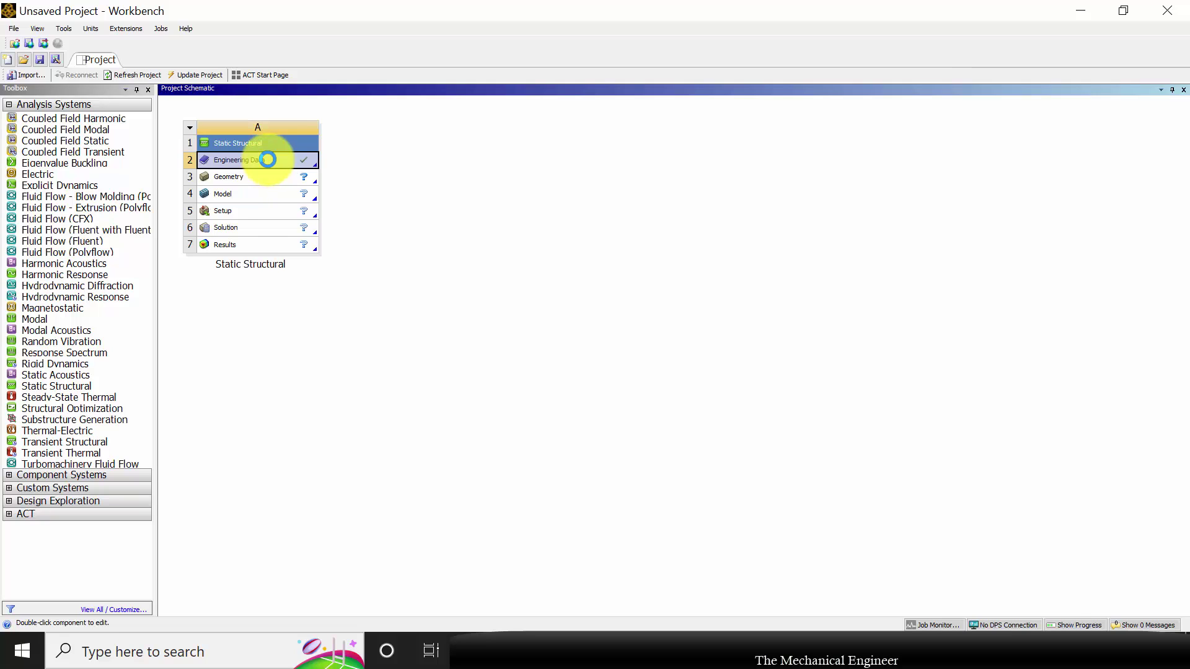
click(309, 165)
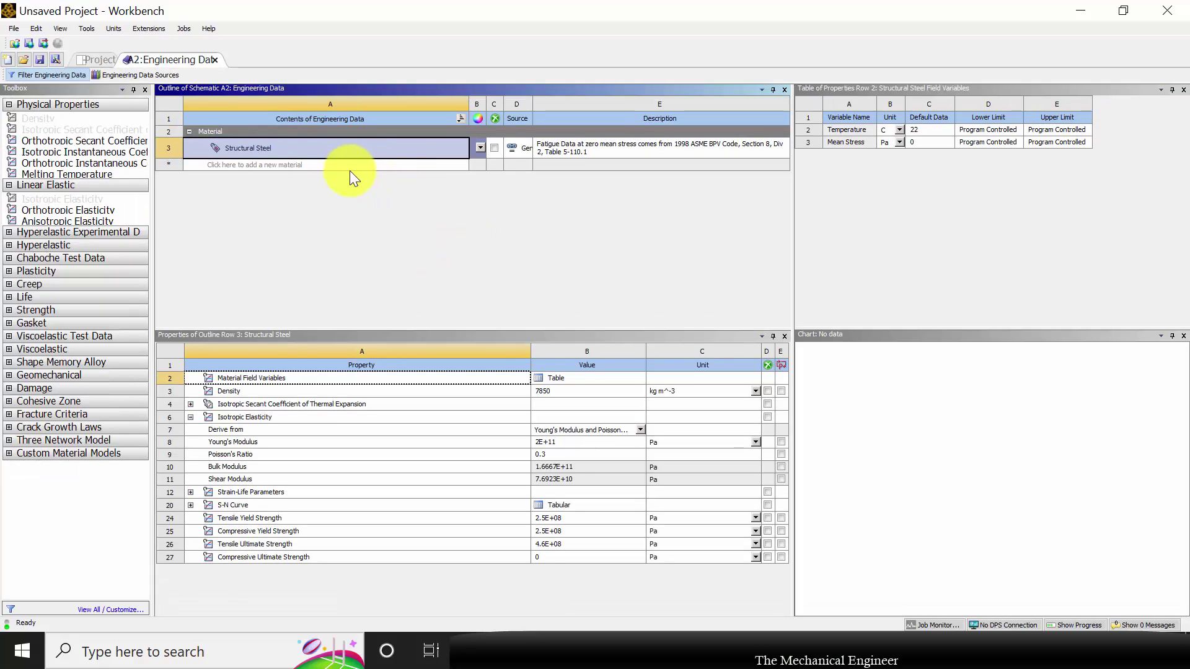
- Add a new material named 'material' to Engineering Data
click(284, 166)
text(materia)
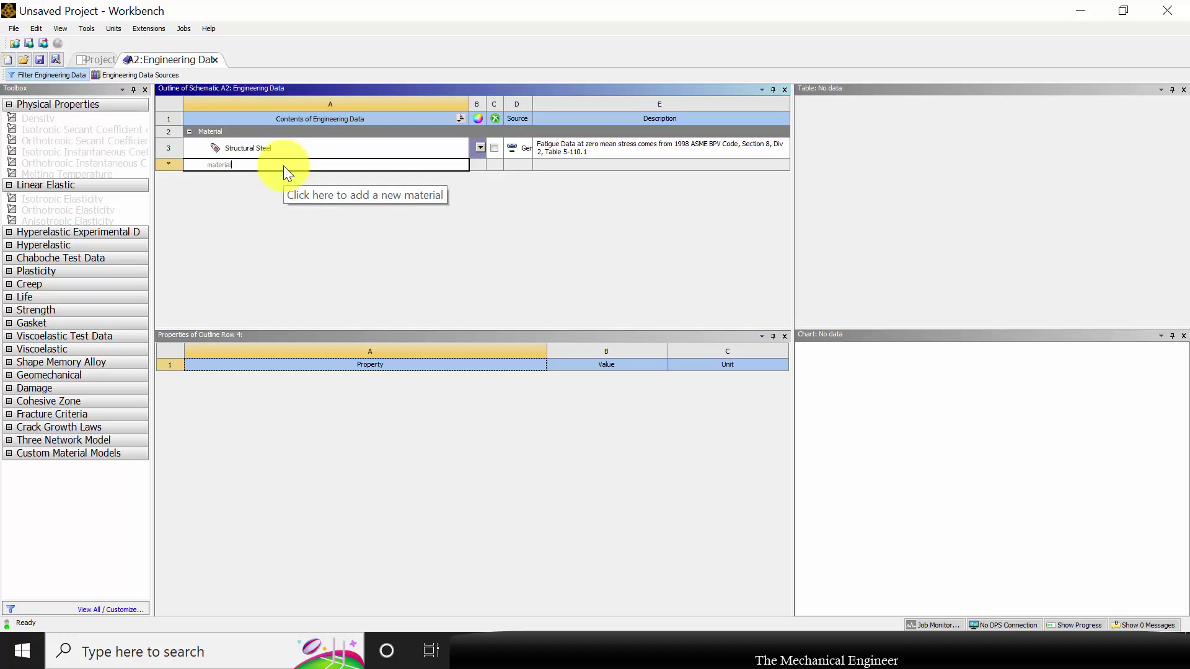
text(l)
key(Return)
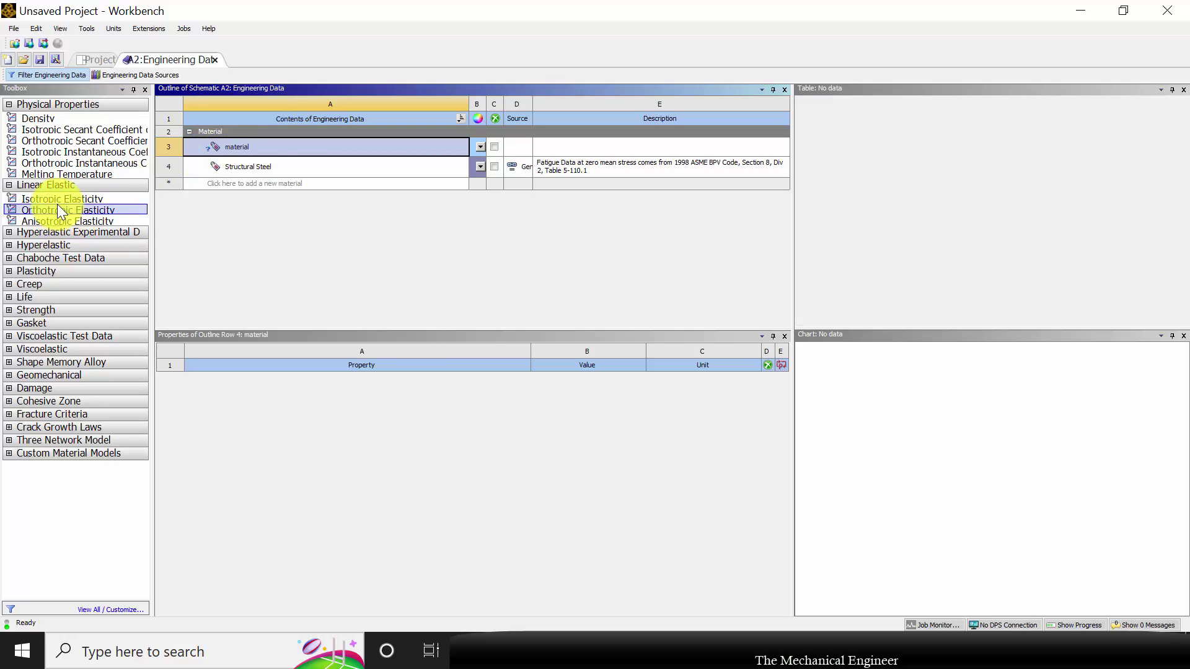
- Give 'material' isotropic elasticity with Young's modulus 210e9 Pa and Poisson's ratio 0.3
drag(53, 199, 204, 149)
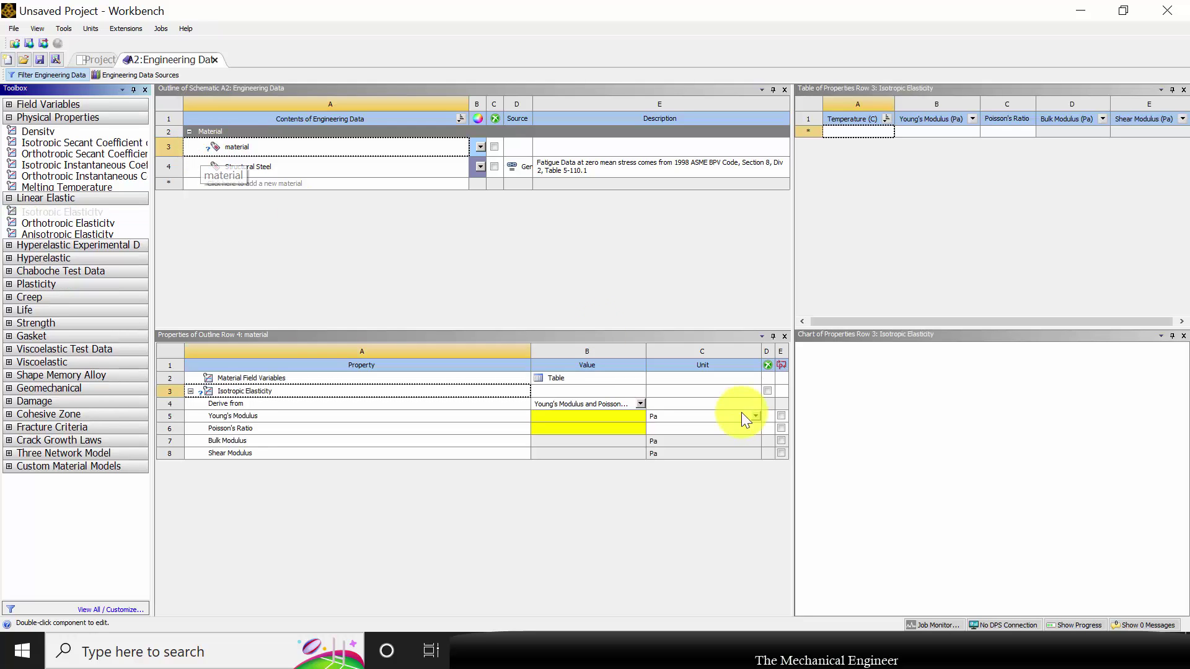
click(590, 415)
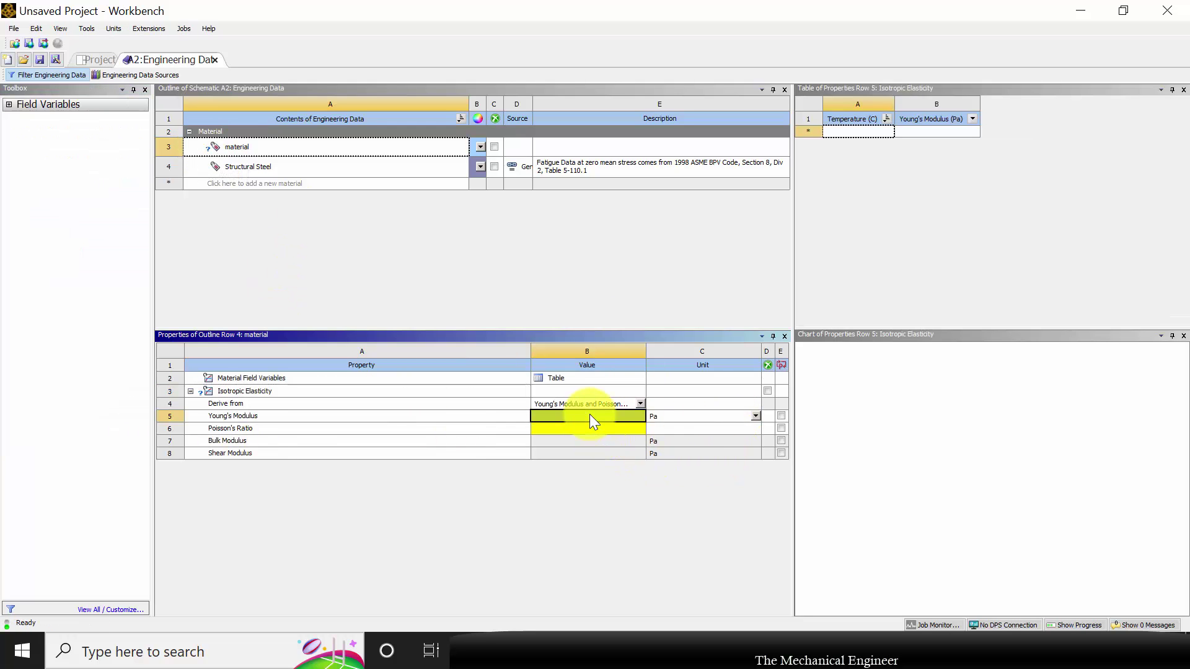
text(2)
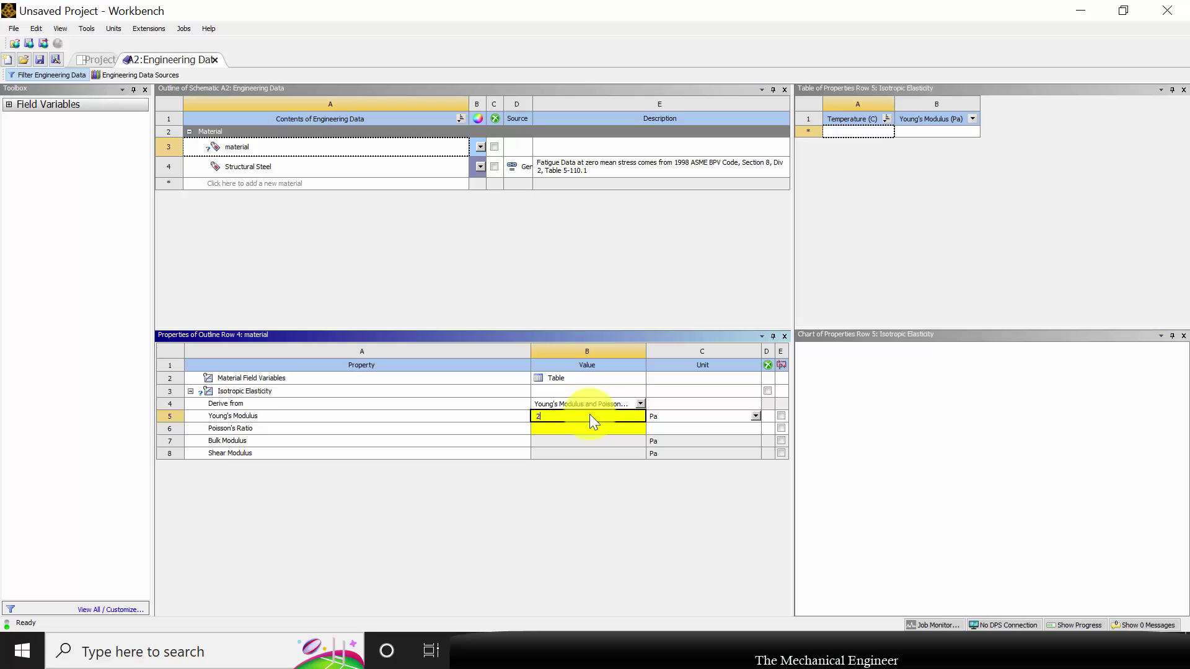
text(10e9)
key(Return)
text(0.3)
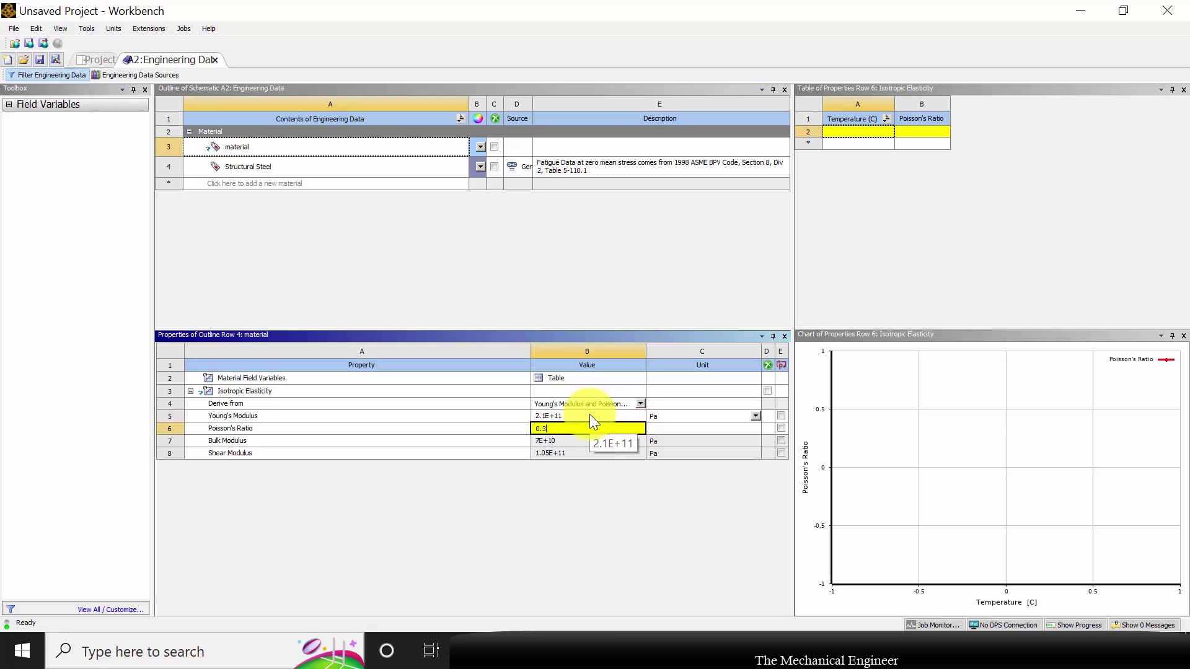
key(Return)
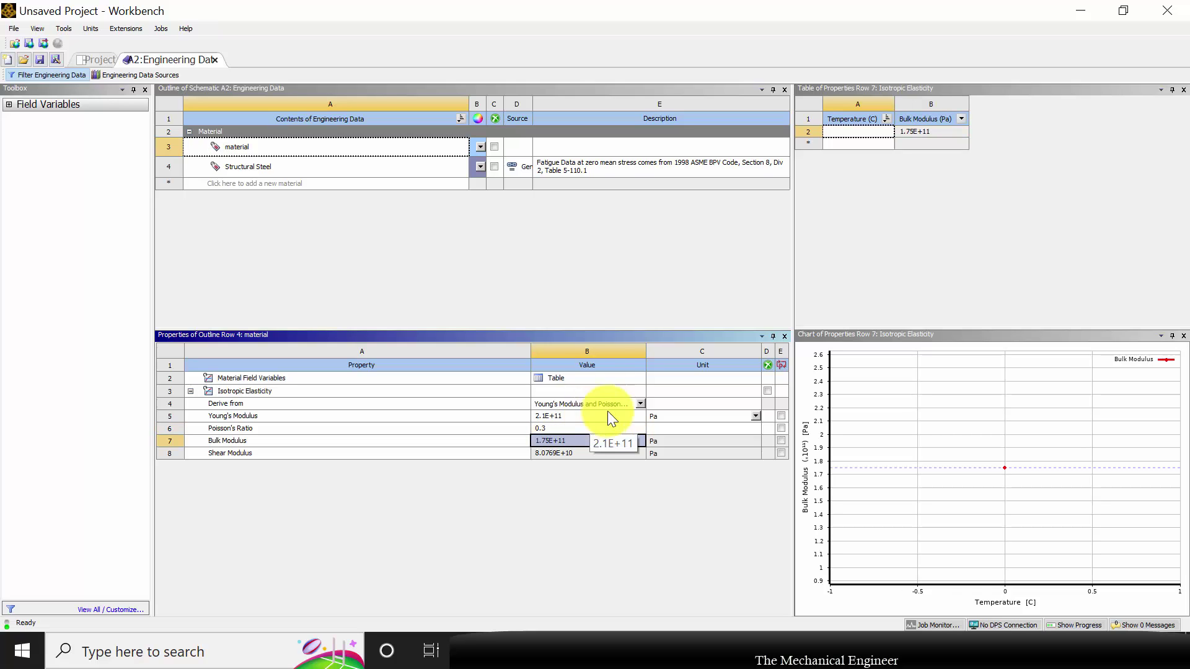
click(96, 60)
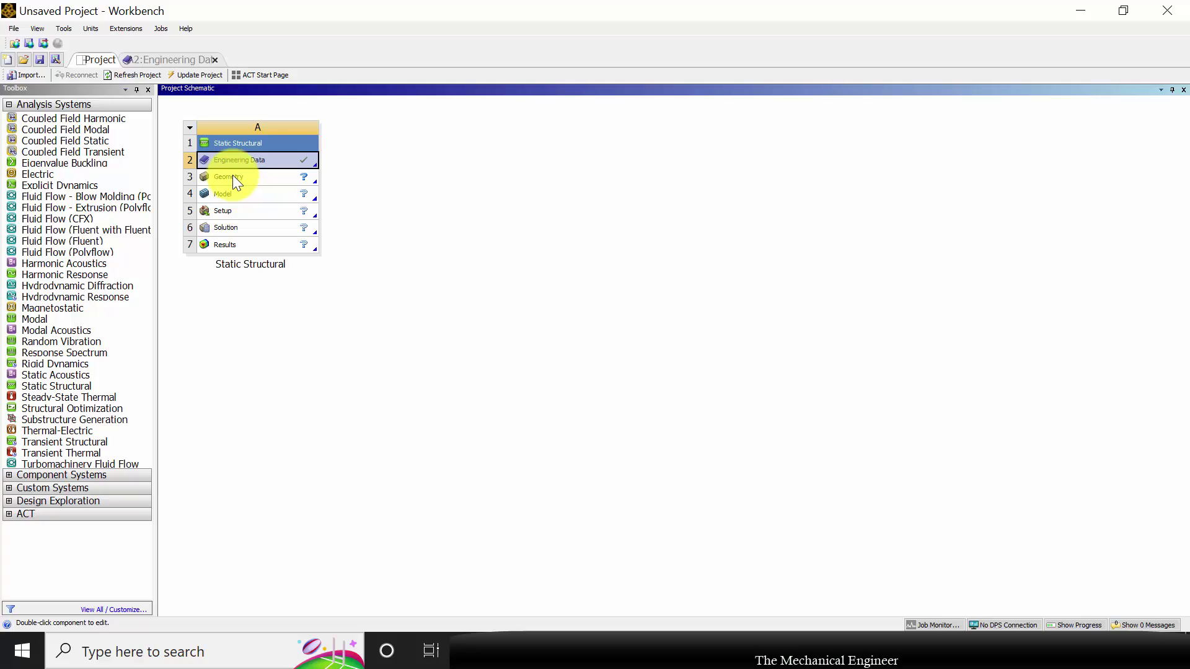
- Create a new DesignModeler geometry from the Static Structural system's Geometry cell
click(232, 175)
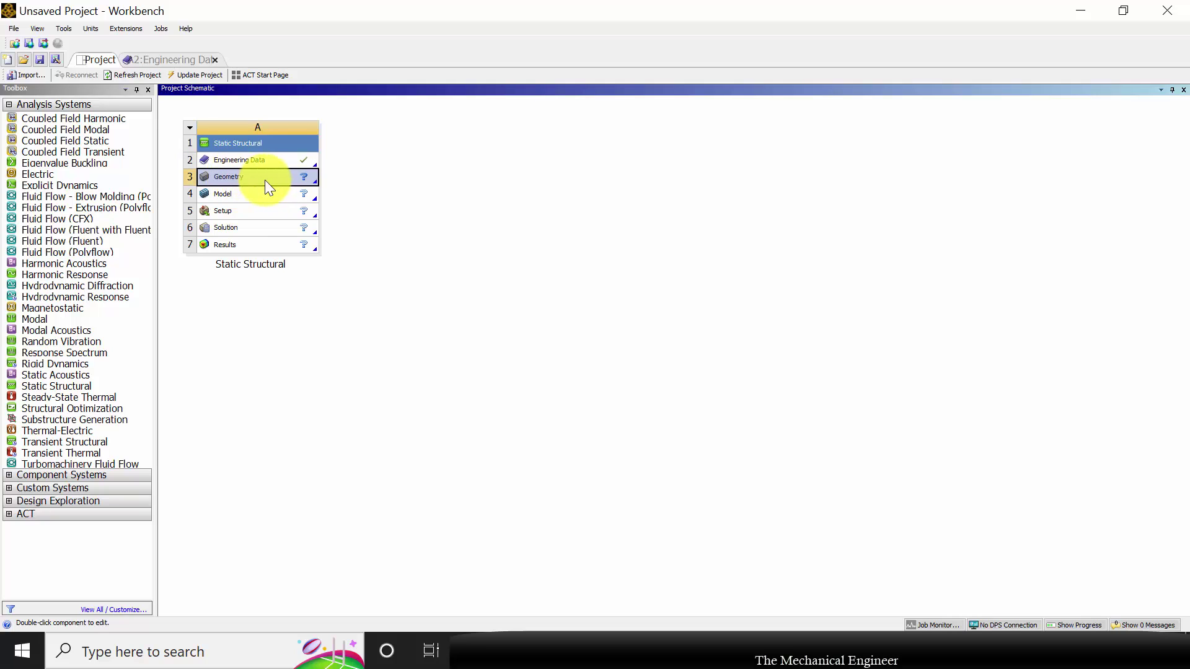
right_click(314, 180)
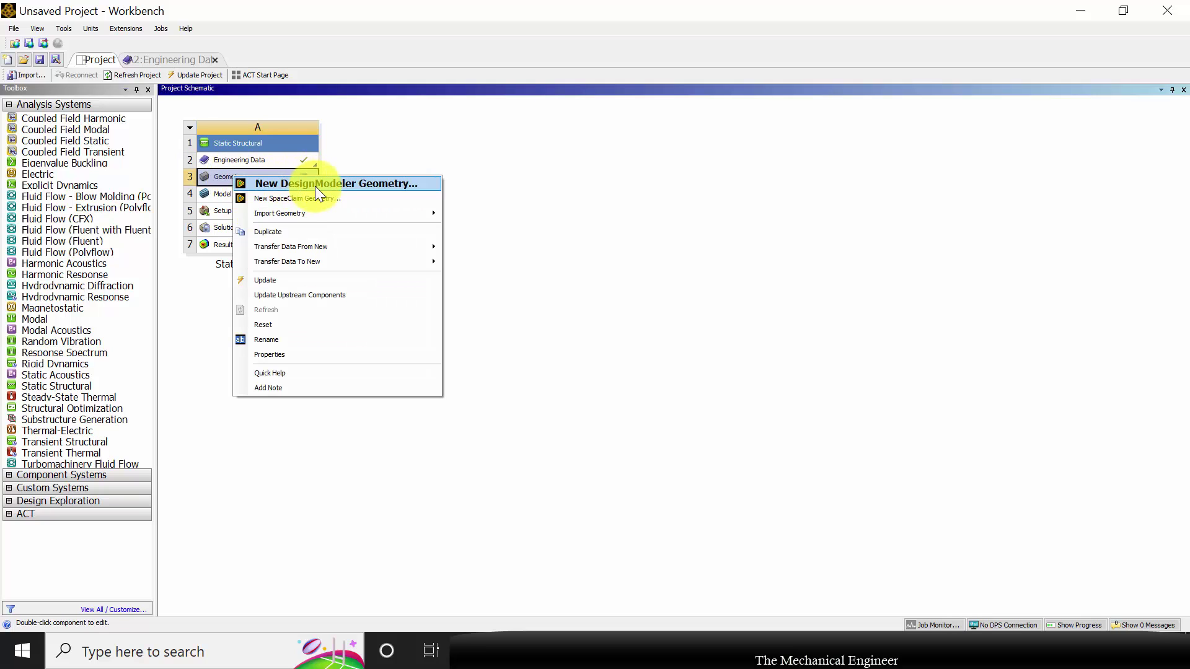
click(311, 182)
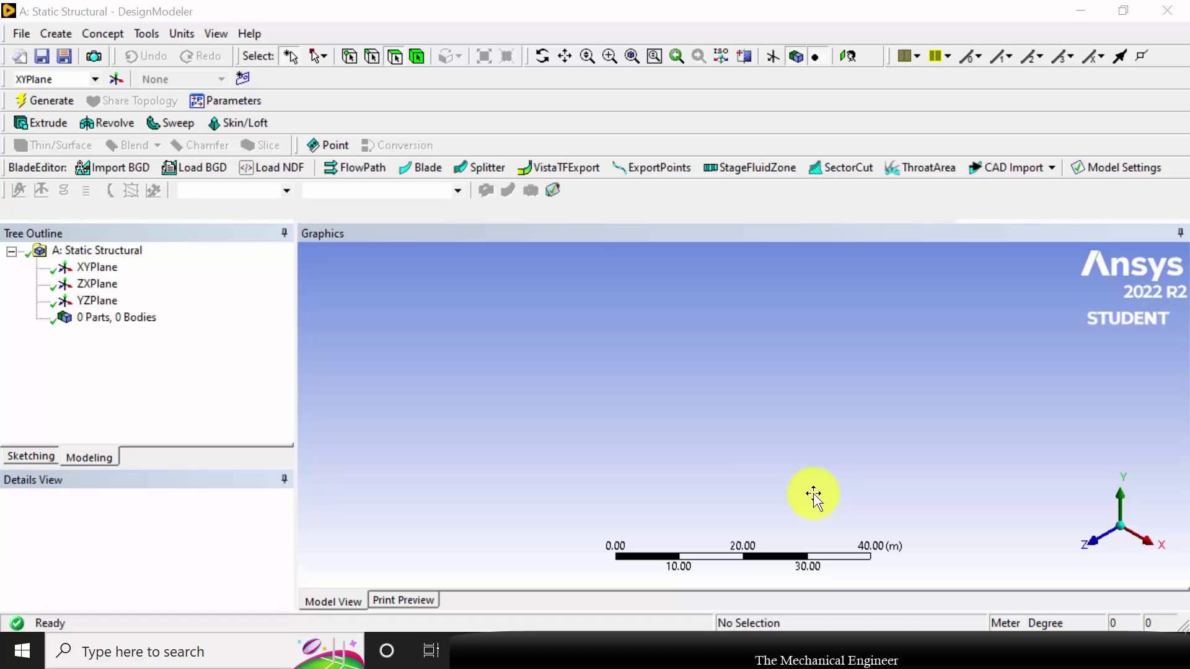
- Look straight at the XYPlane and switch to sketching mode
click(91, 269)
right_click(88, 268)
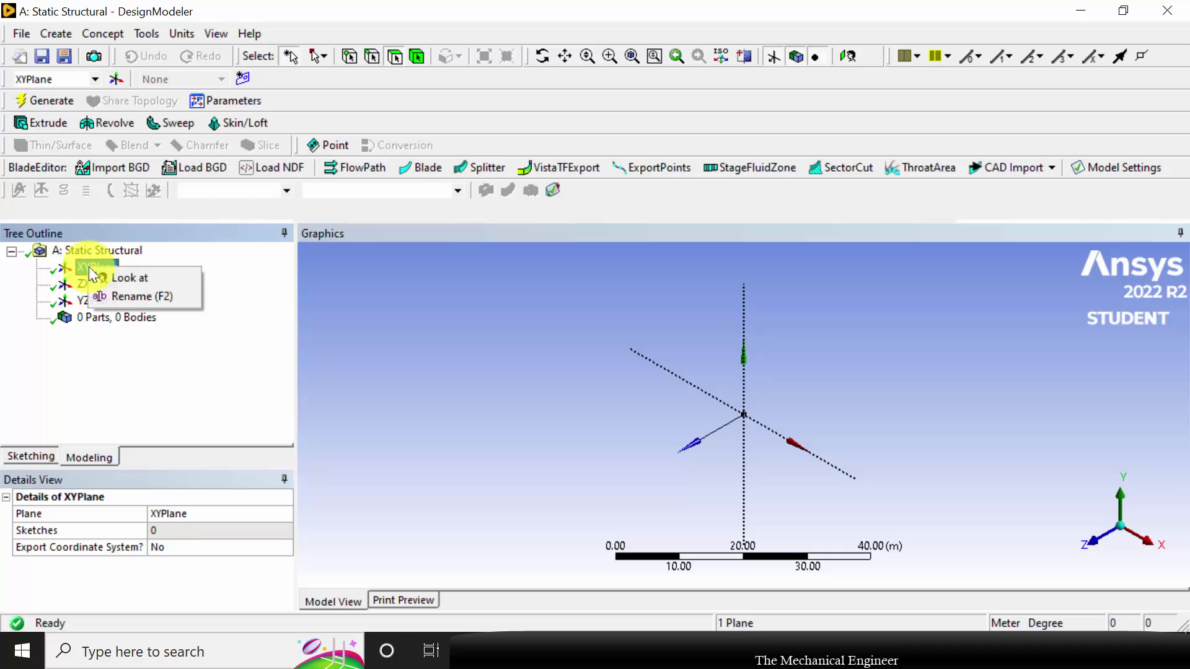
click(123, 277)
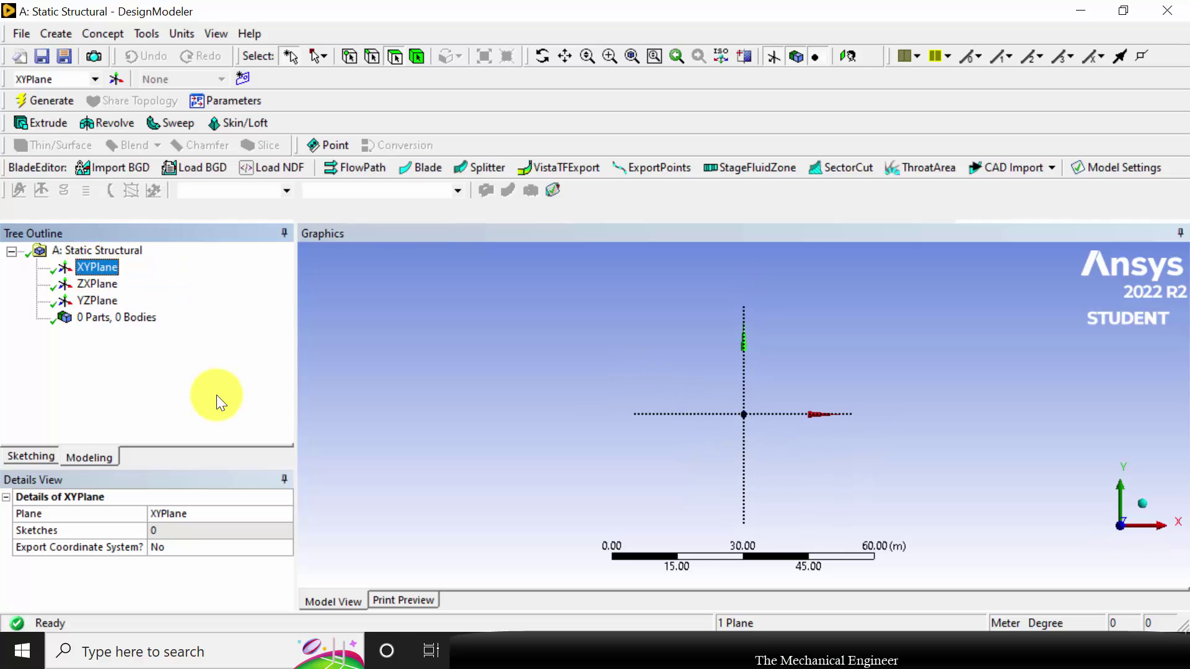
click(38, 458)
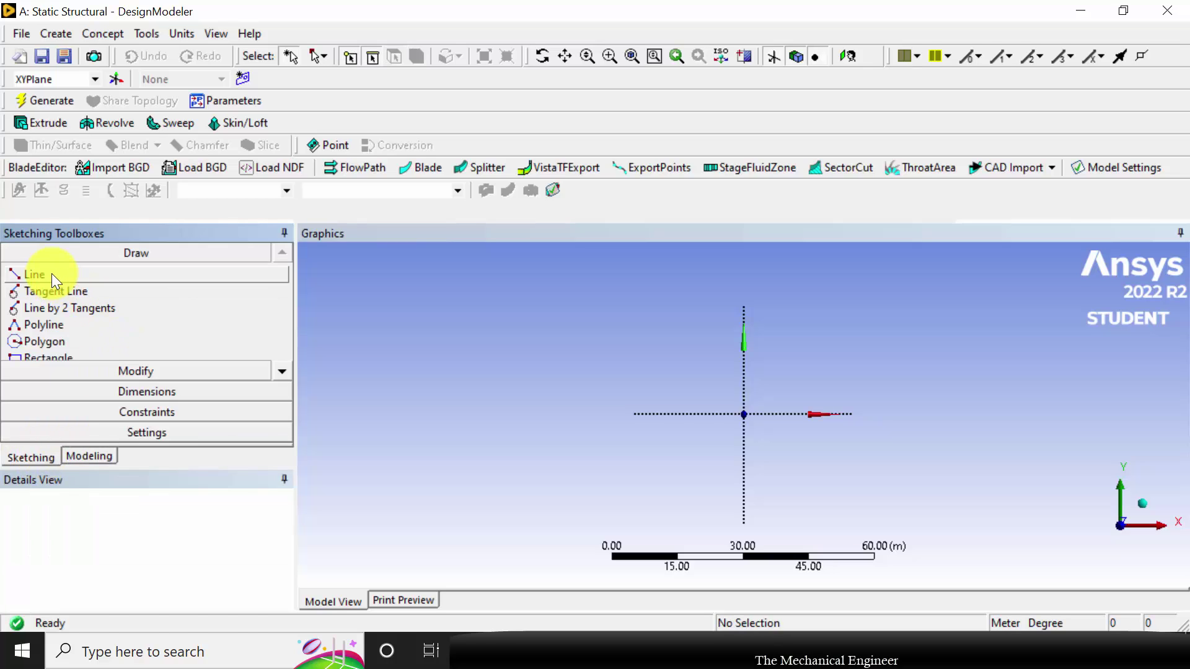
- Draw three joined horizontal lines from the origin along the X axis
click(51, 273)
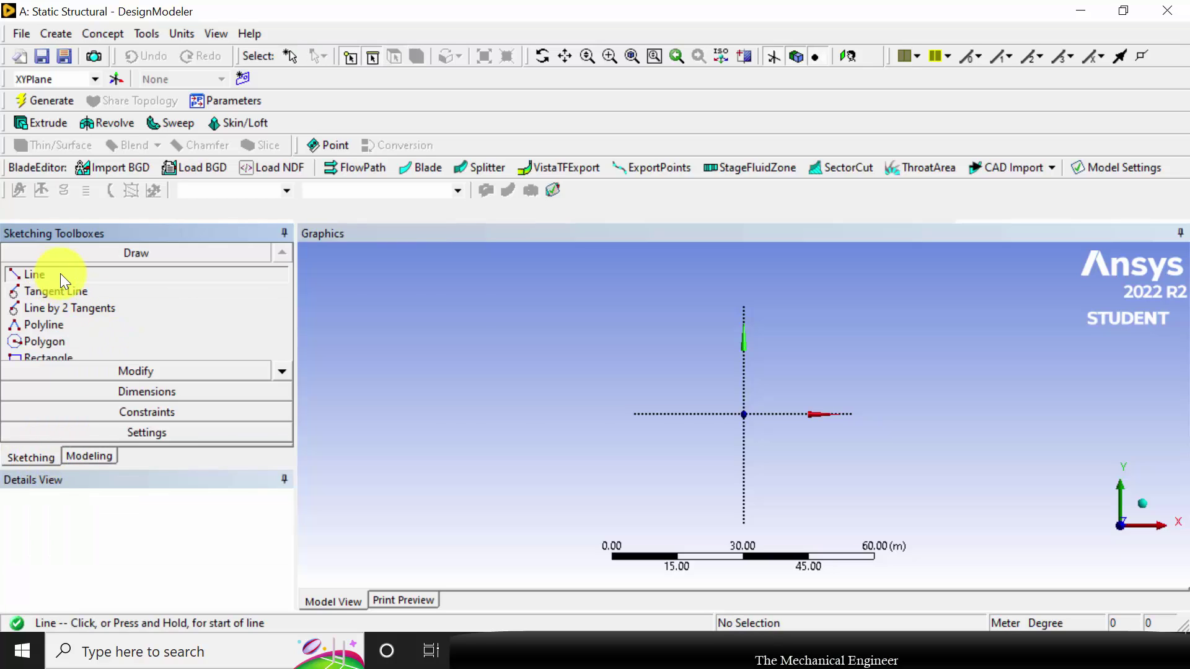
click(745, 414)
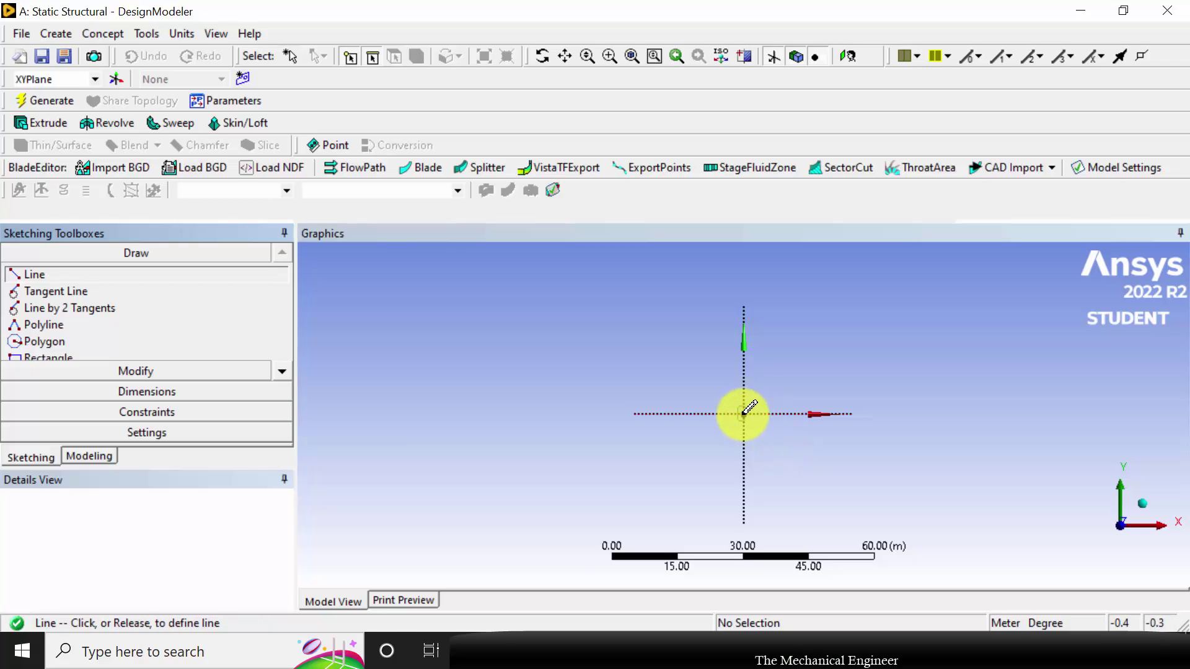
click(867, 414)
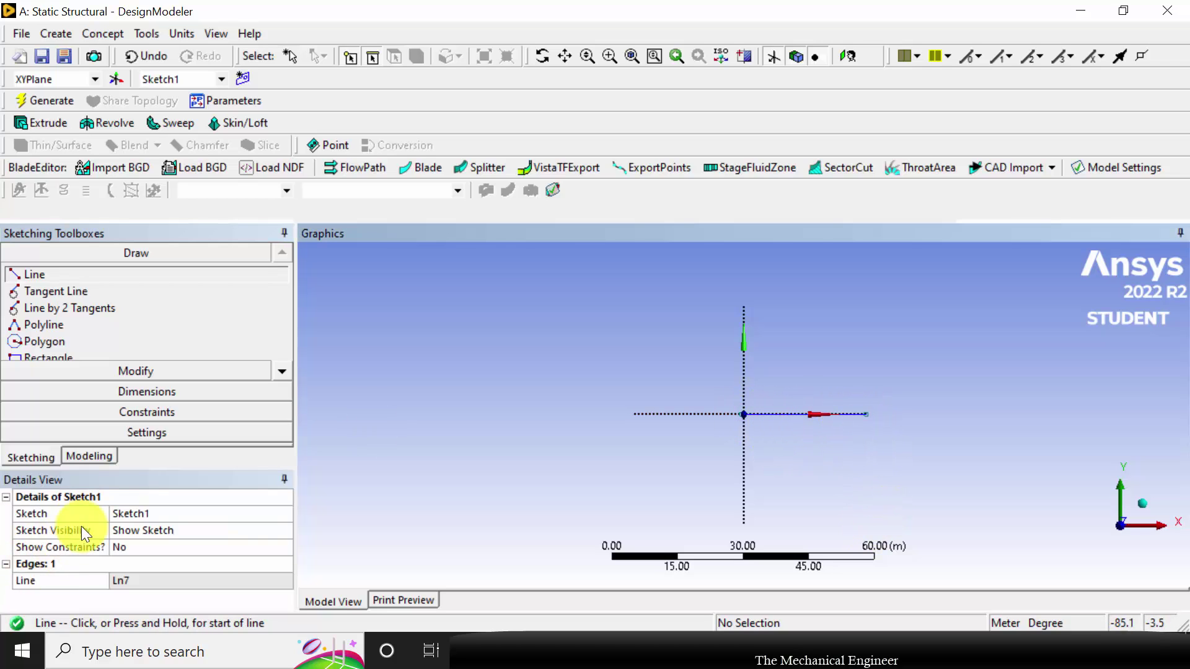
click(867, 414)
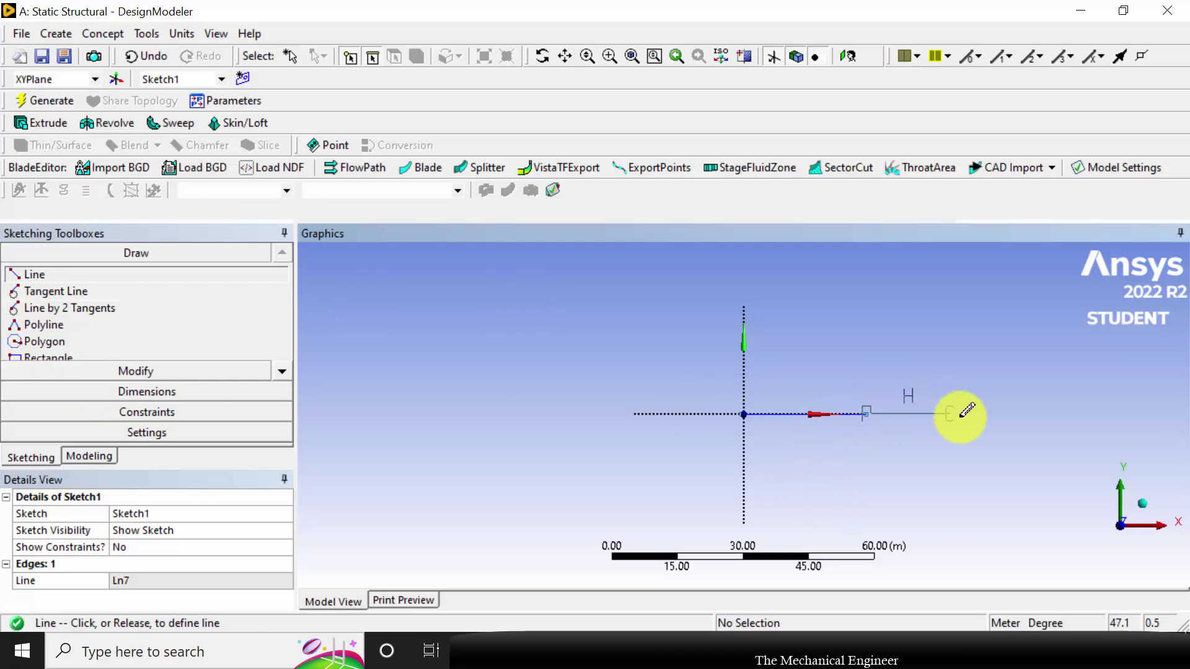
click(949, 414)
click(948, 414)
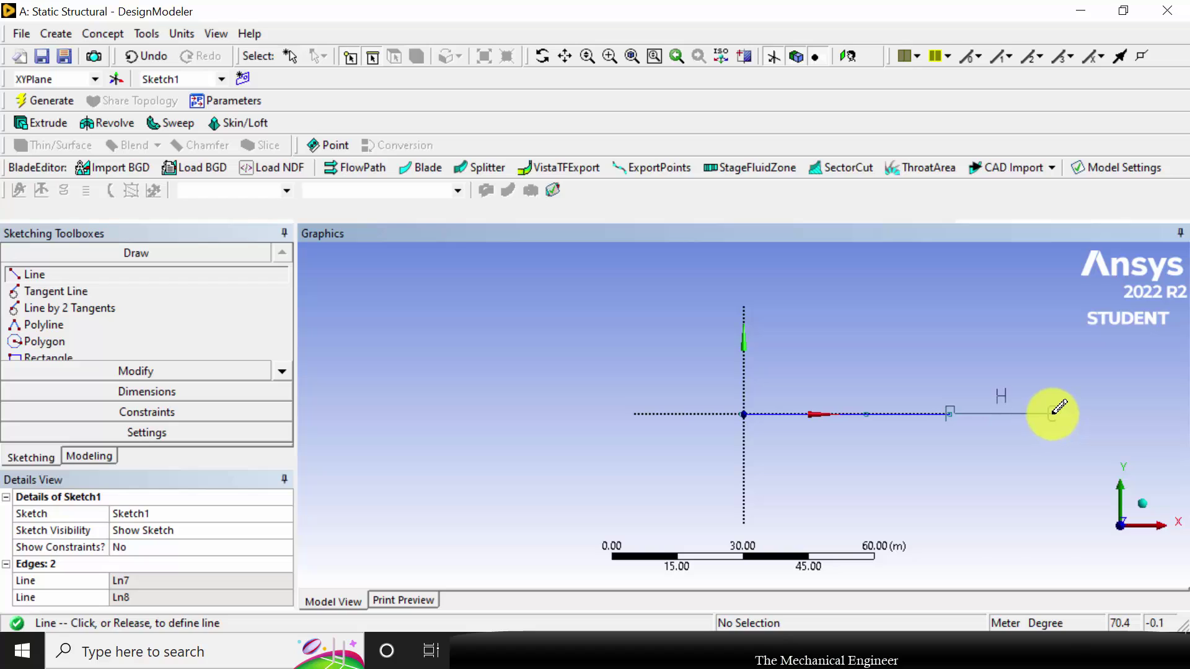
click(1052, 414)
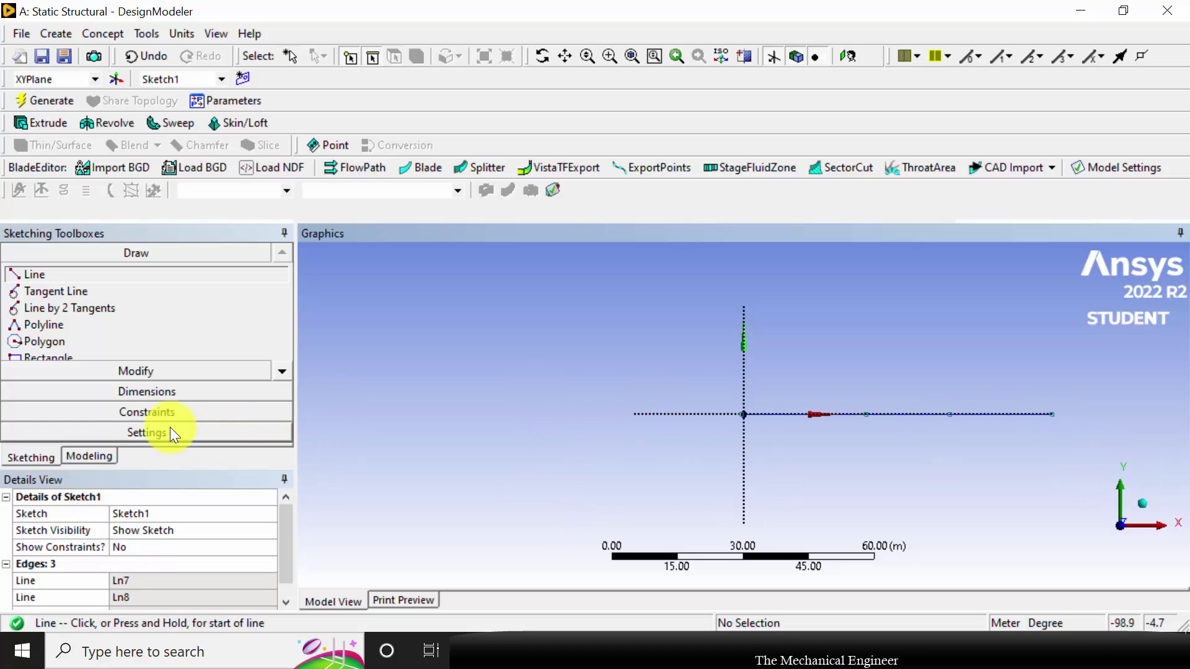
- Dimension the three lines' lengths as H1, H2 and H3, checking the reference slide
click(110, 396)
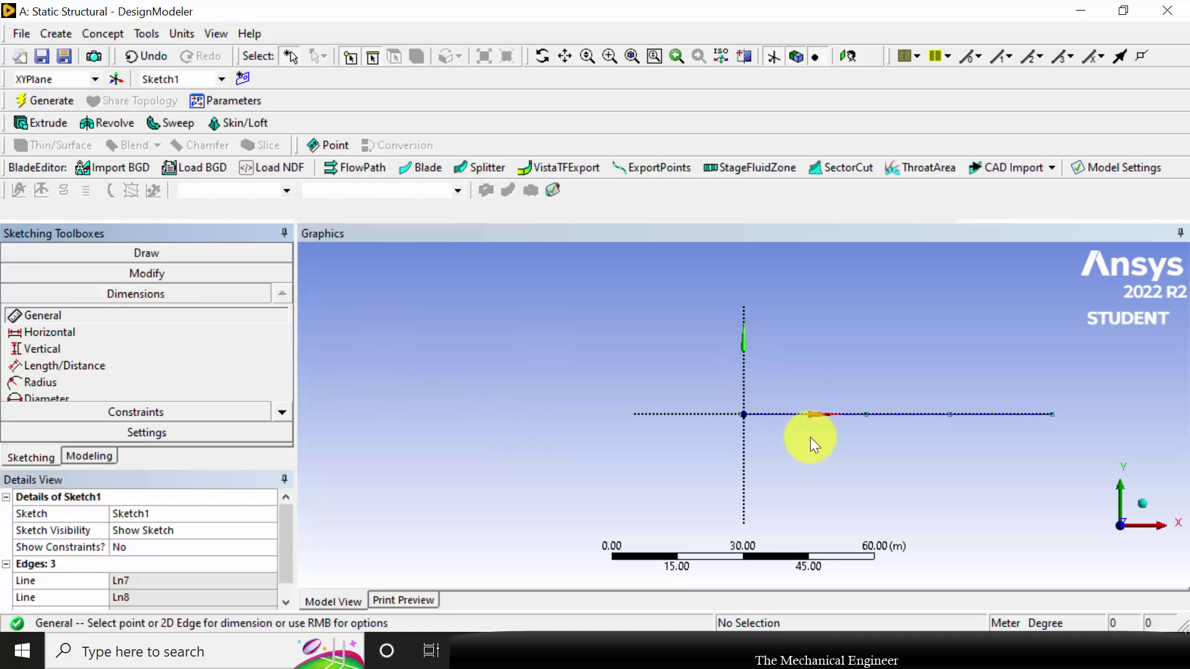
click(803, 414)
click(875, 451)
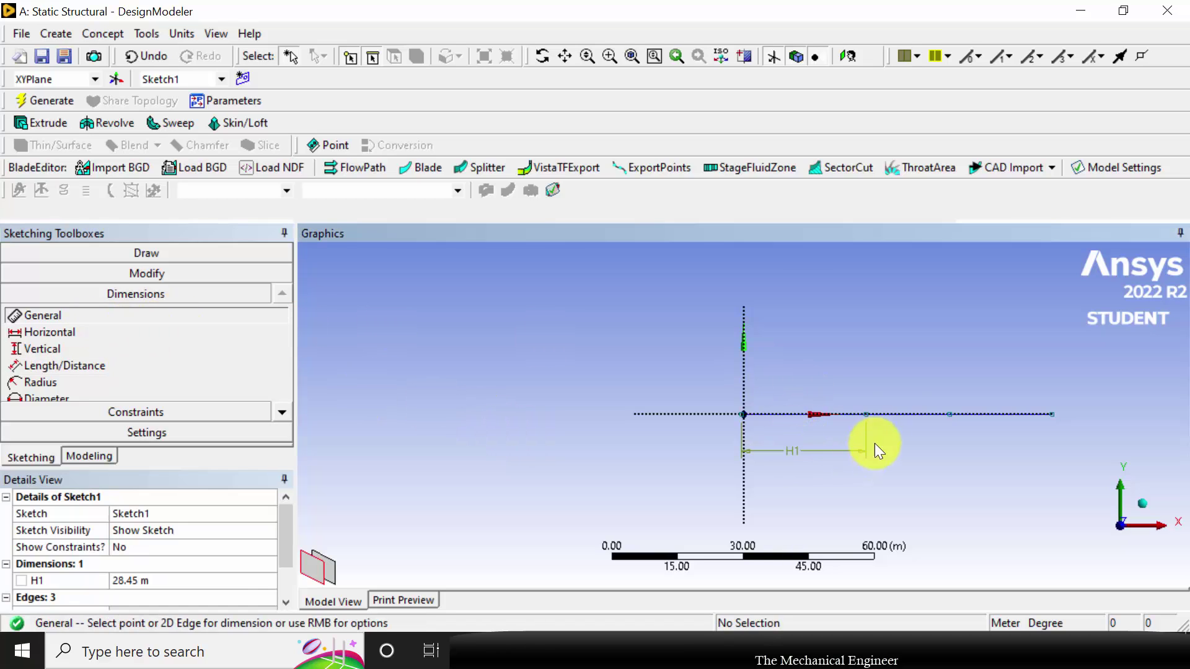
click(904, 414)
click(912, 444)
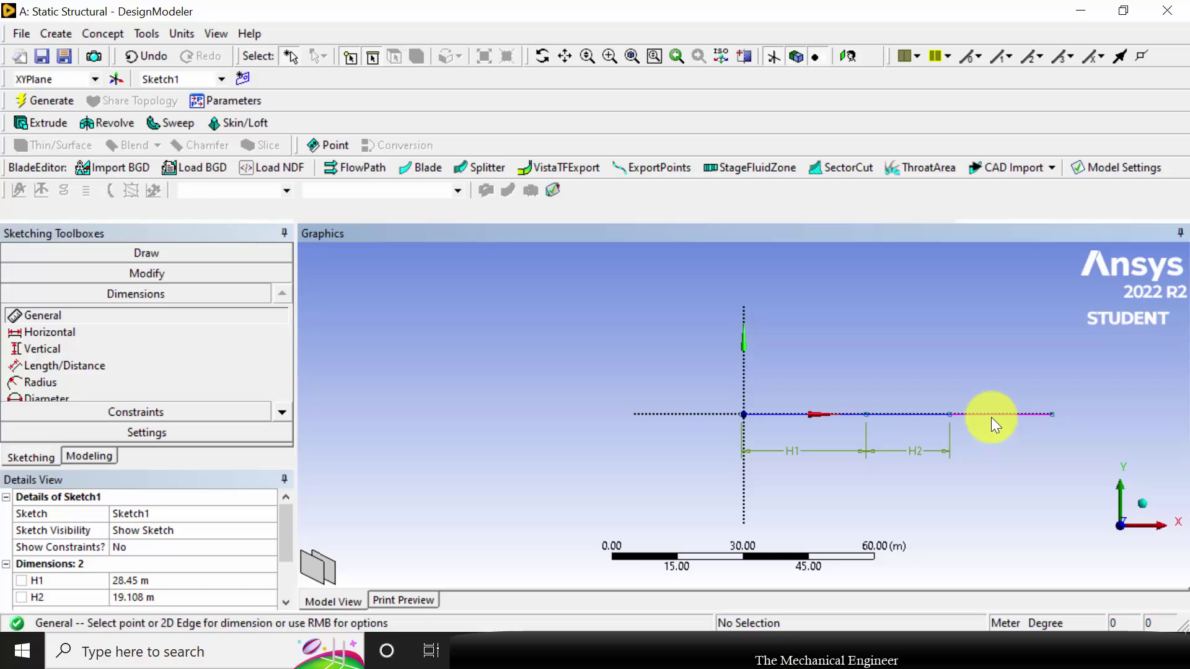
click(992, 416)
click(1009, 455)
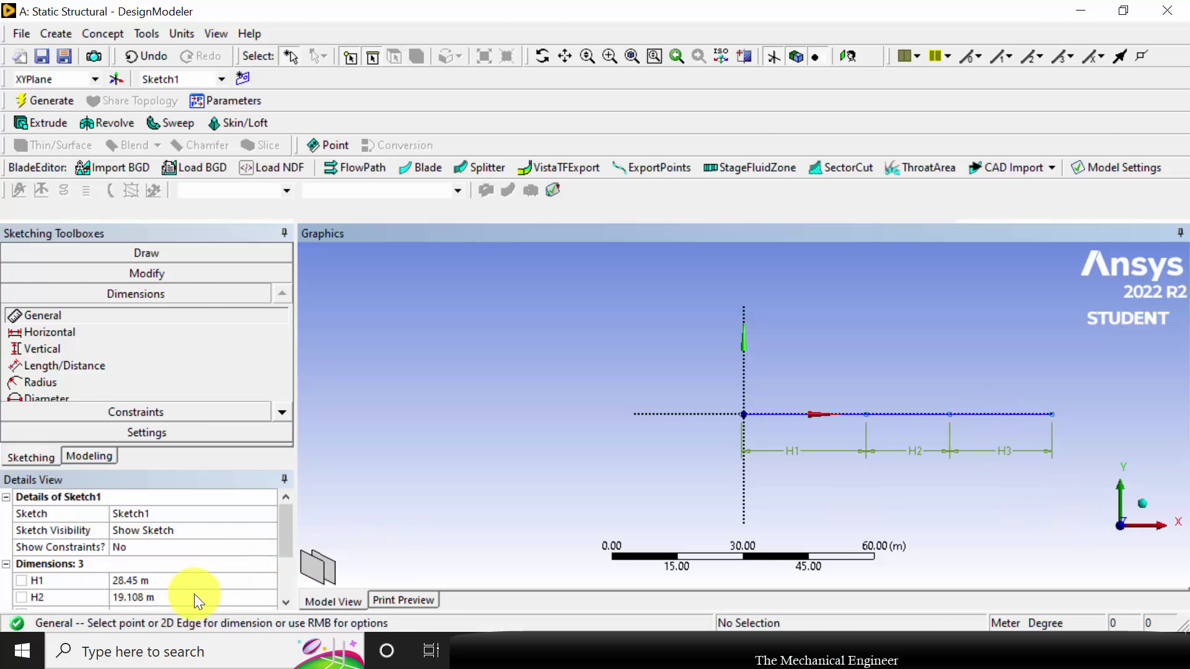
key(alt+Tab)
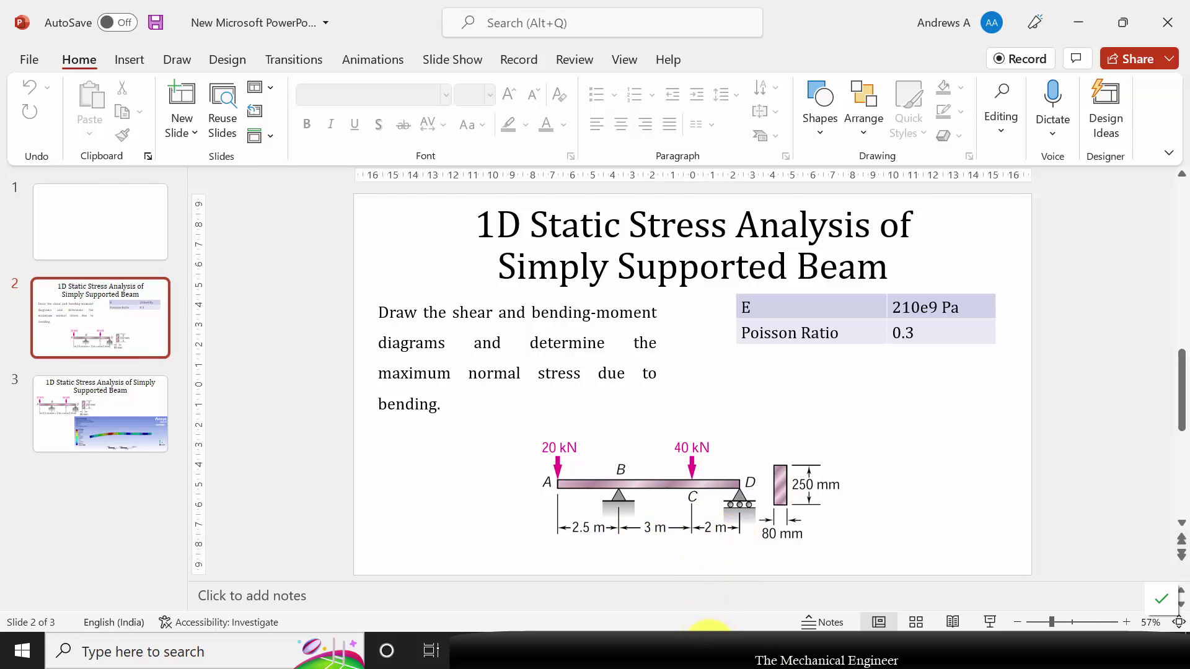
key(alt+Tab)
- Set H1 = 2.5 m, H2 = 3 m, H3 = 2 m, then regenerate and fit the sketch
click(183, 580)
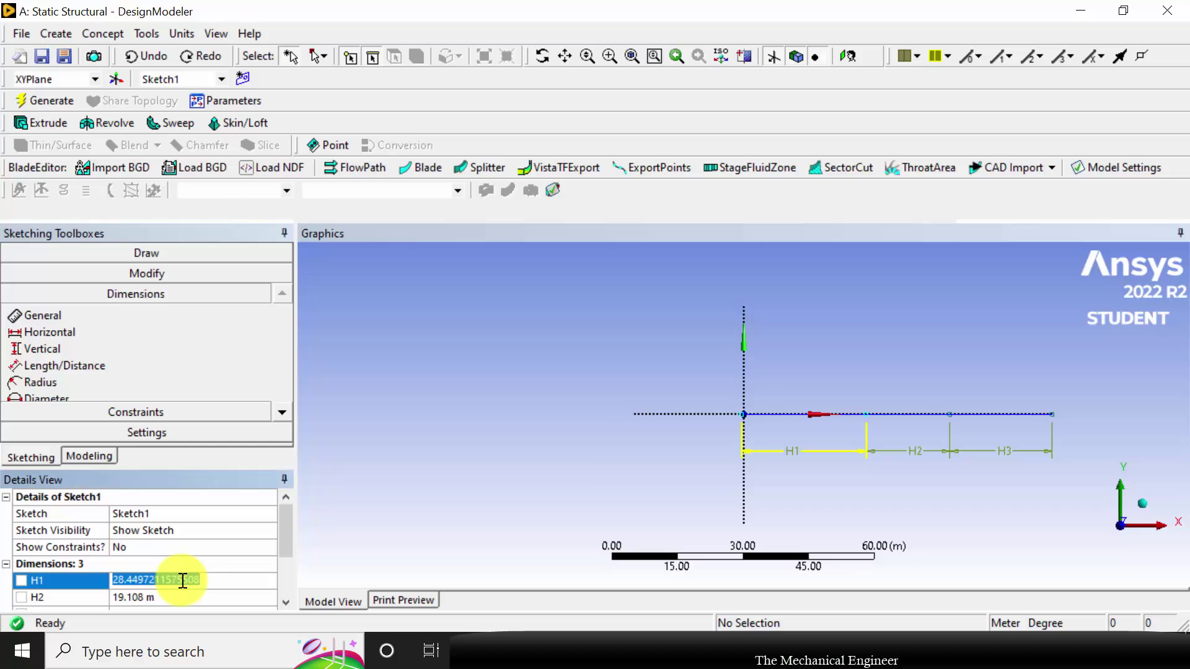
text(2.5)
key(Return)
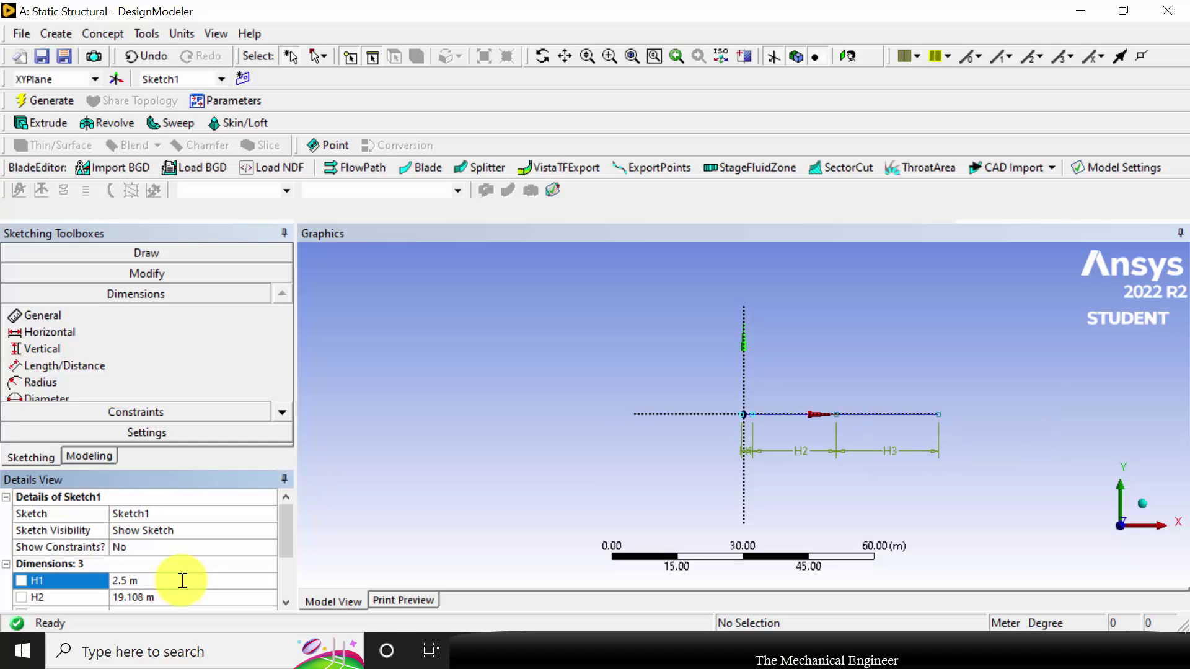
click(174, 600)
text(3)
key(Return)
scroll(176, 589, down, 1)
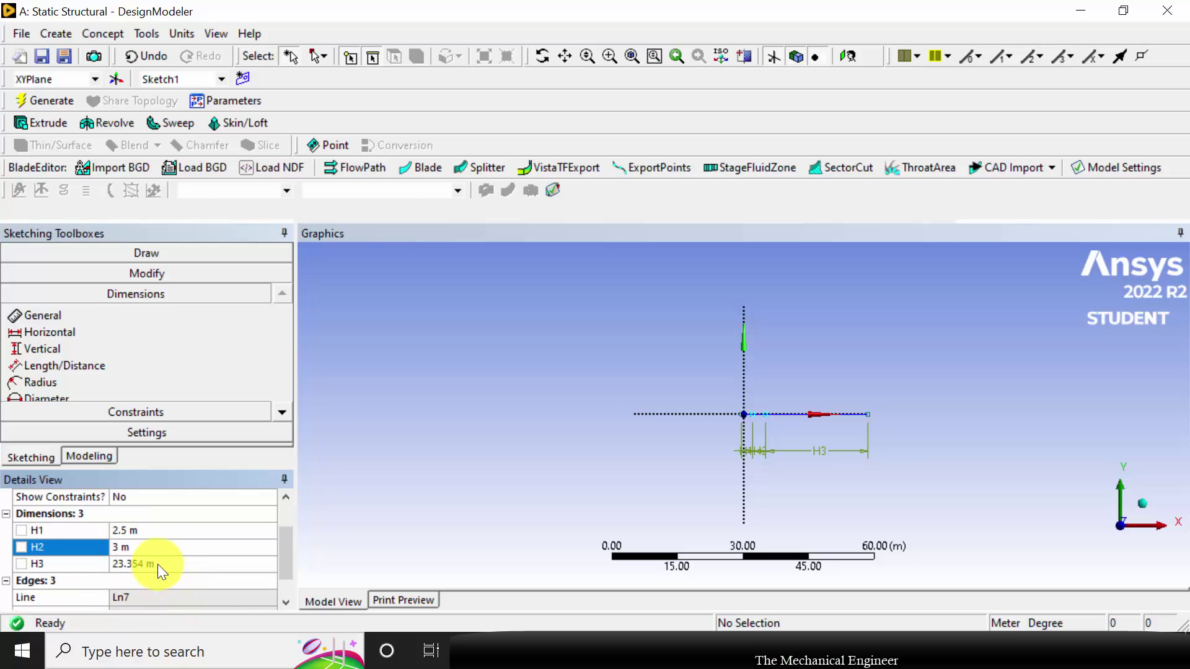
click(157, 564)
text(2)
key(Return)
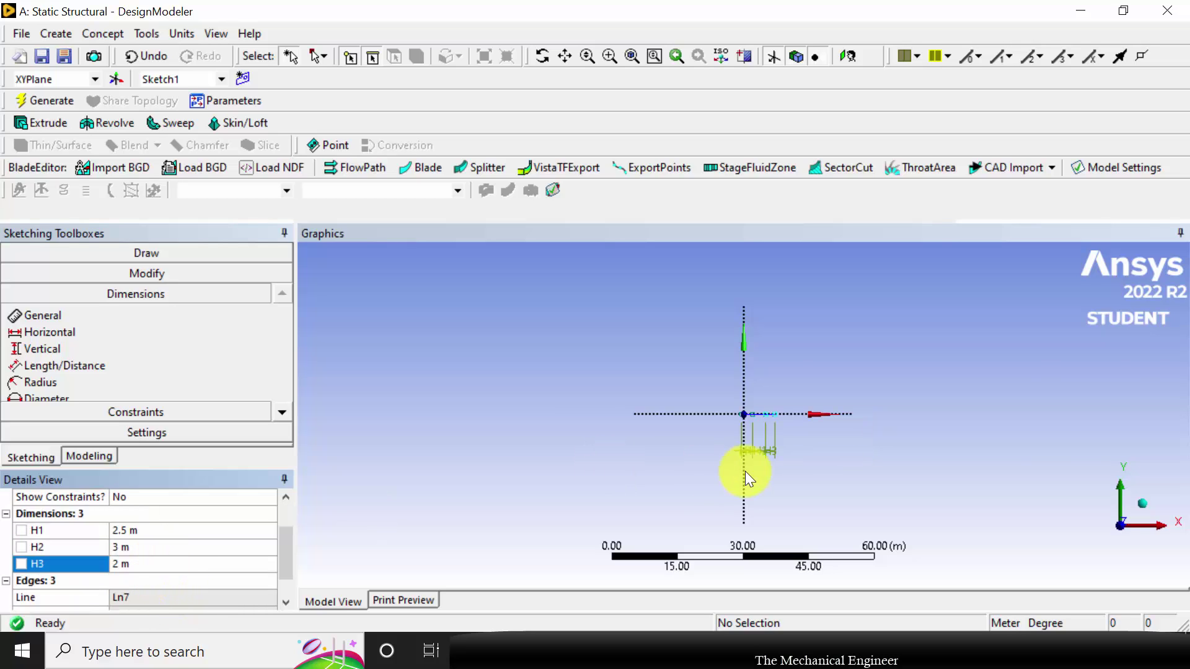
click(39, 104)
click(638, 57)
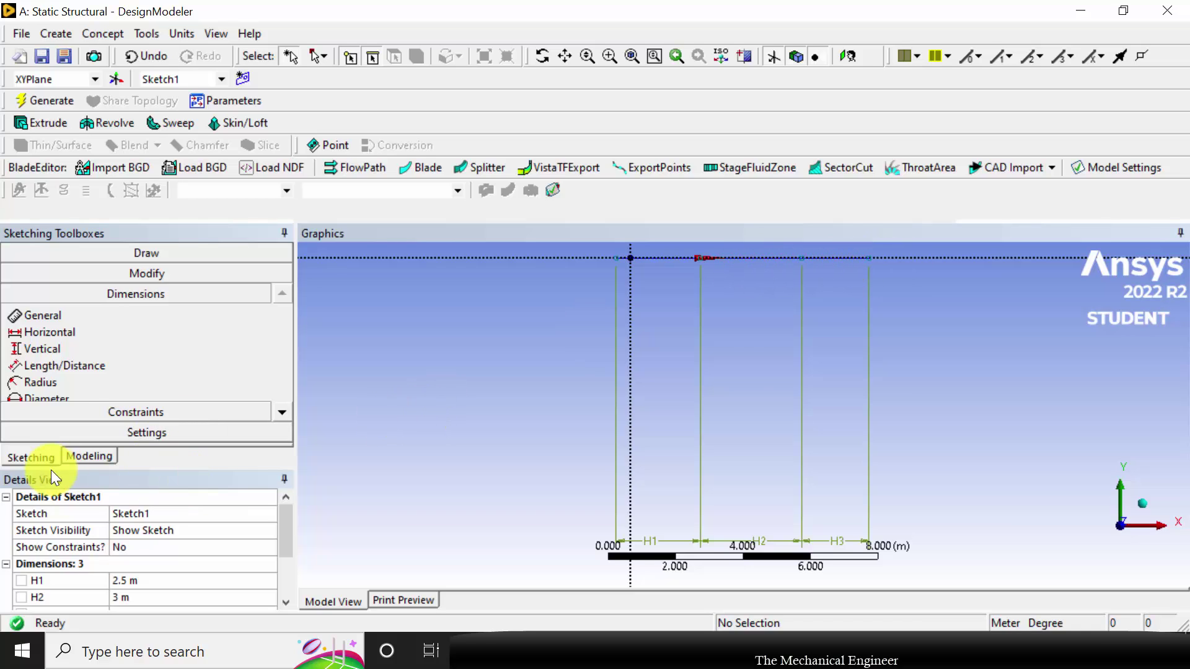
- Build one line body from the three sketch edges with Lines From Sketches
click(96, 36)
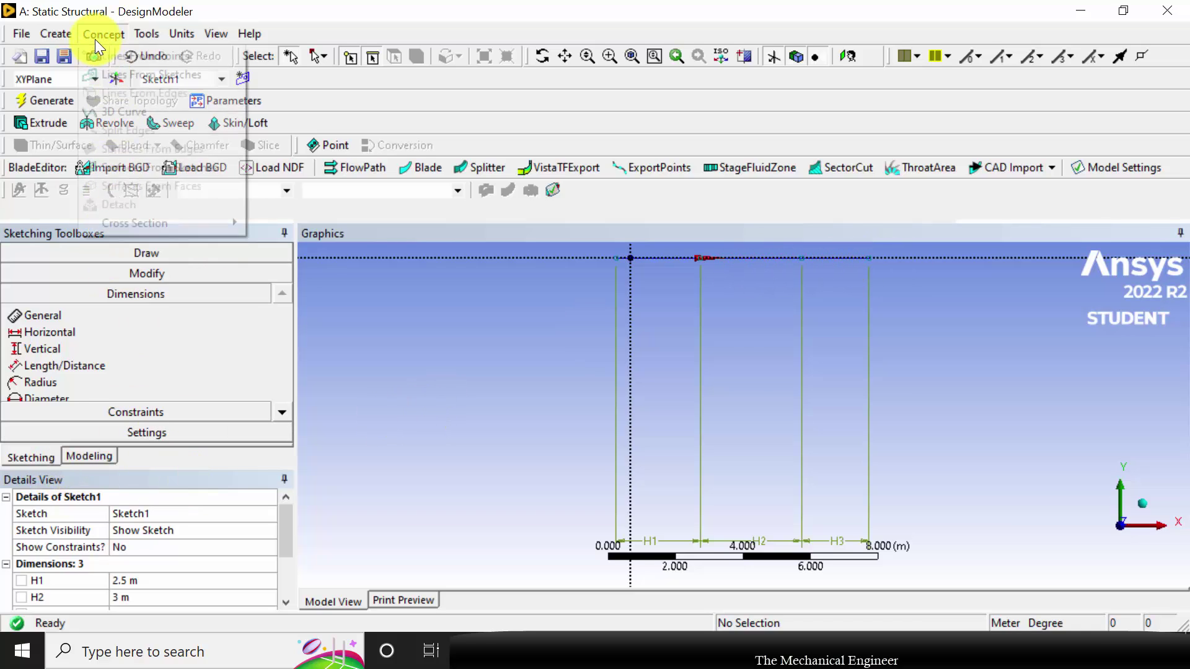
click(113, 77)
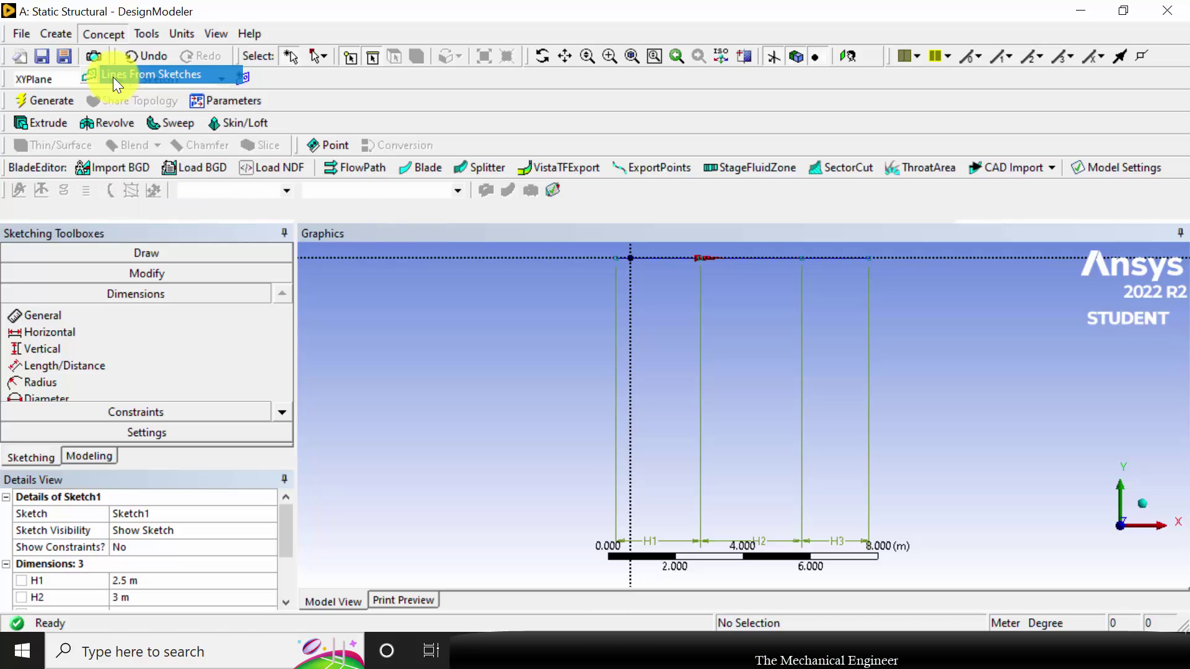
click(663, 258)
ctrl+click(748, 258)
ctrl+click(831, 258)
click(166, 531)
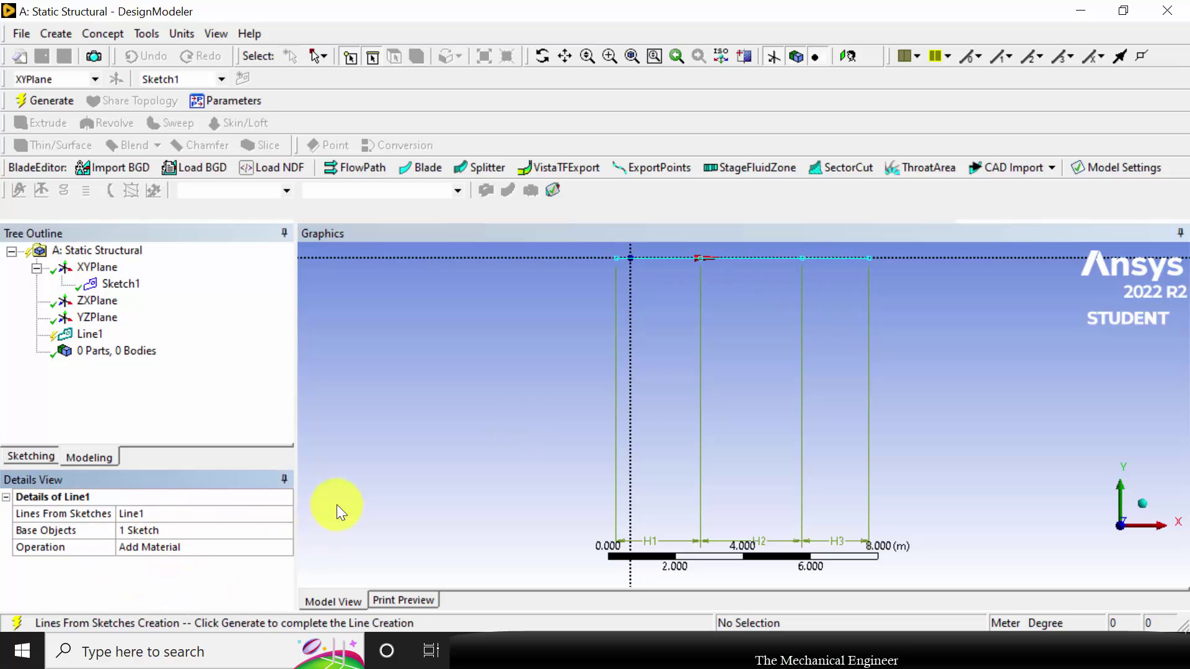
click(51, 102)
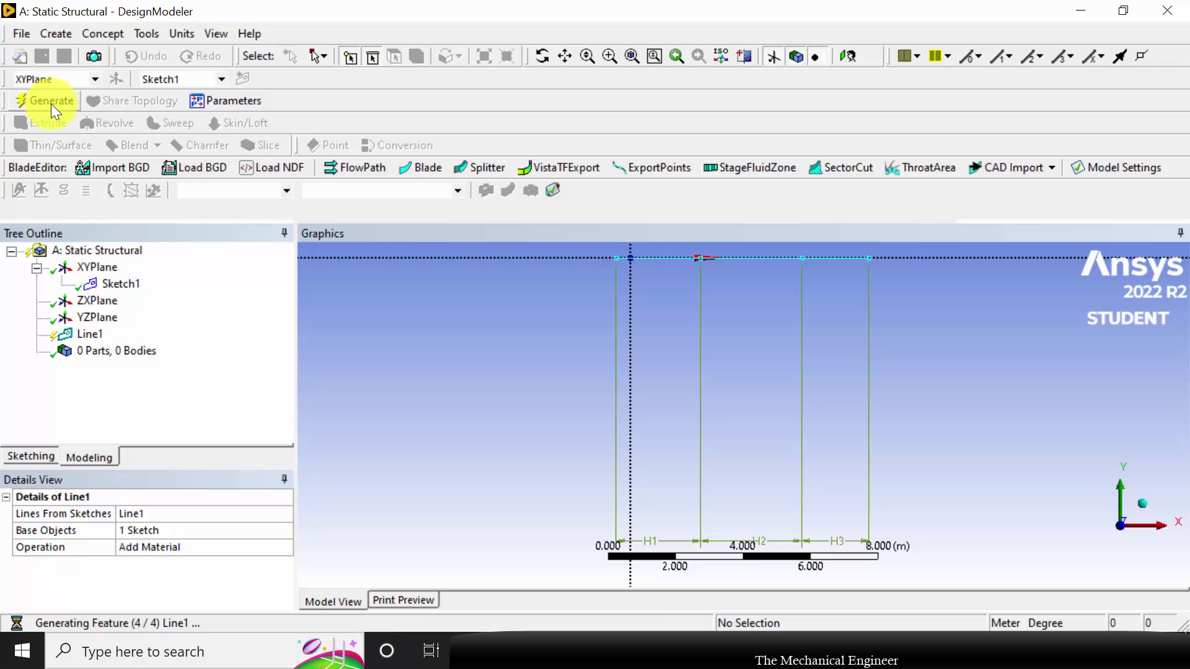
- Add a rectangular cross section Rect1 and look up the beam problem slide
click(97, 32)
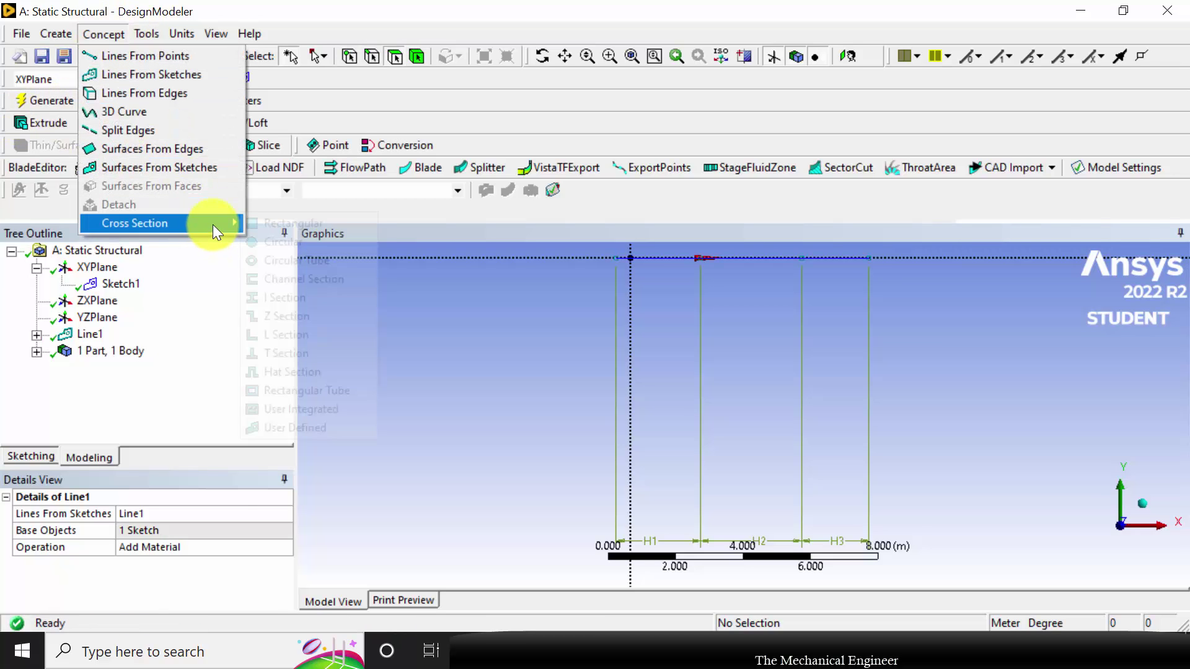
mouse_move(233, 224)
click(300, 222)
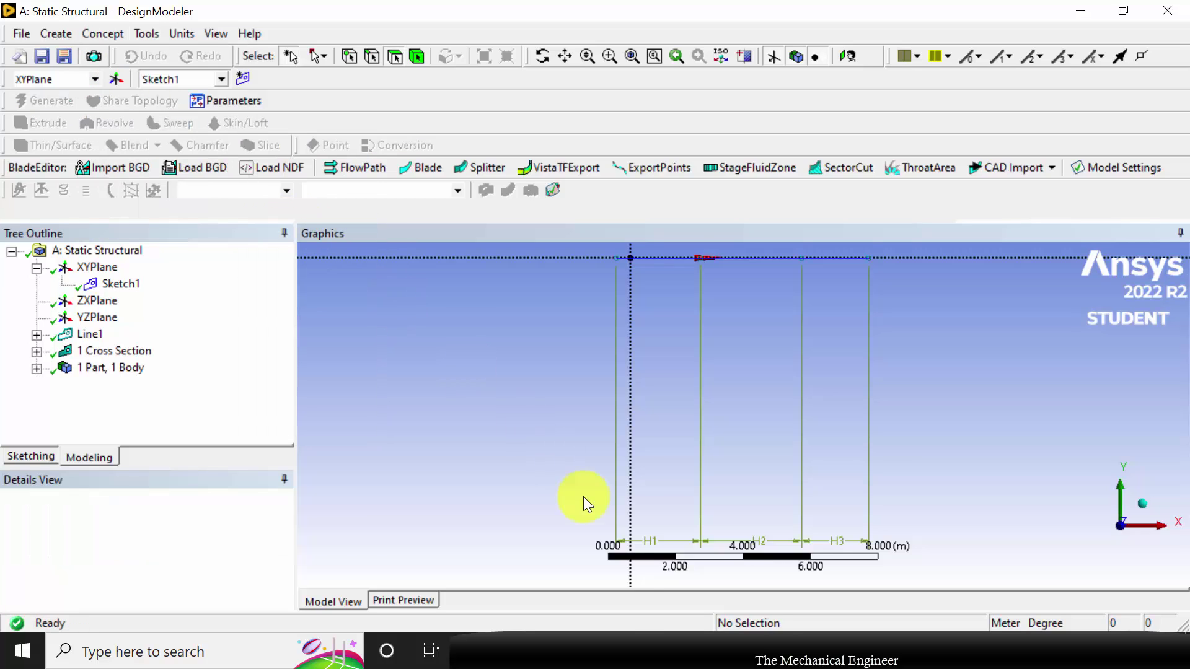
click(570, 651)
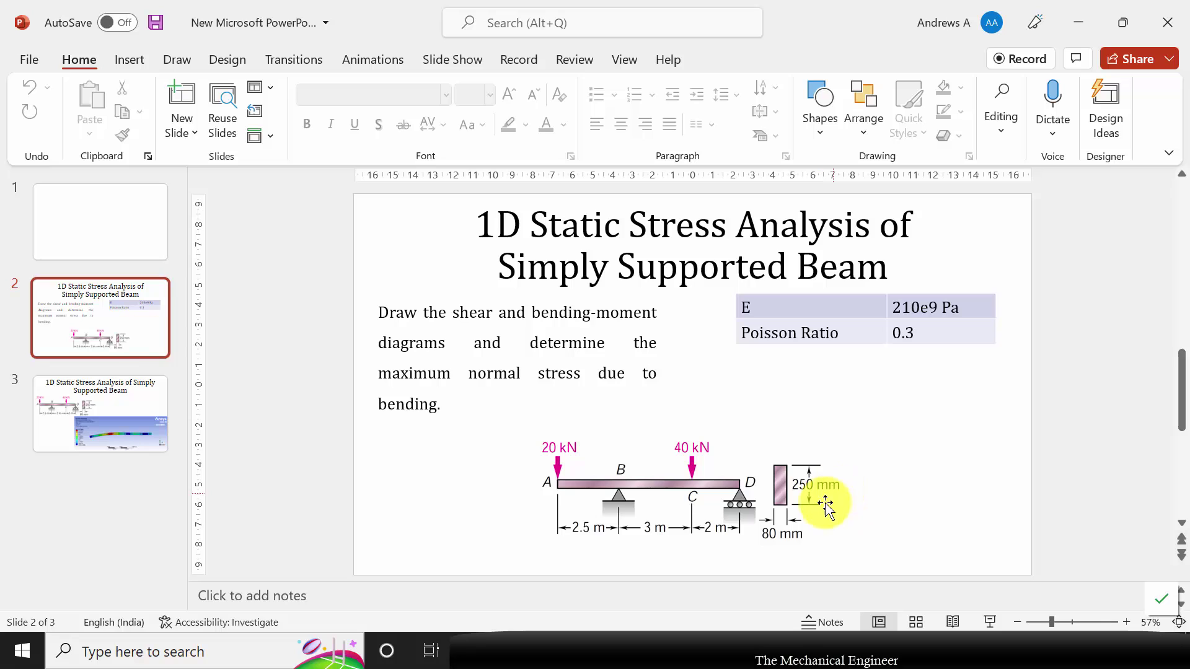
- Enter Rect1 width B = 0.25 m and height H = 0.08 m
key(alt+Tab)
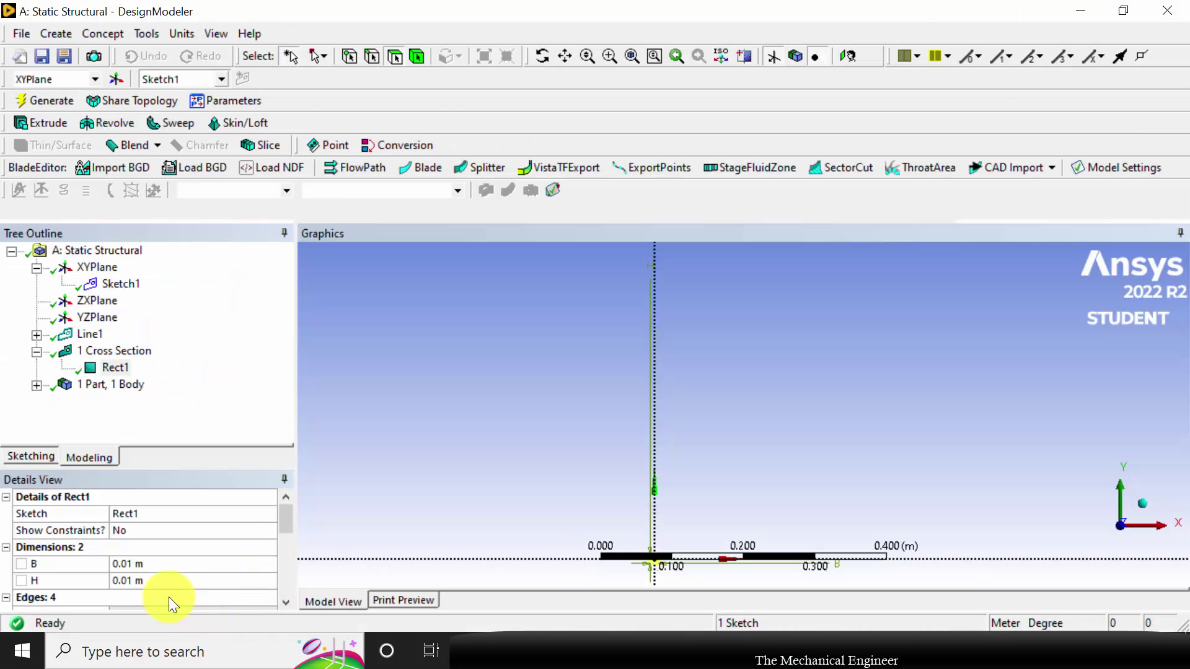
click(162, 565)
text(0)
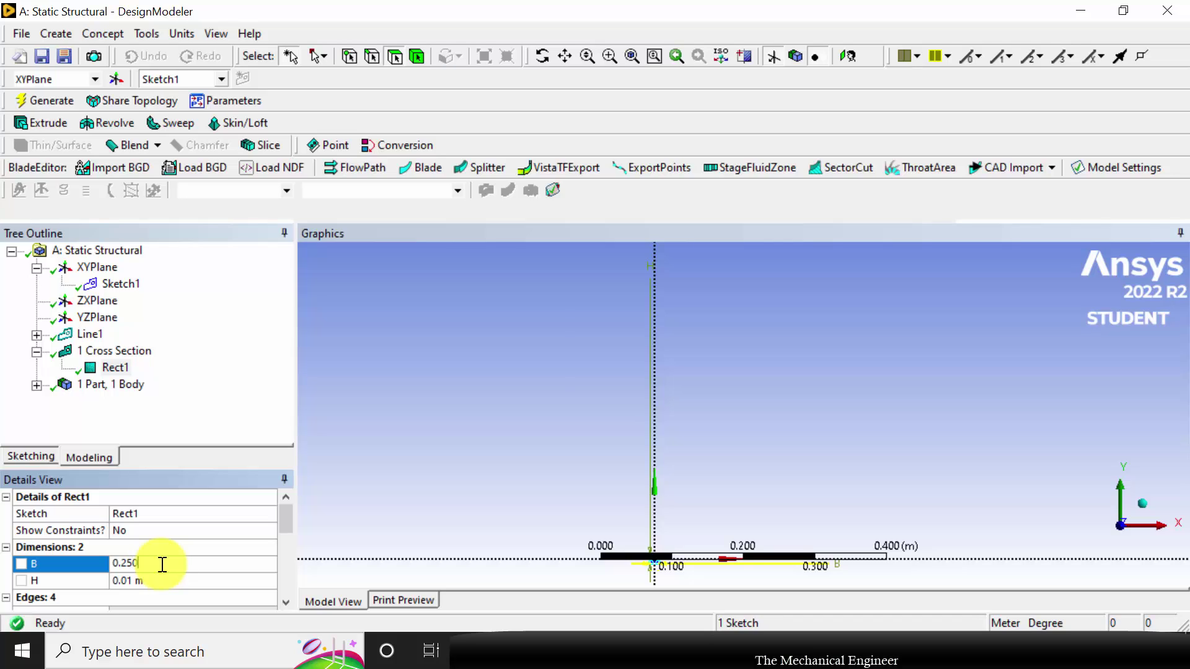
key(Return)
click(150, 580)
text(0.08)
key(Return)
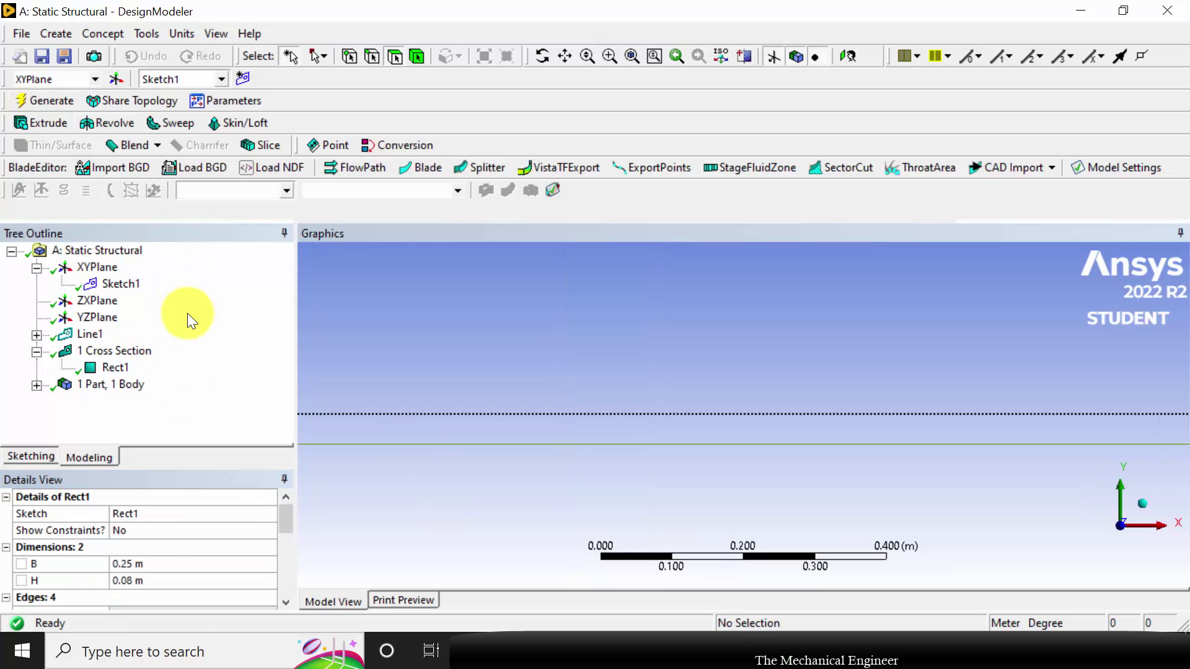
- Assign the Rect1 cross section to the line body and regenerate
click(36, 385)
click(124, 401)
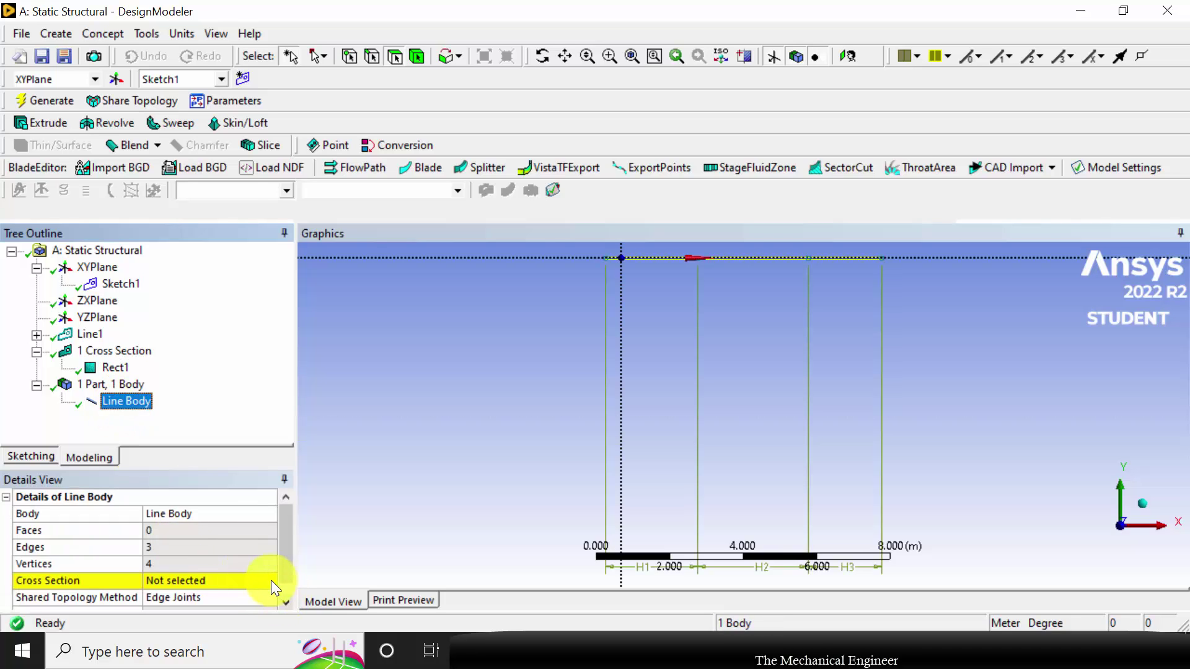
click(270, 580)
click(271, 580)
click(242, 607)
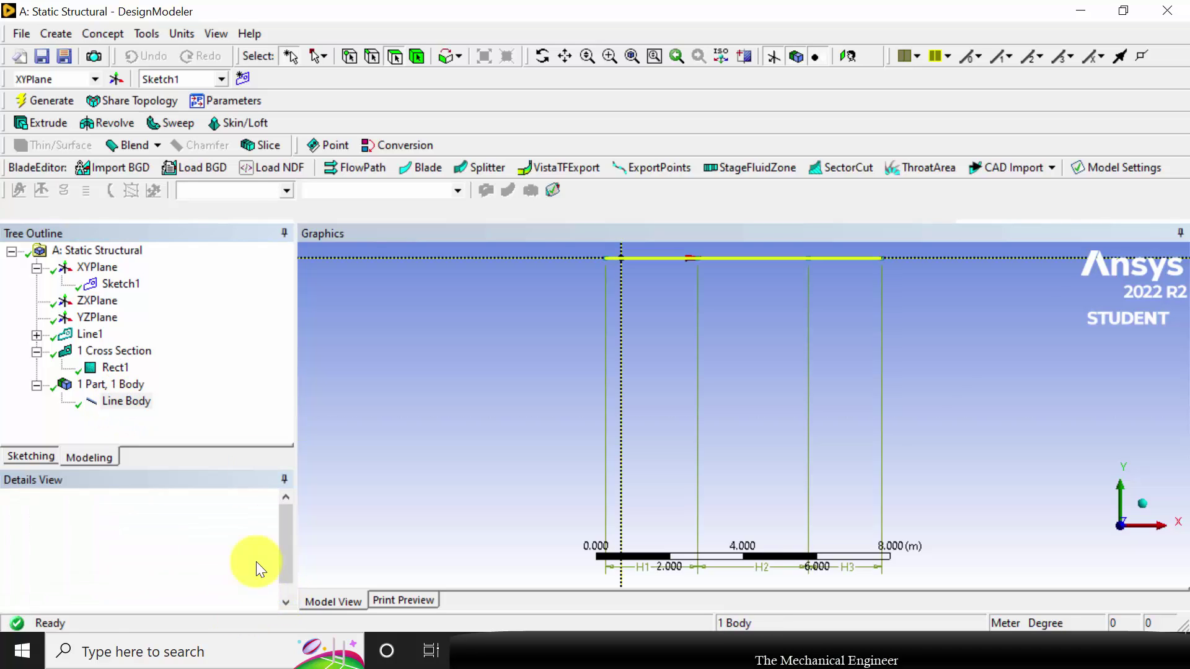
click(44, 99)
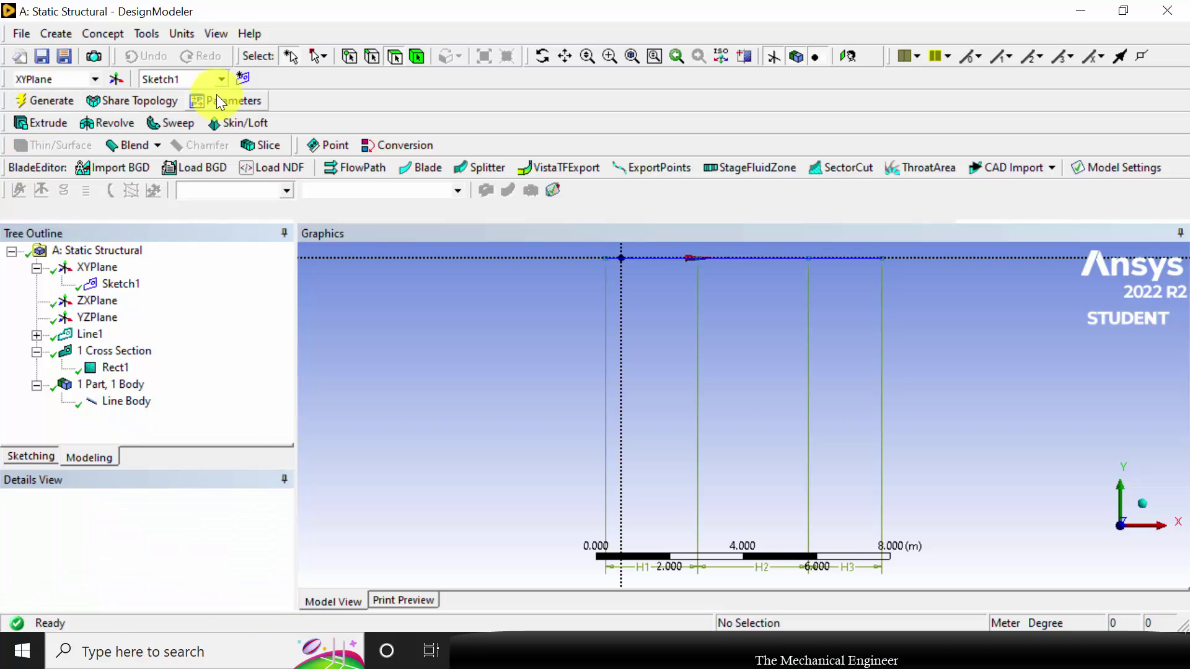
- Display cross section solids, rotate the beam into 3D view, and return to Workbench
click(217, 34)
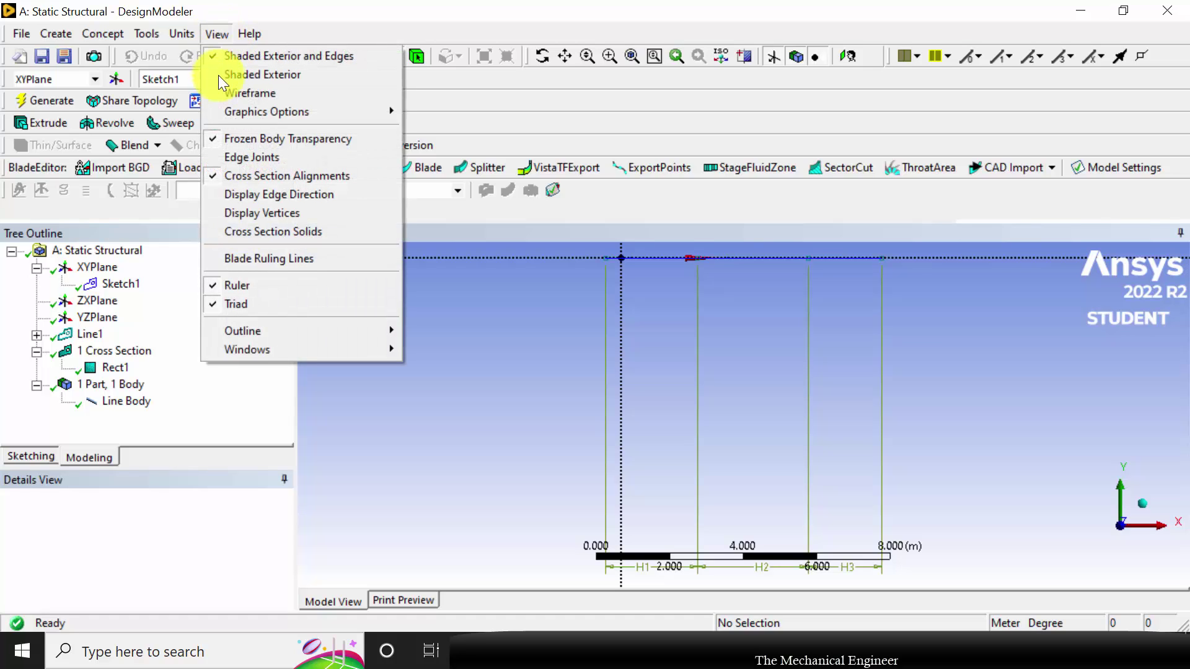
click(253, 231)
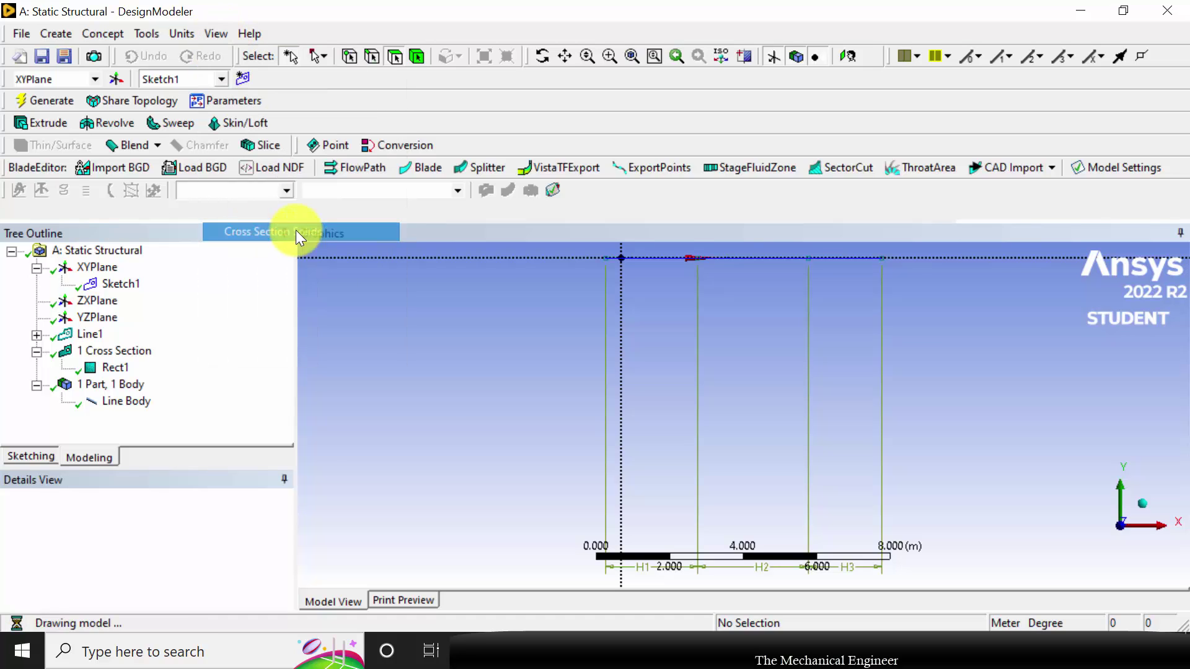
mouse_move(948, 338)
middle_down()
mouse_move(884, 372)
mouse_move(876, 308)
mouse_move(865, 348)
mouse_move(919, 297)
mouse_move(935, 300)
mouse_move(868, 419)
mouse_move(857, 384)
middle_up()
scroll(935, 304, up, 3)
scroll(855, 384, up, 2)
ctrl+middle_drag(945, 341, 916, 385)
scroll(929, 366, up, 3)
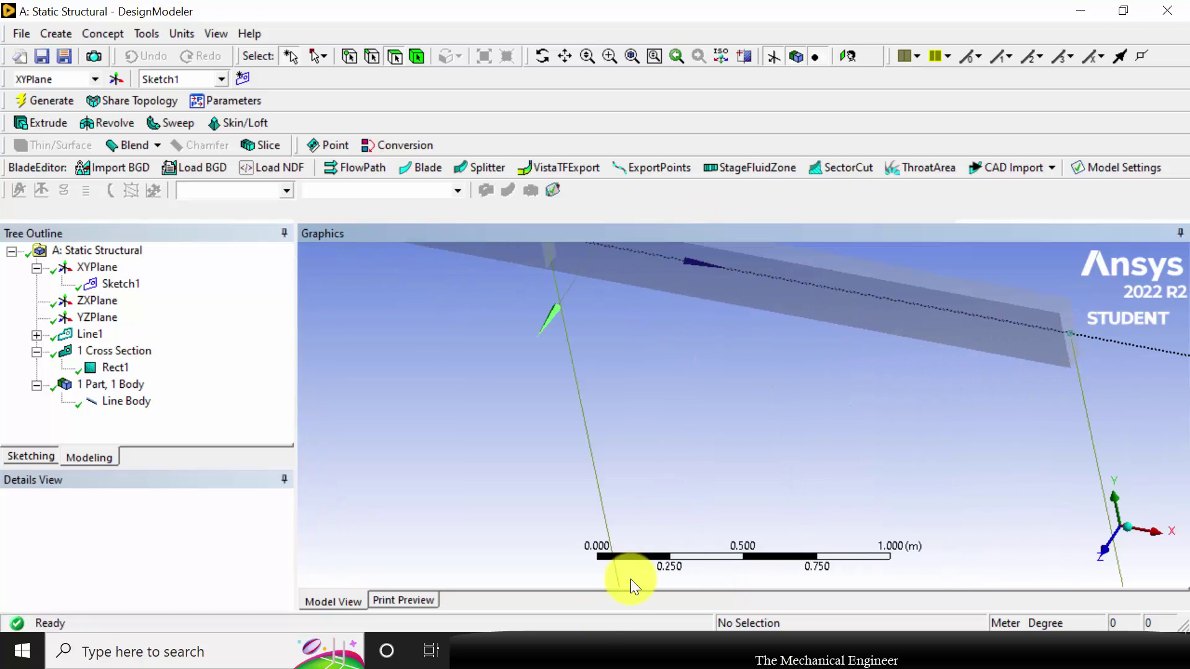
click(616, 651)
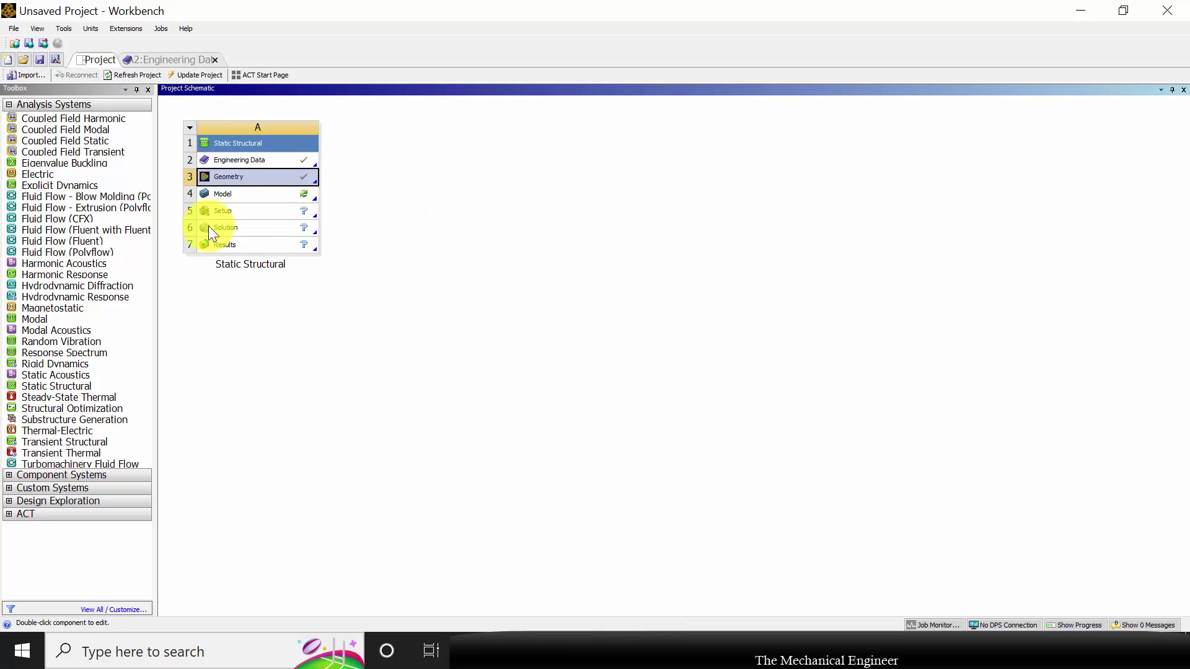
- Open the Model cell (A4) in Ansys Mechanical
right_click(247, 195)
click(269, 203)
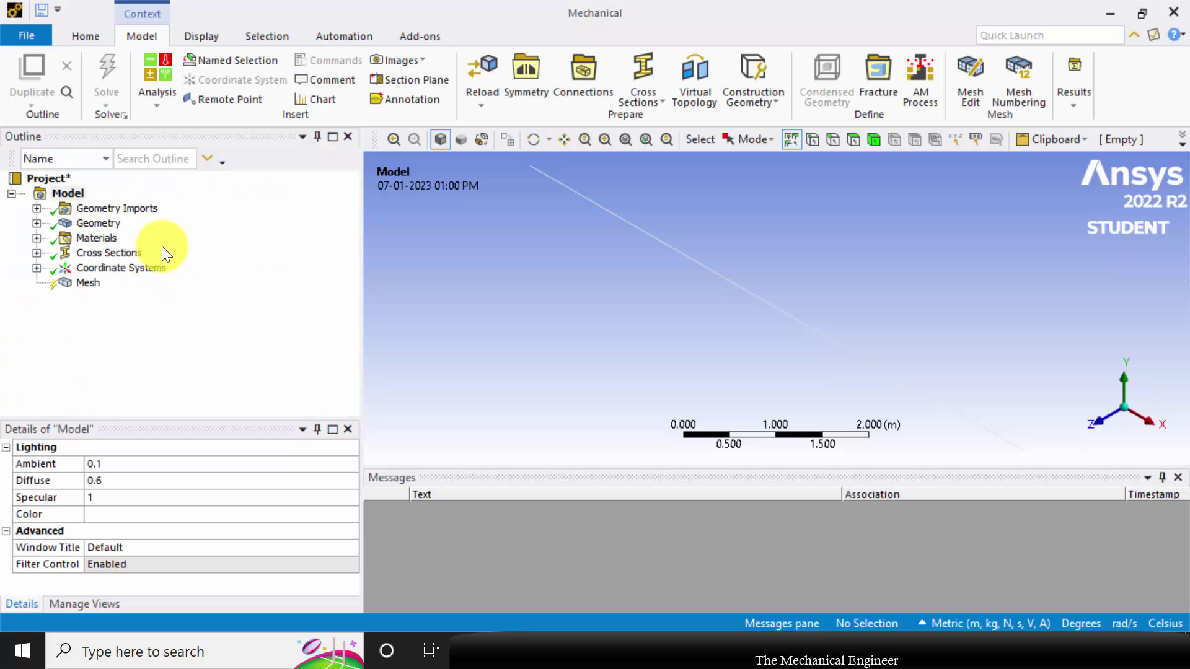
- Assign the custom 'material' to the Line Body in place of Structural Steel
click(37, 223)
click(90, 238)
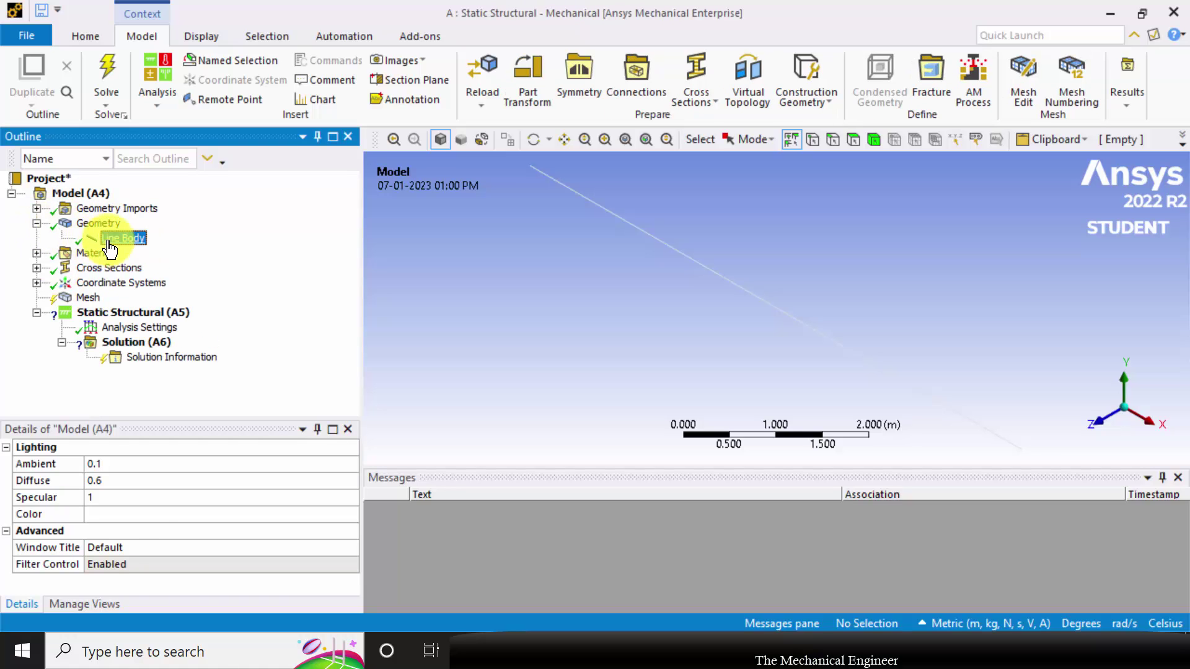
scroll(228, 562, down, 3)
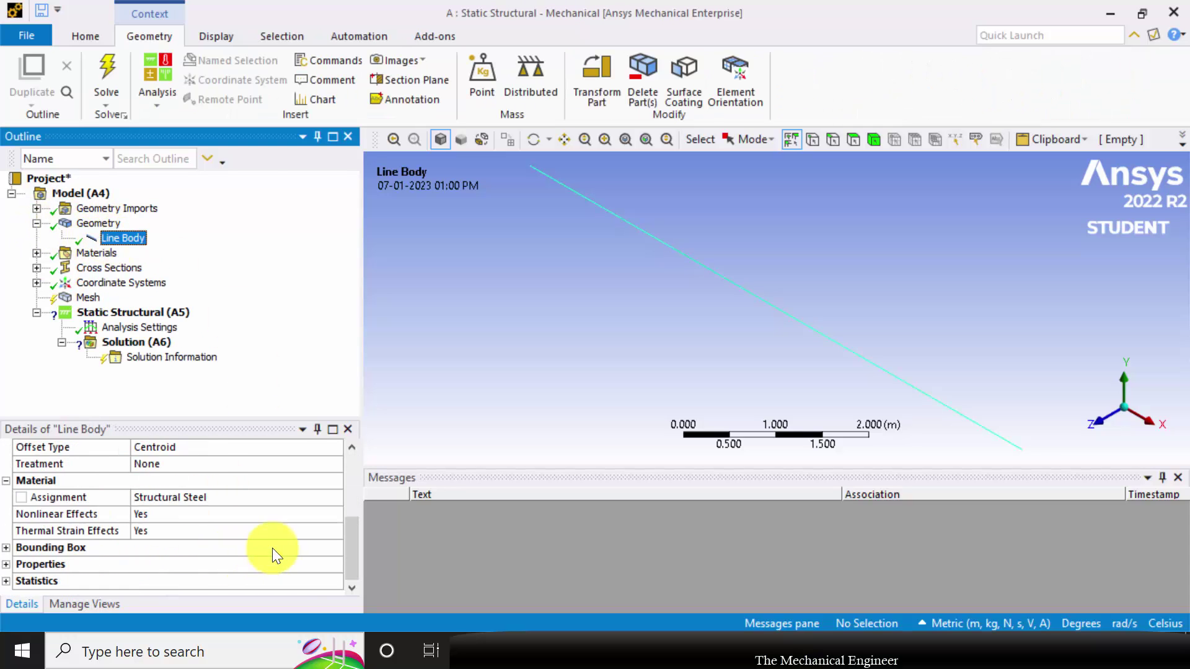
click(336, 498)
click(336, 498)
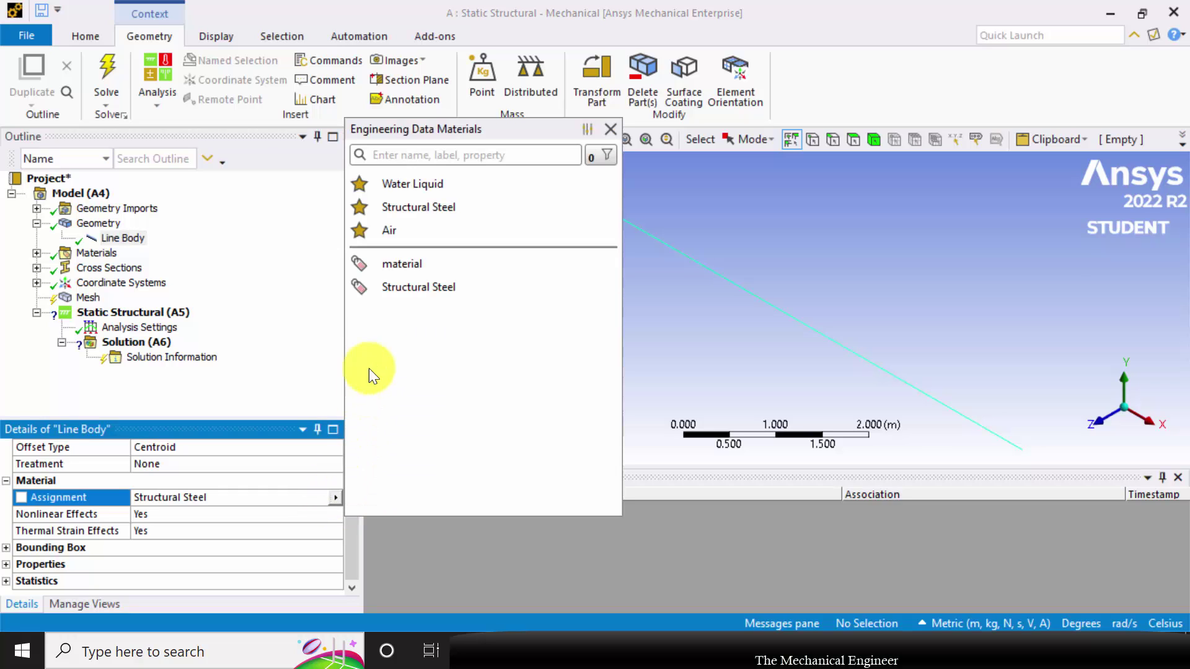
click(403, 270)
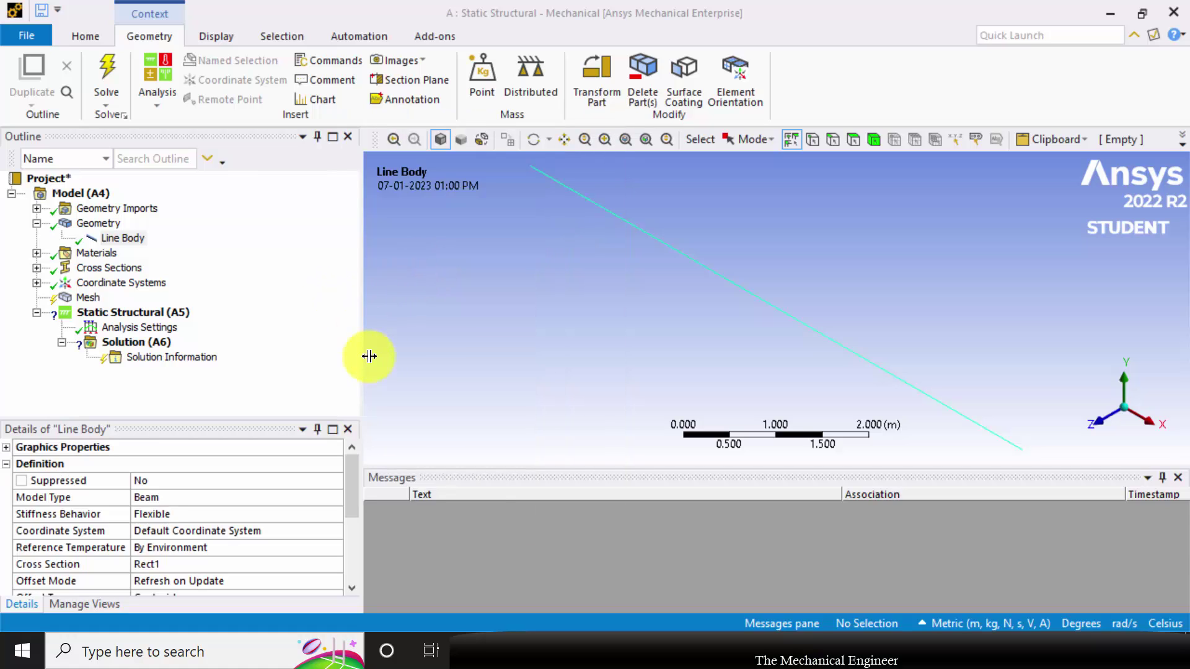
right_click(87, 300)
- Generate the beam mesh and select the Static Structural (A5) analysis
click(151, 356)
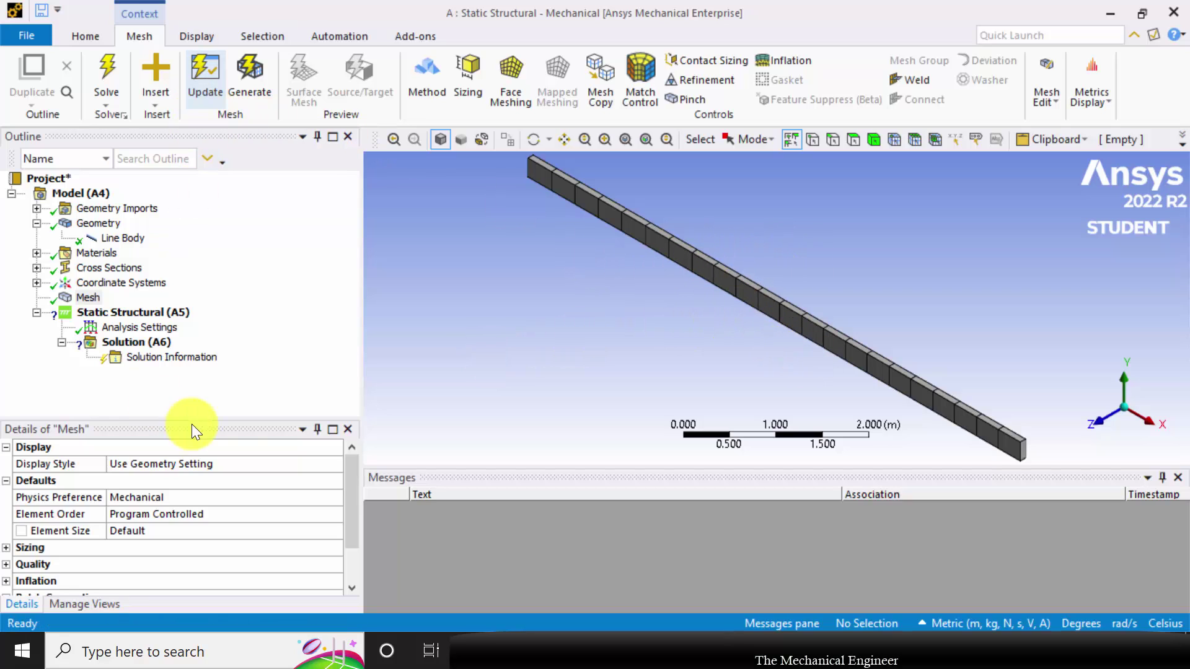
click(136, 314)
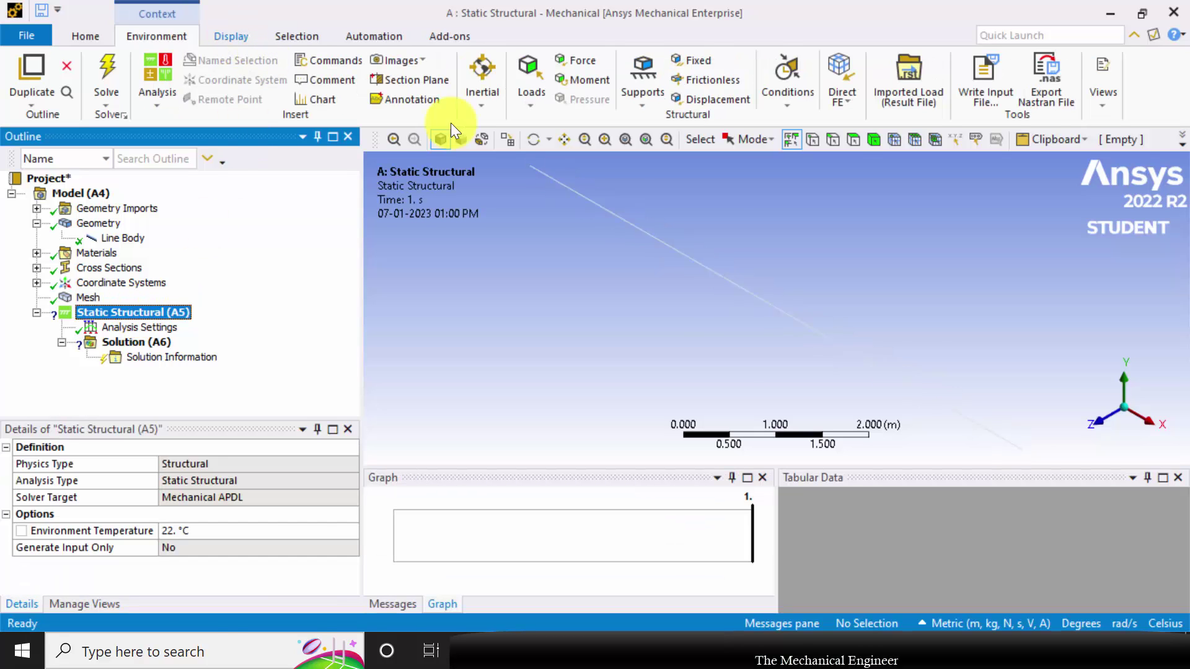
- Display the beam with its real cross-section shape
click(227, 40)
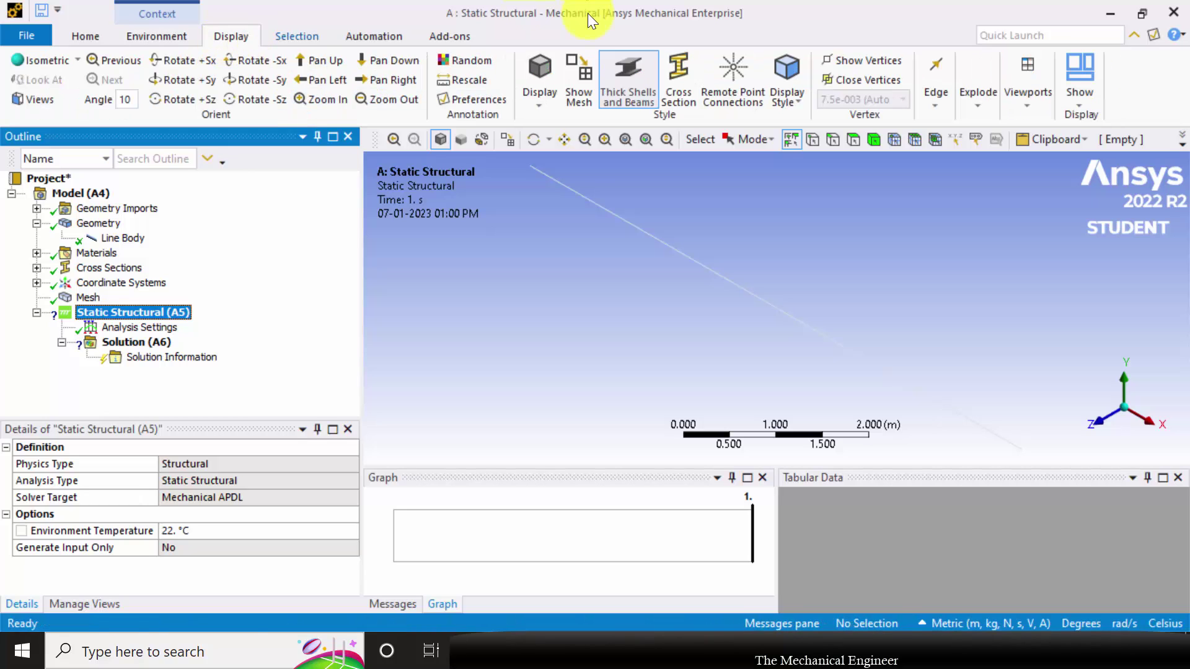
click(680, 97)
click(166, 37)
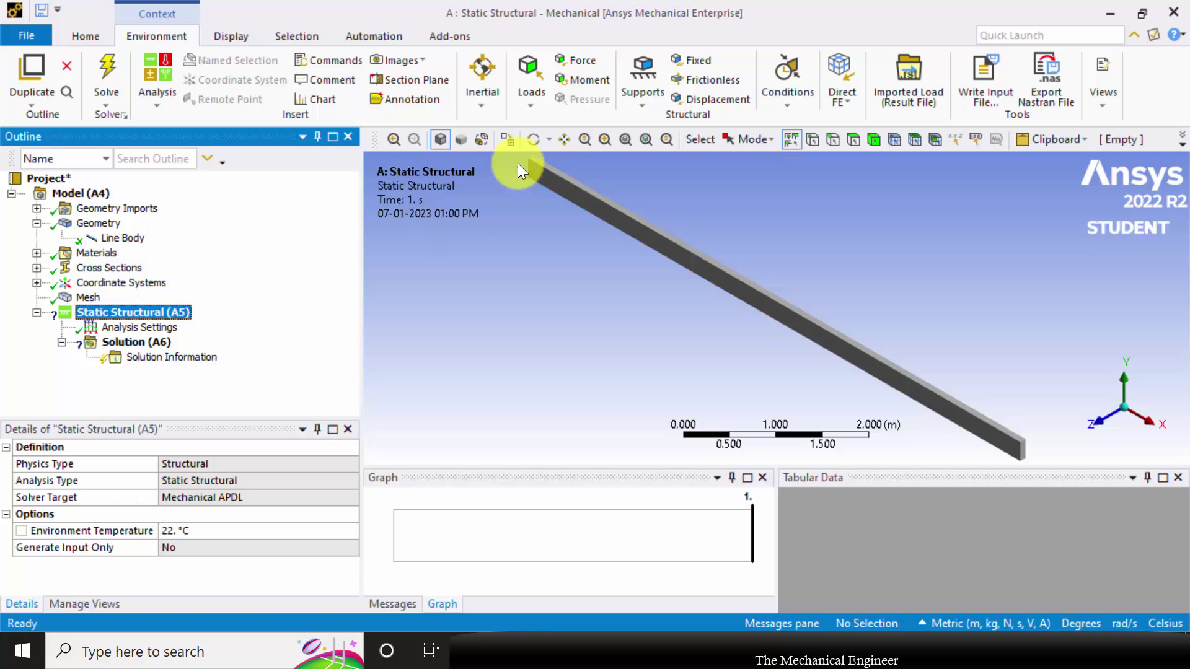
- Add a Simply Supported support on the vertex at x = 2.08 m along the beam
click(636, 100)
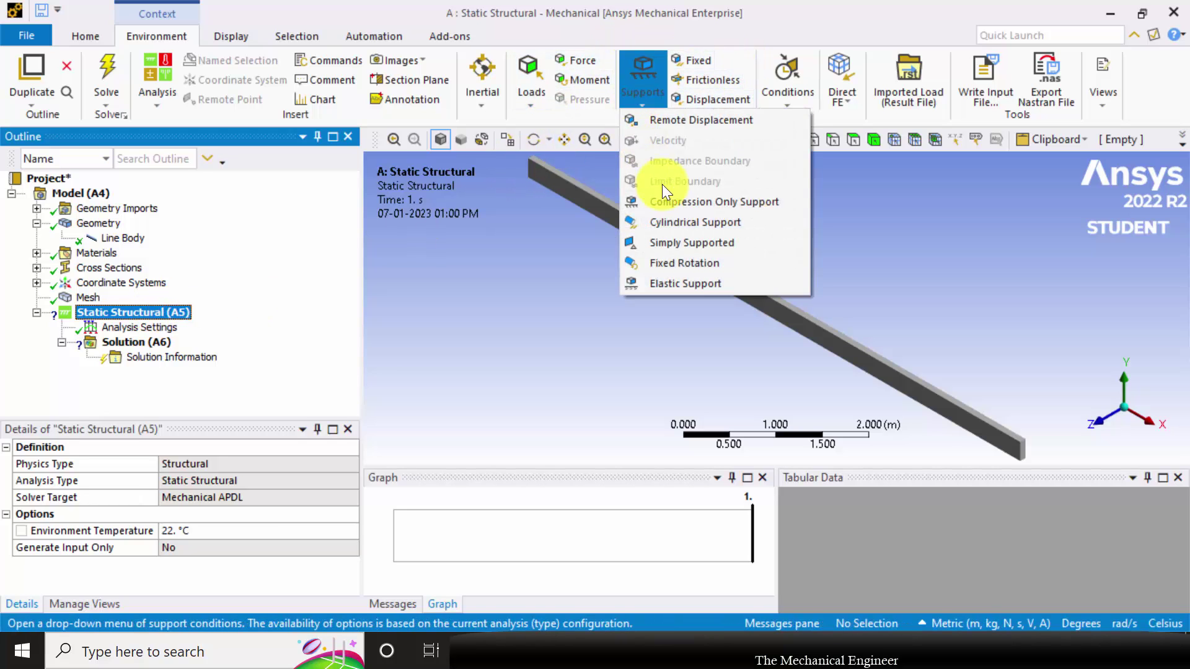
click(693, 240)
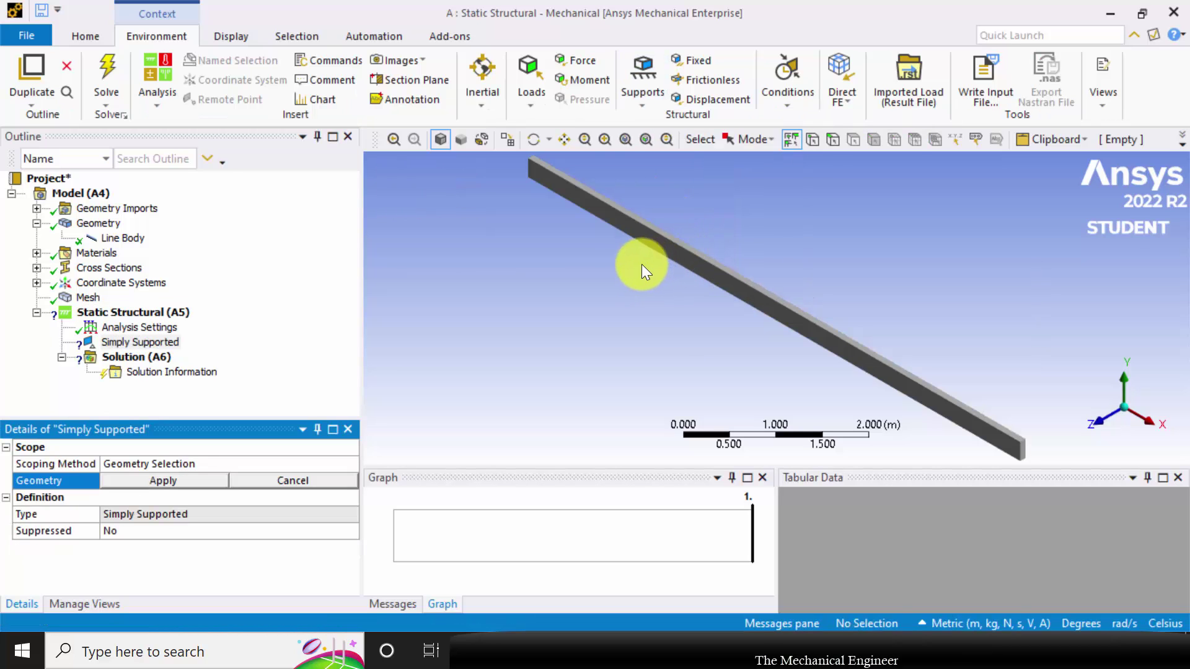
click(813, 141)
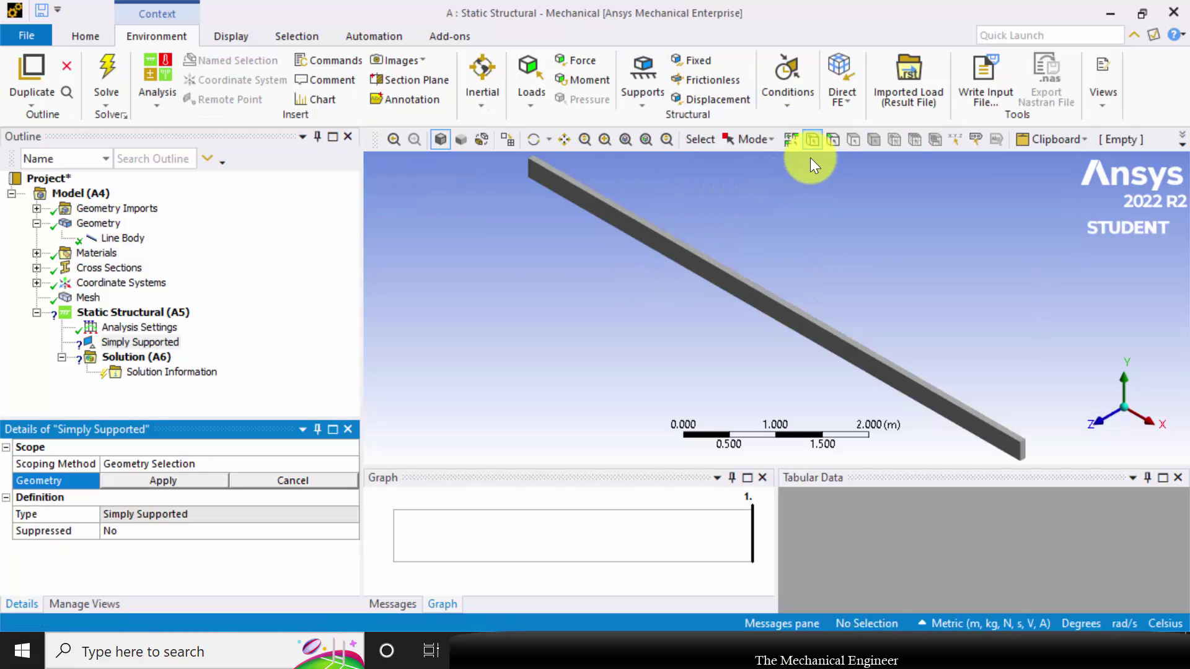
click(696, 264)
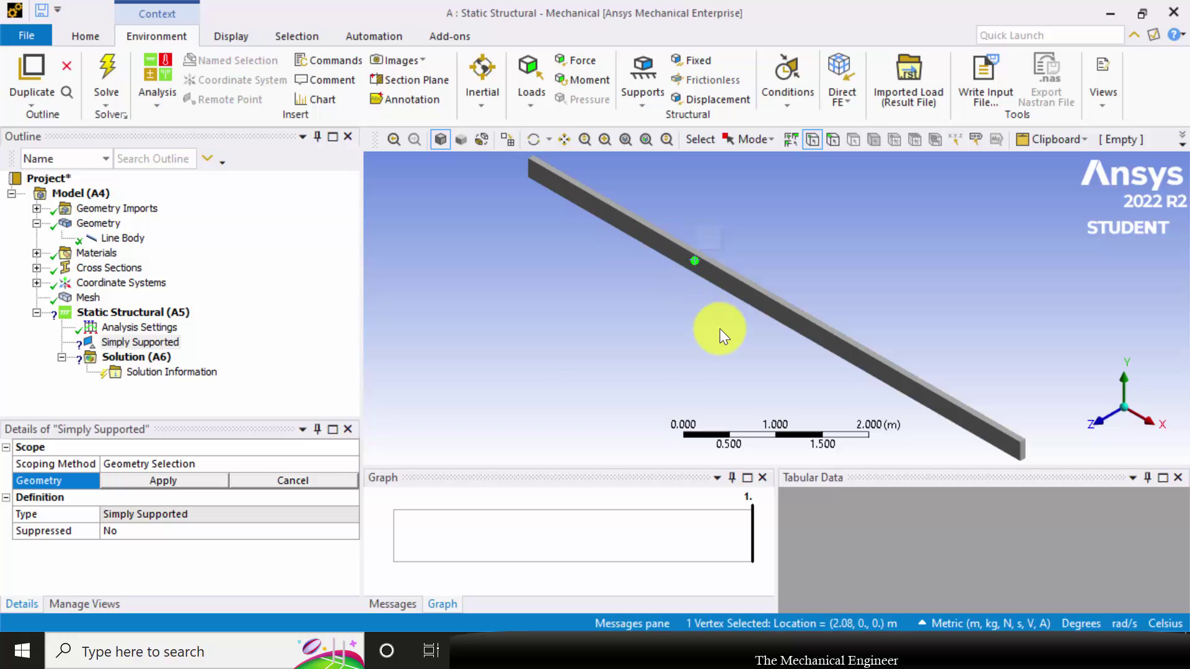
click(195, 482)
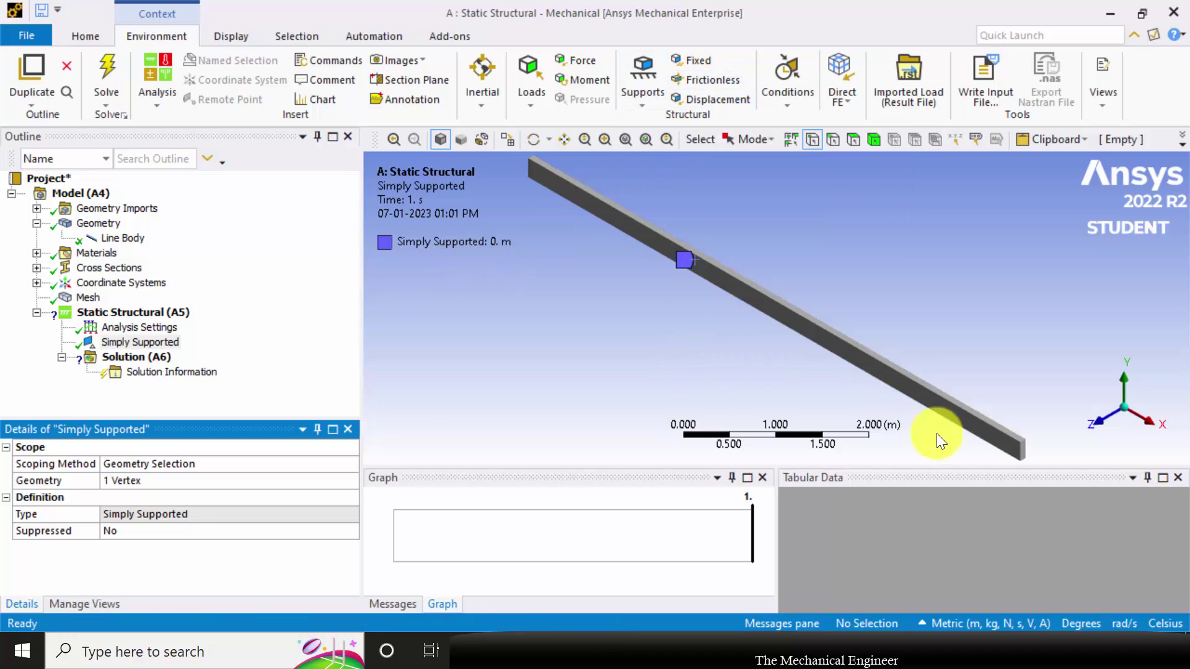
- Add a Remote Displacement scoped to the vertex at the beam's far end
click(638, 88)
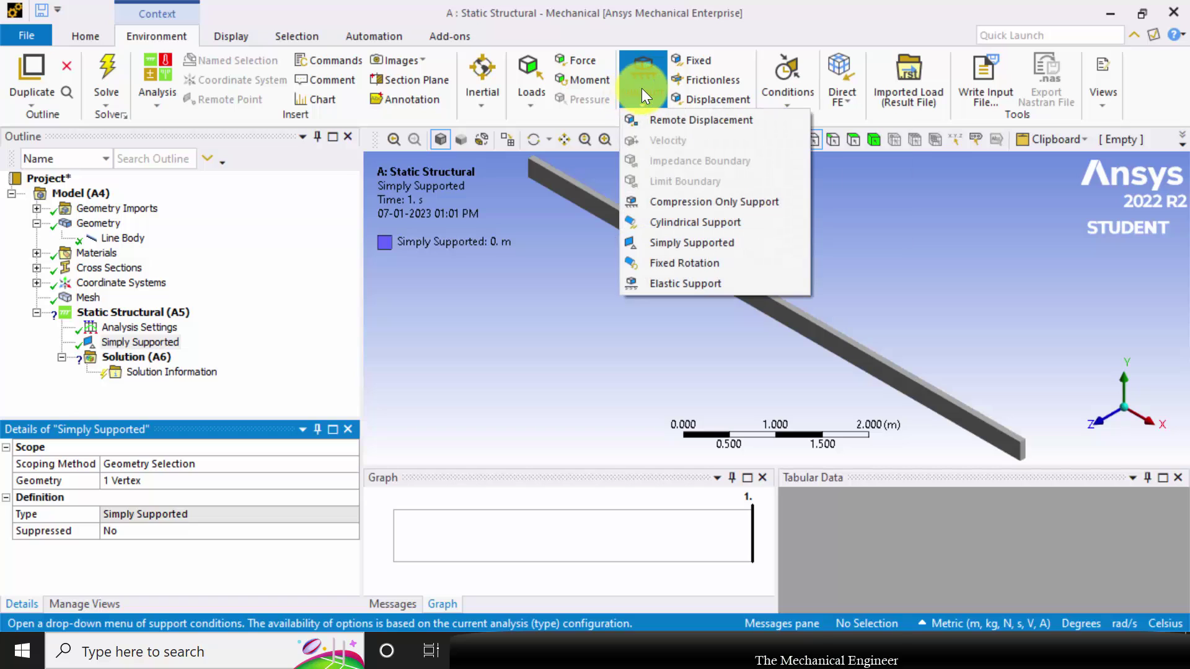
click(636, 120)
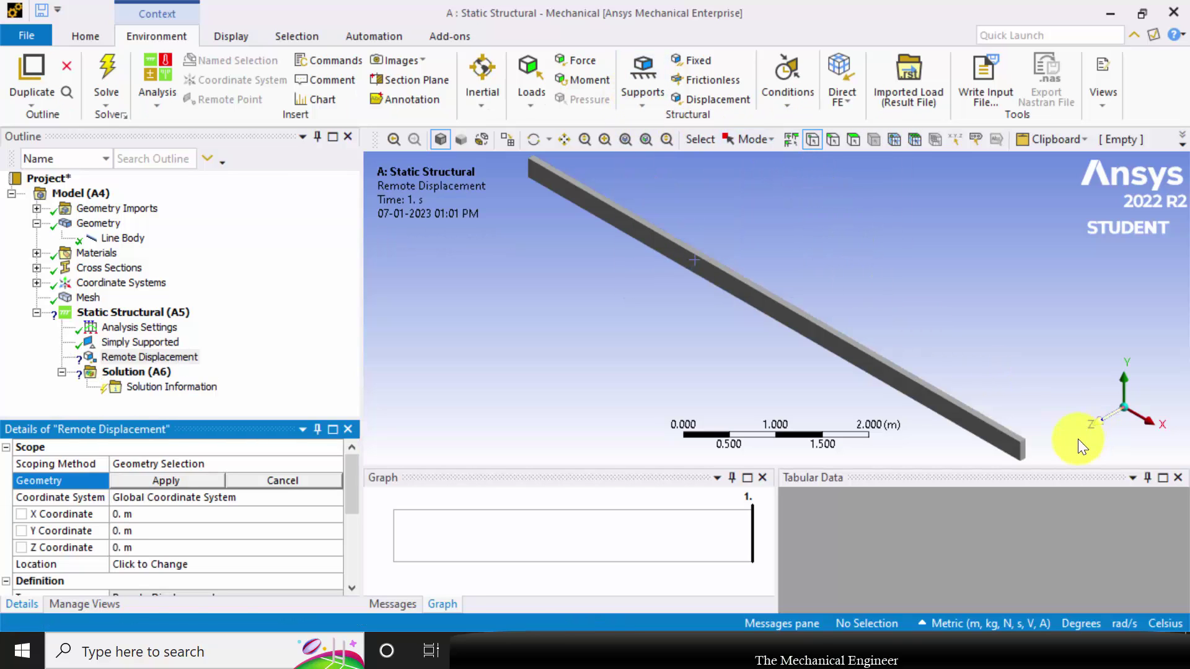
click(1022, 451)
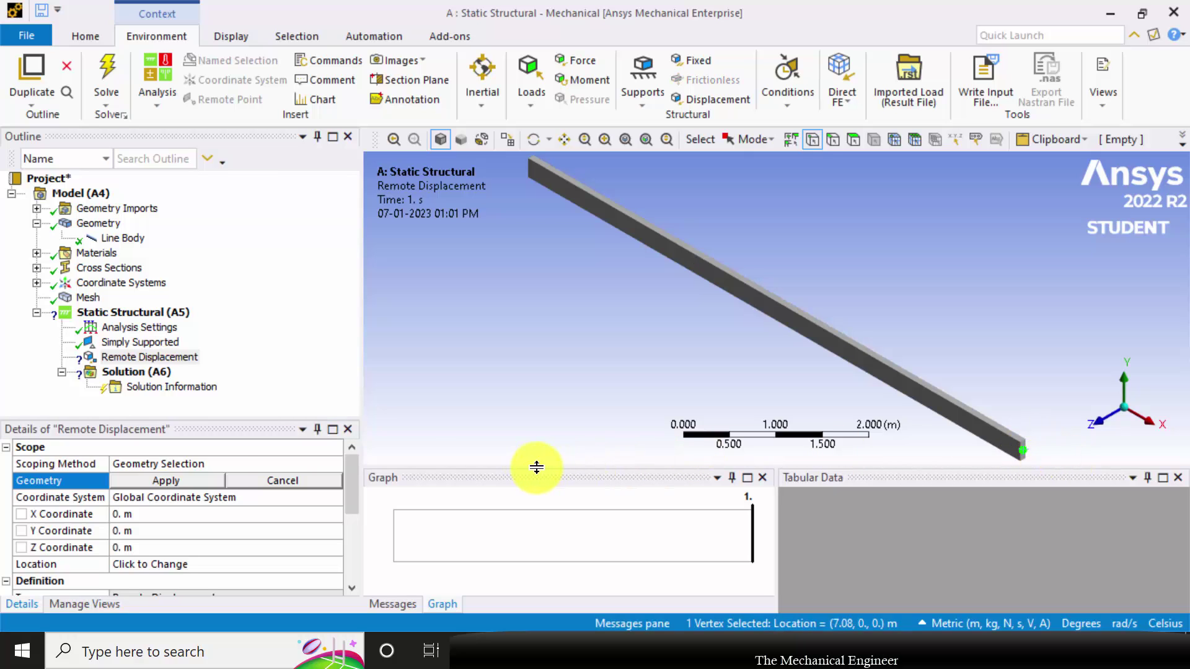
click(169, 484)
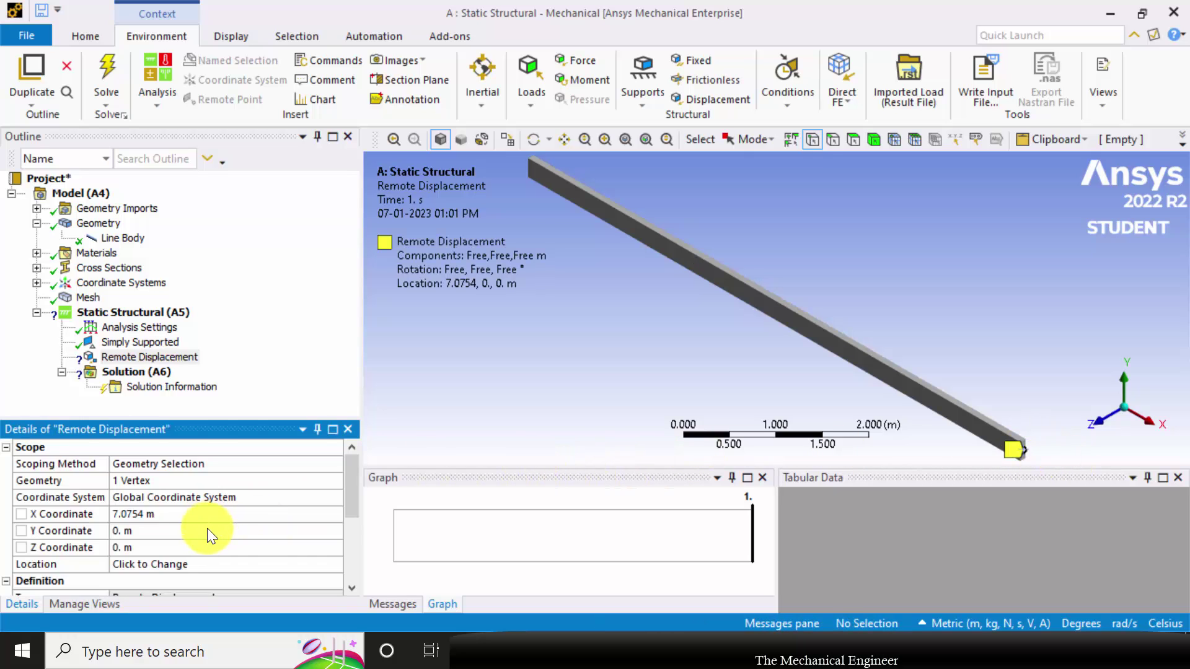
scroll(208, 527, down, 2)
scroll(149, 555, down, 1)
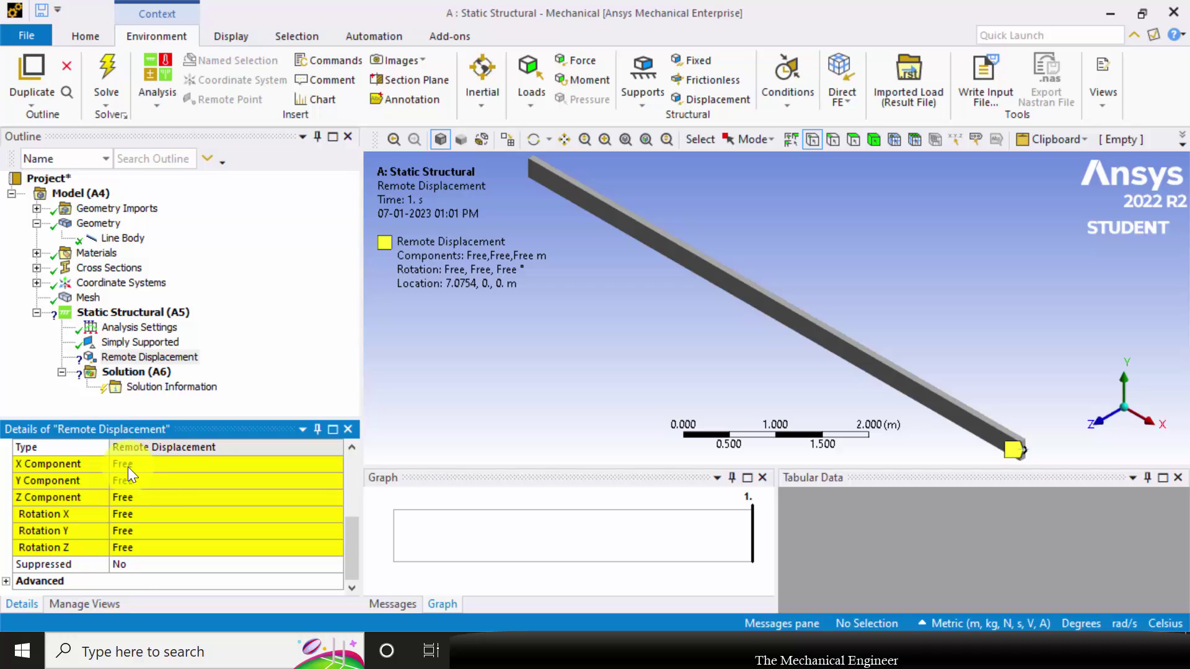
- Set the remote displacement's Y and Z components to 0
click(139, 482)
text(0)
key(Return)
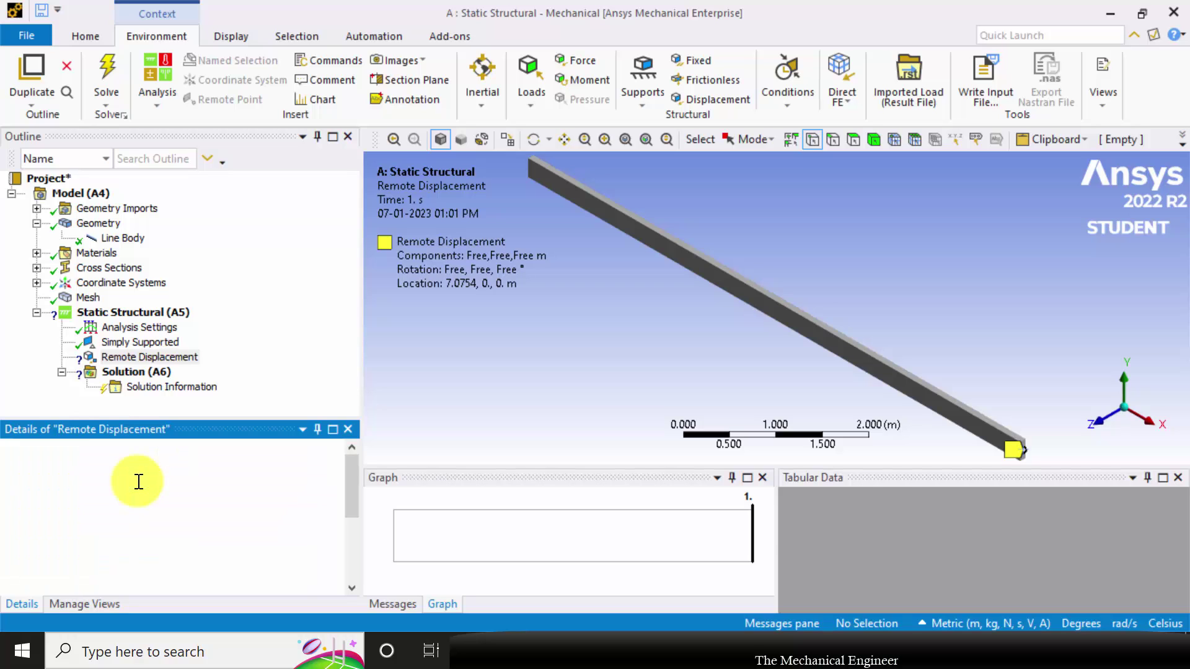
click(150, 548)
text(0.)
key(Return)
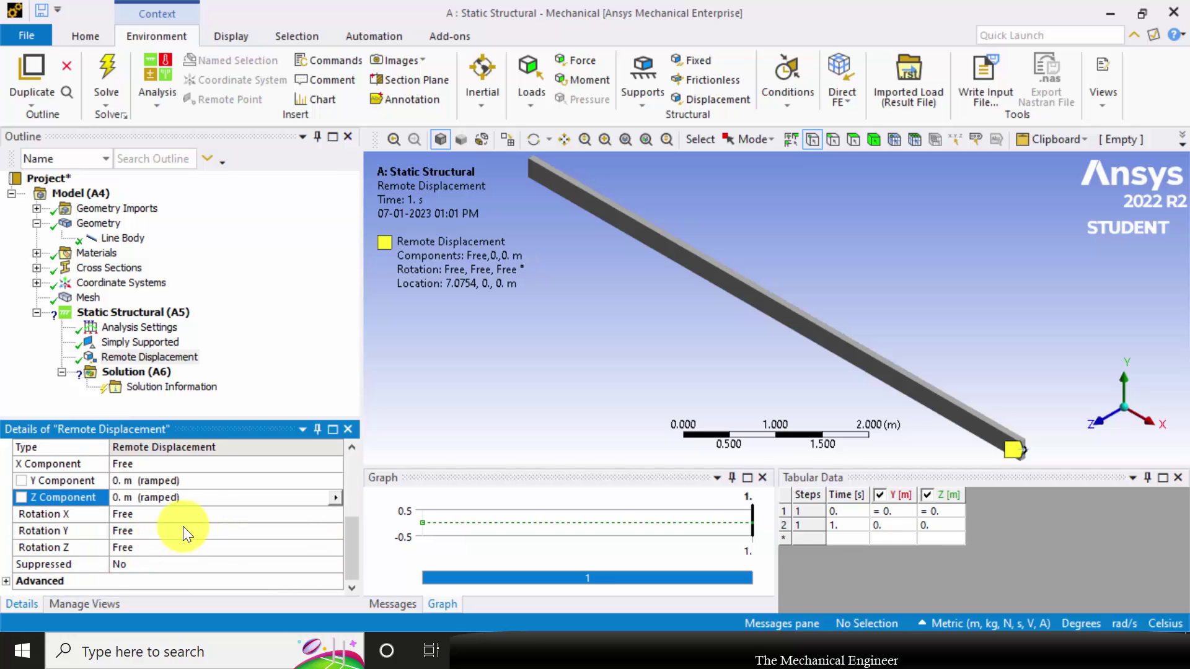
- Set Rotation X and Rotation Y to 0, then insert a Force load
click(156, 520)
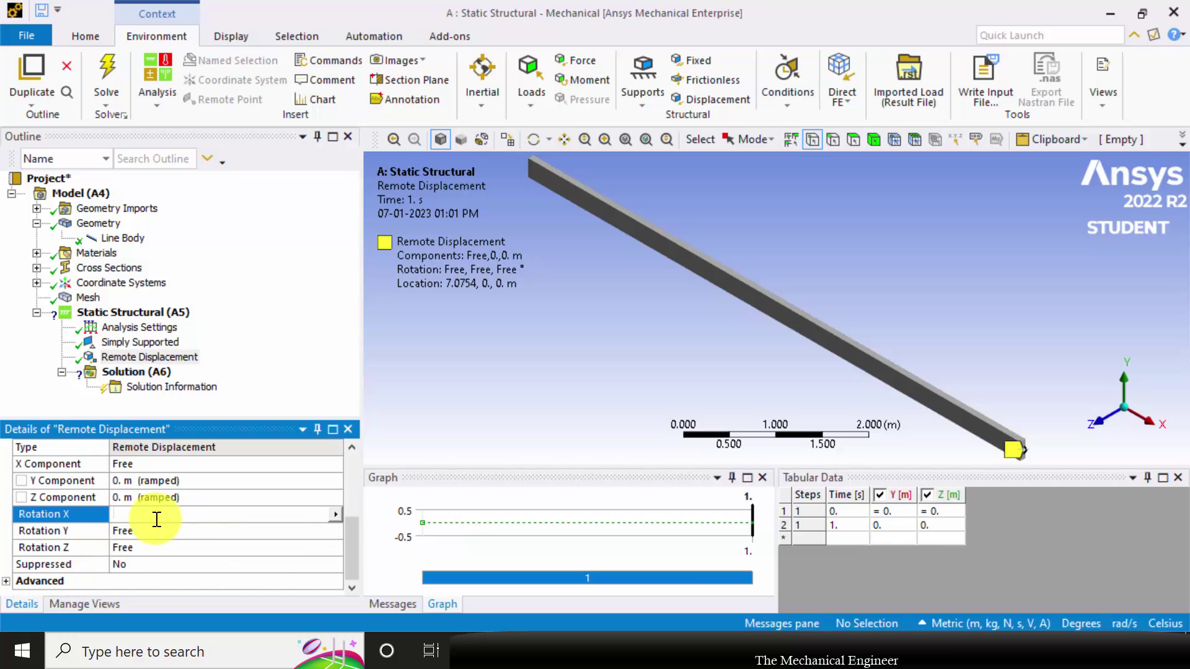
text(0)
key(Return)
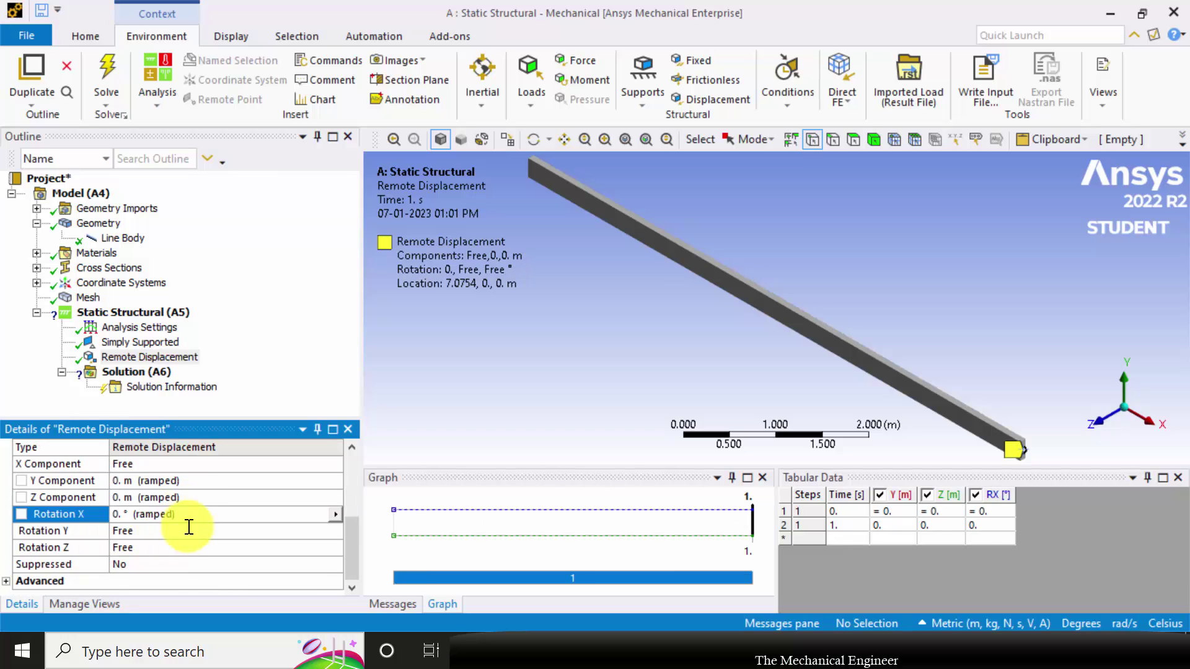
click(165, 535)
text(0)
key(Return)
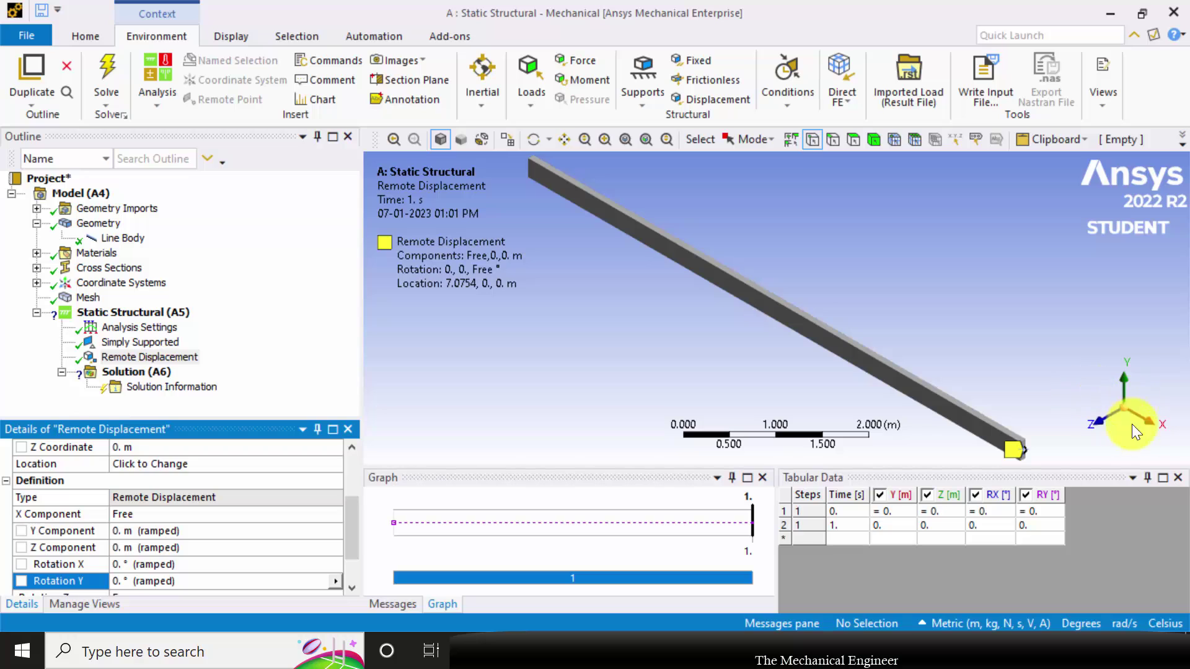
scroll(173, 536, down, 1)
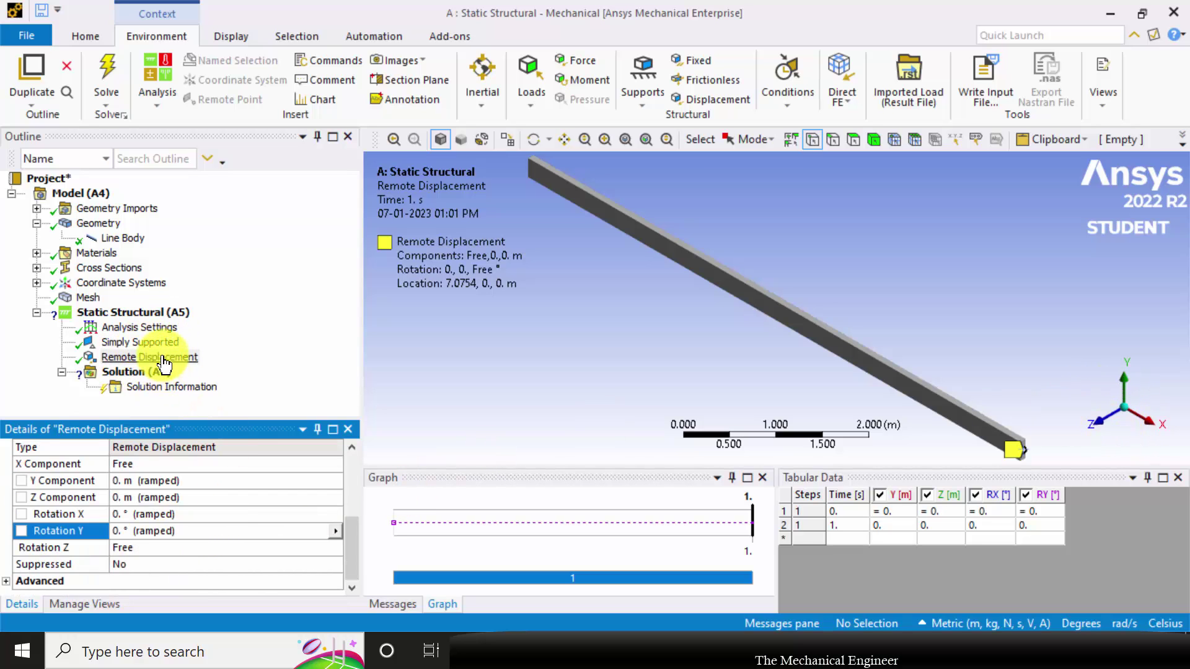
click(585, 58)
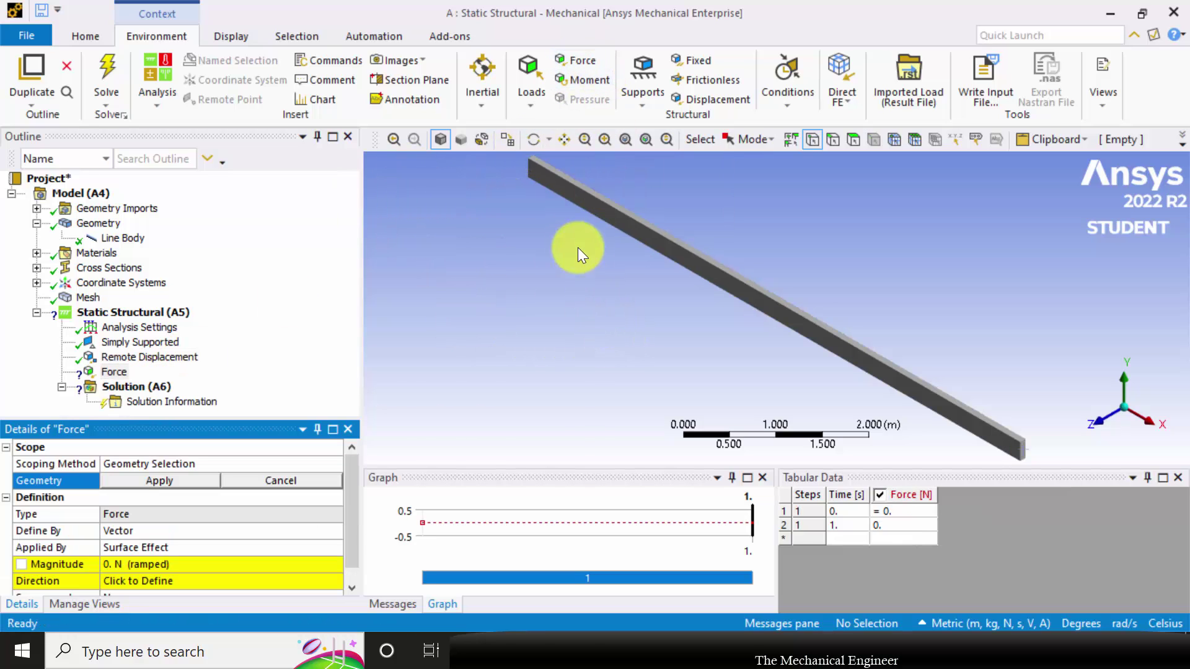
- Apply the force to the upper-left end vertex, defined by components with Y = -20000 N
click(534, 171)
click(174, 483)
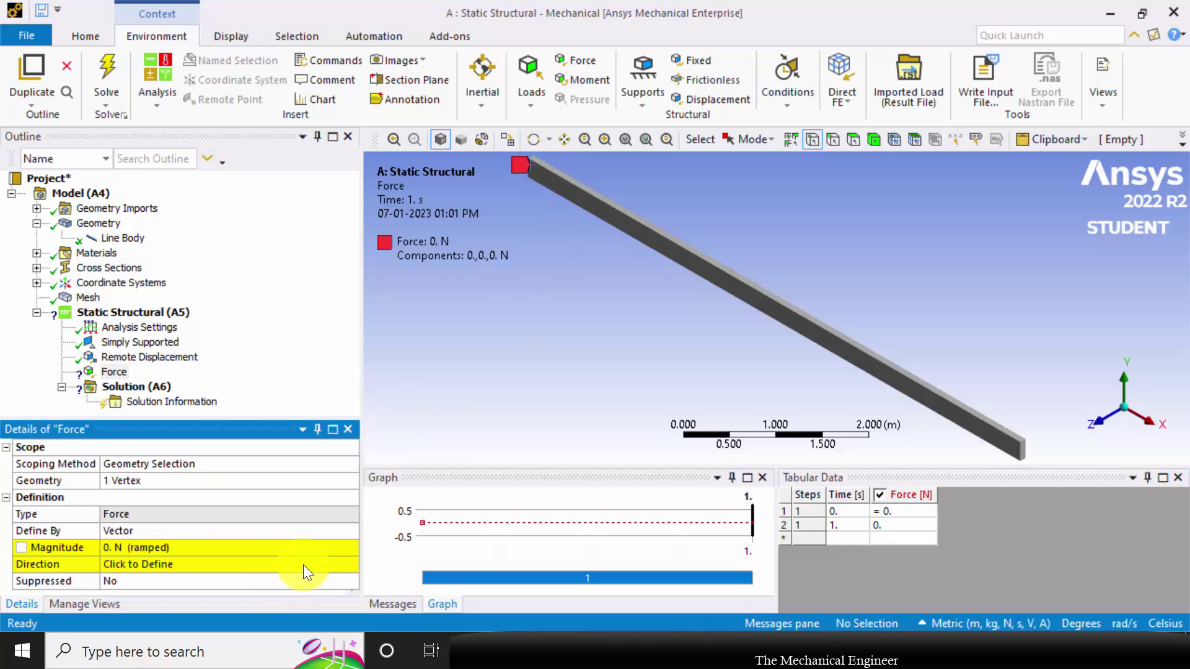
click(351, 533)
click(351, 532)
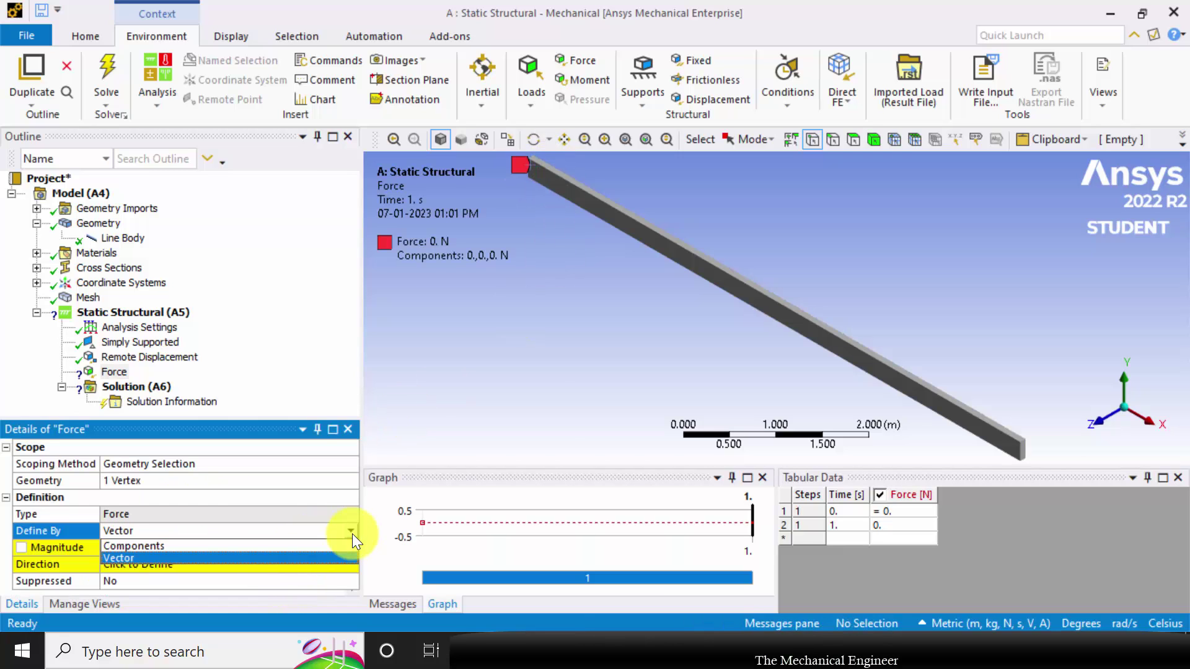
click(310, 545)
scroll(255, 533, down, 1)
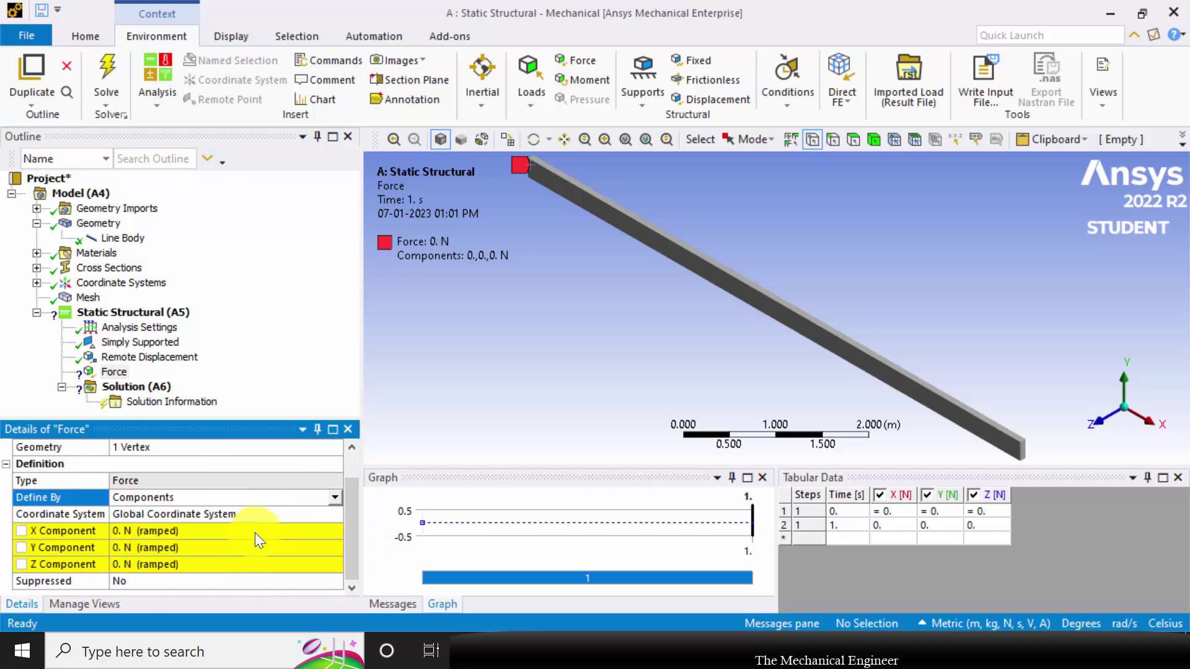
click(184, 549)
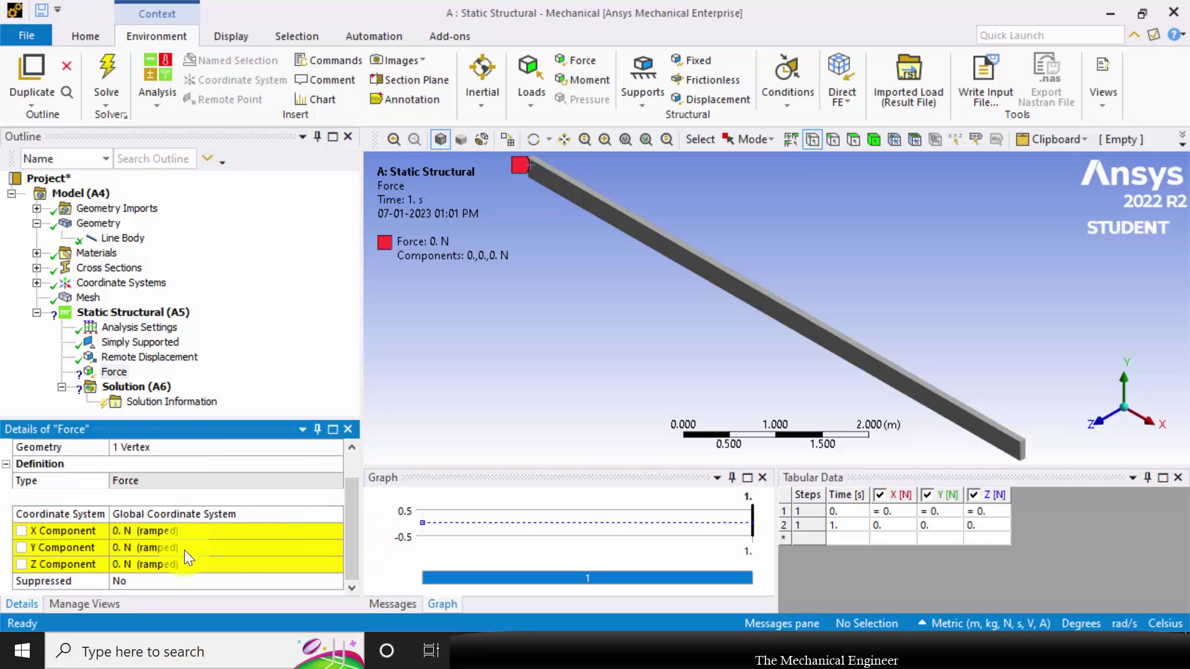
text(-)
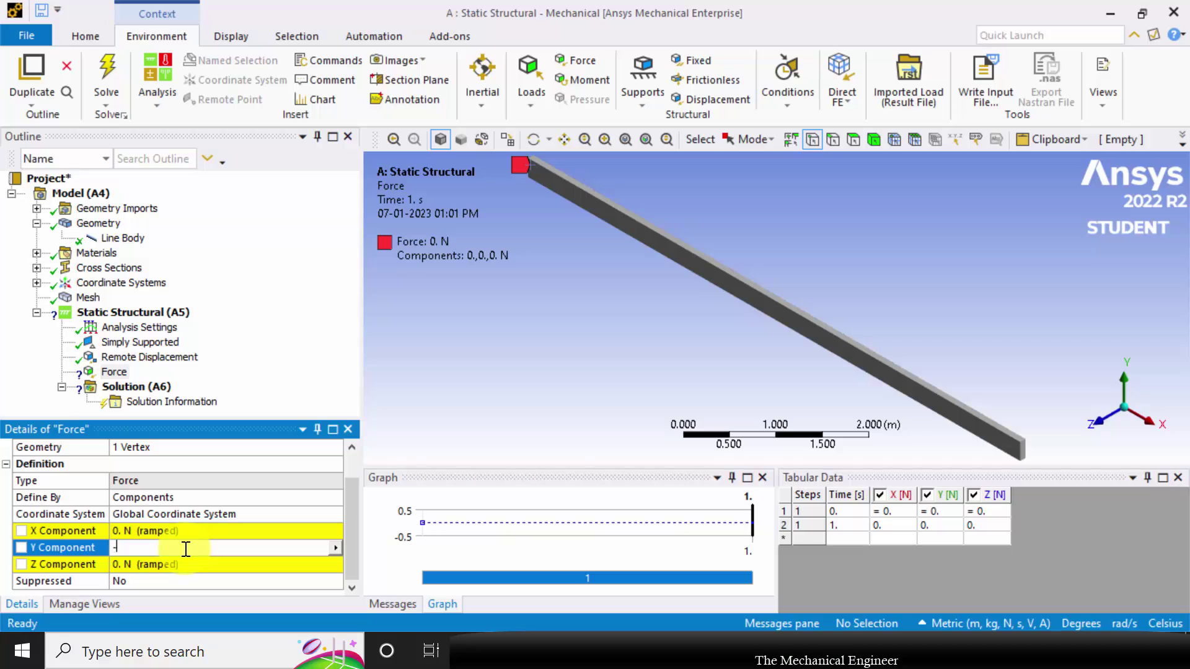
text(20000)
key(Return)
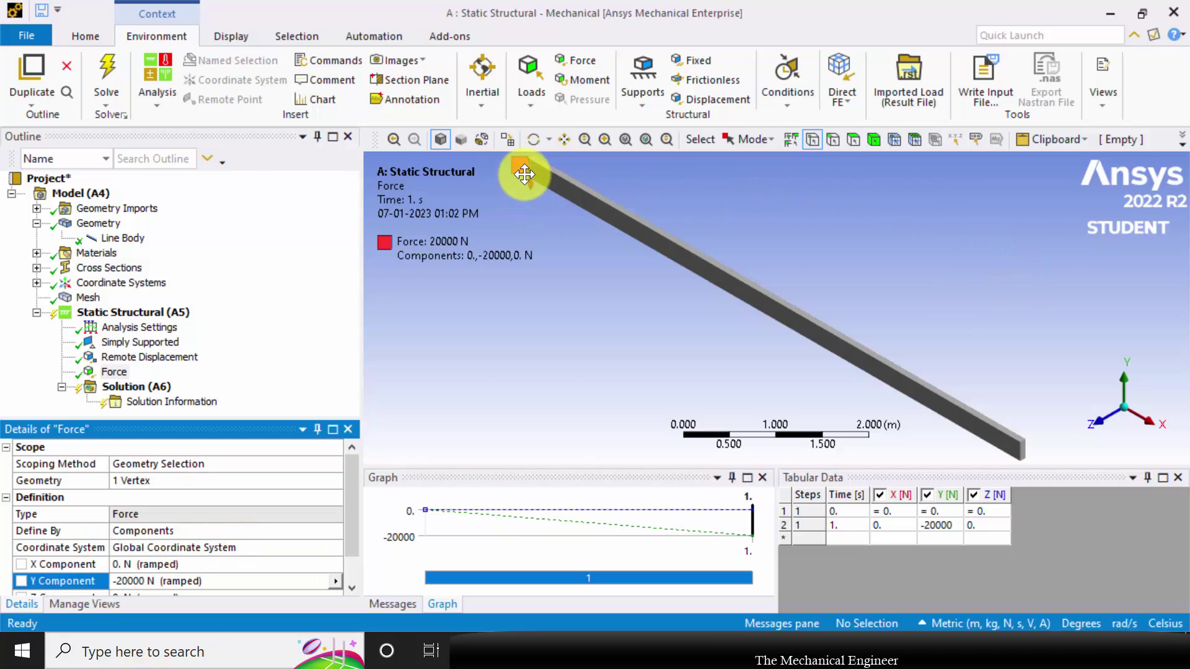
- Add Force 2 on a mid-beam vertex with Y component -40e3 N, and select Solution (A6)
click(579, 64)
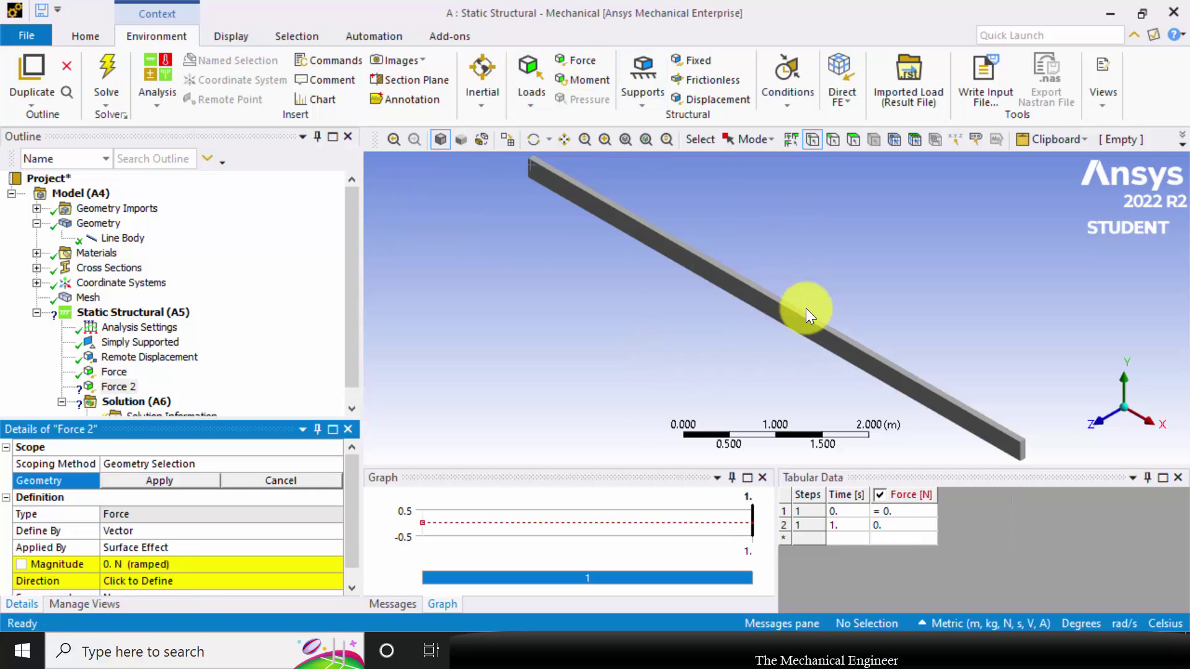
click(893, 375)
click(140, 482)
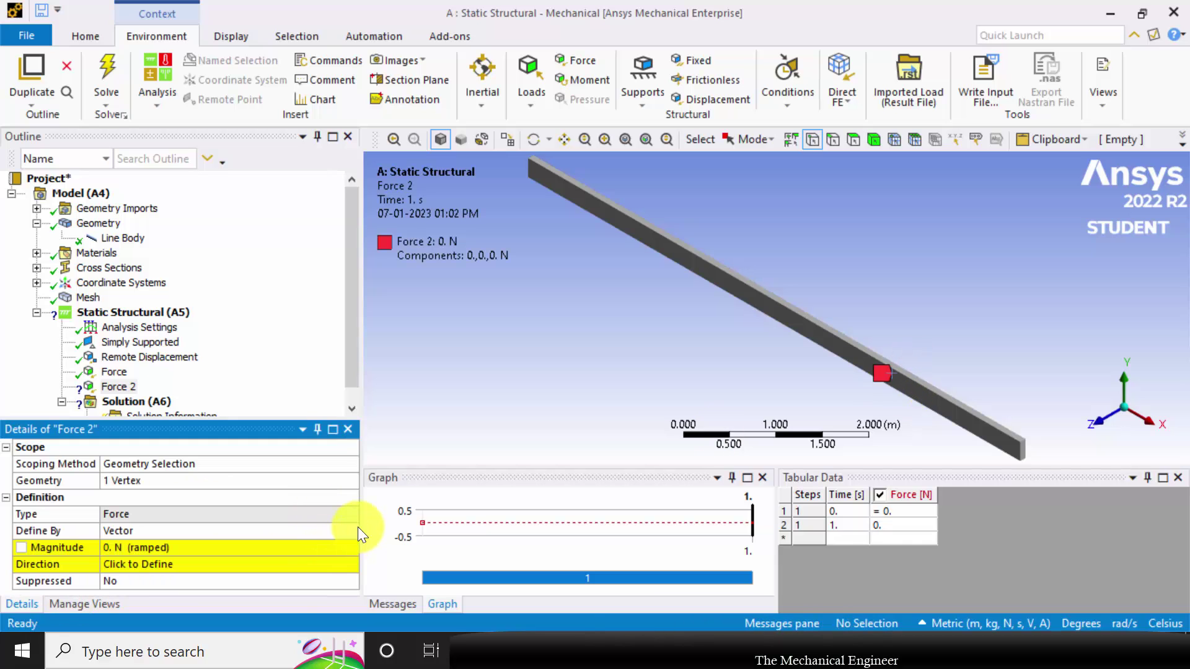
click(353, 530)
click(353, 530)
click(282, 548)
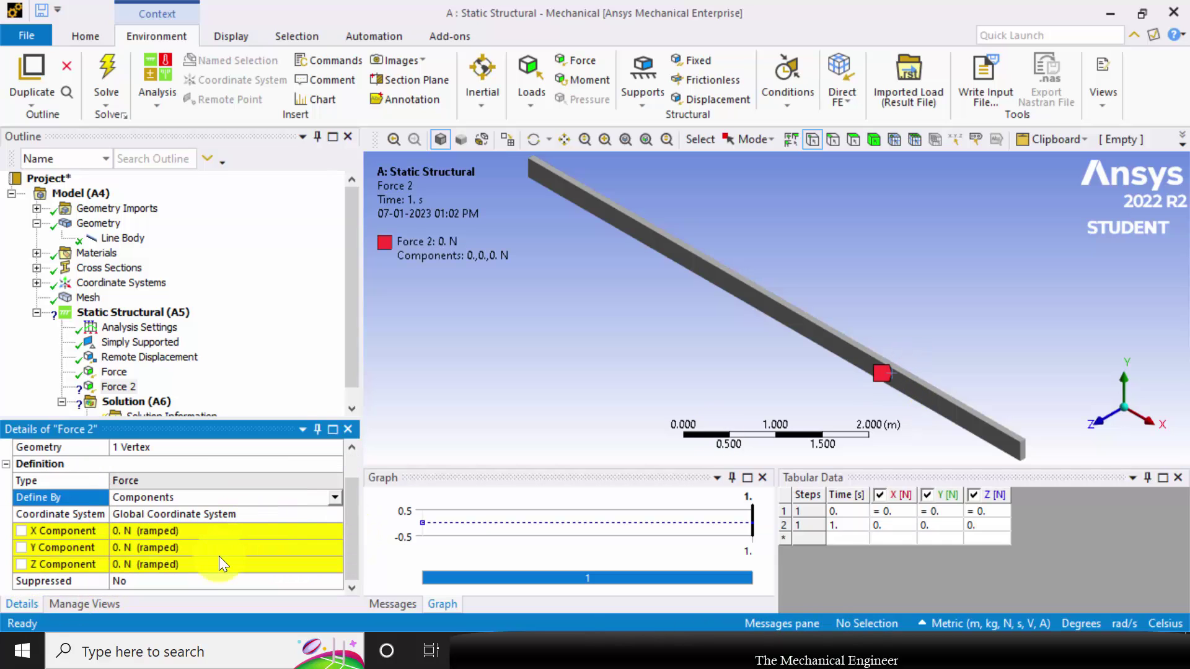
click(197, 550)
text(-)
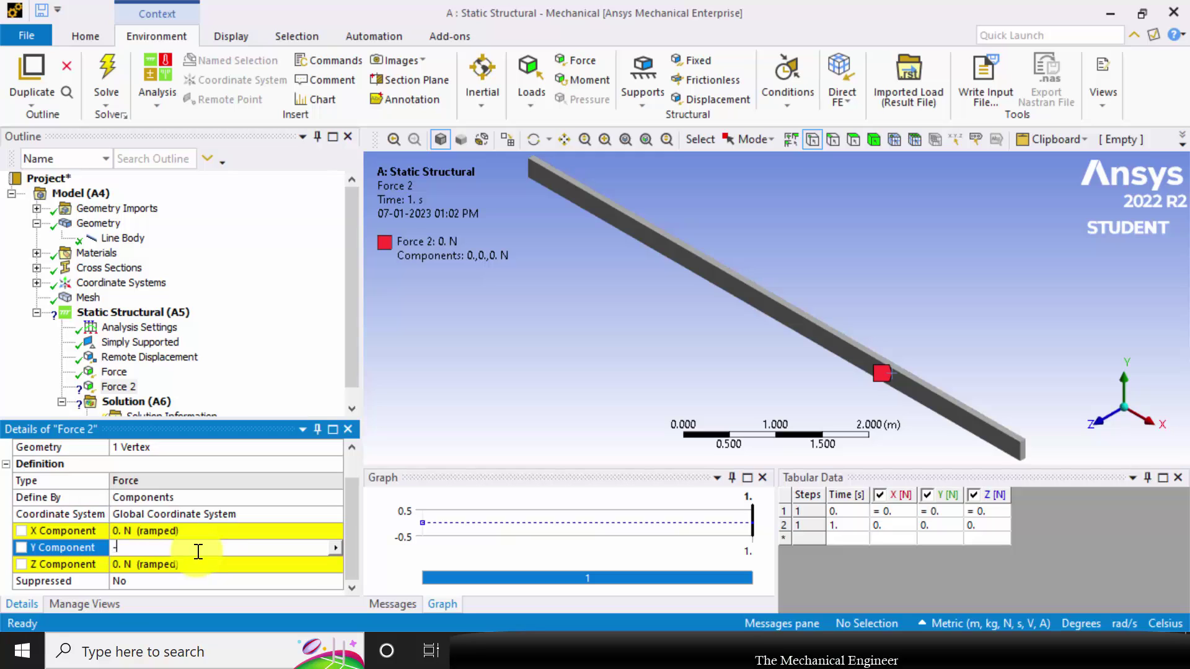
text(40e3)
key(Return)
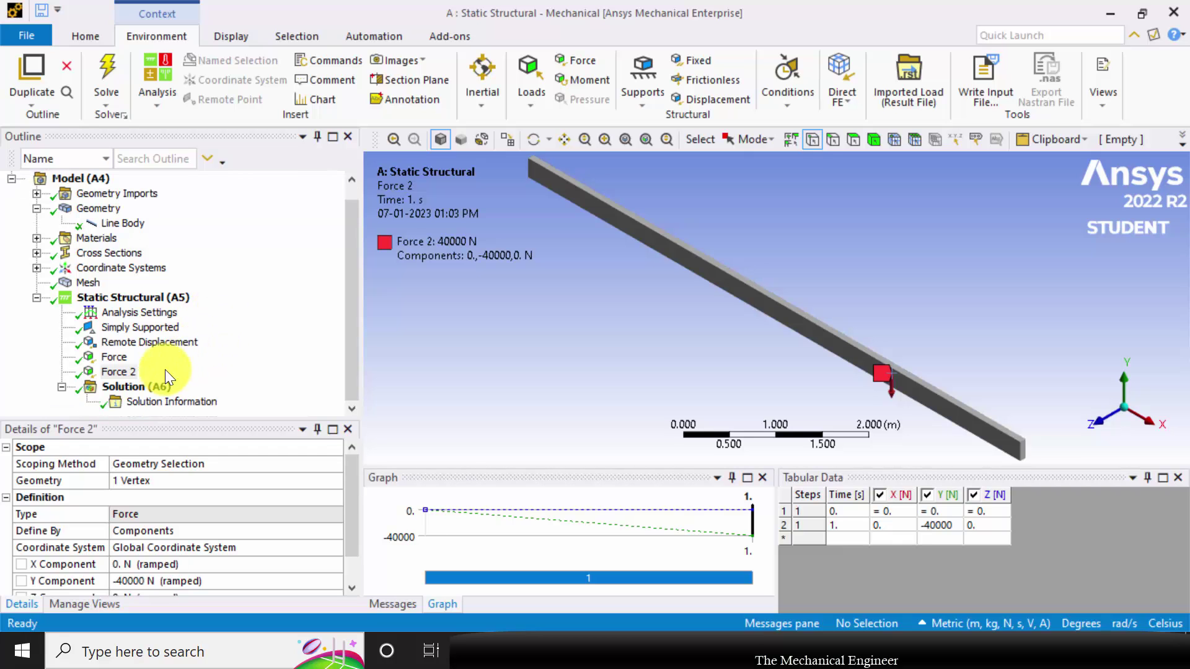
click(160, 388)
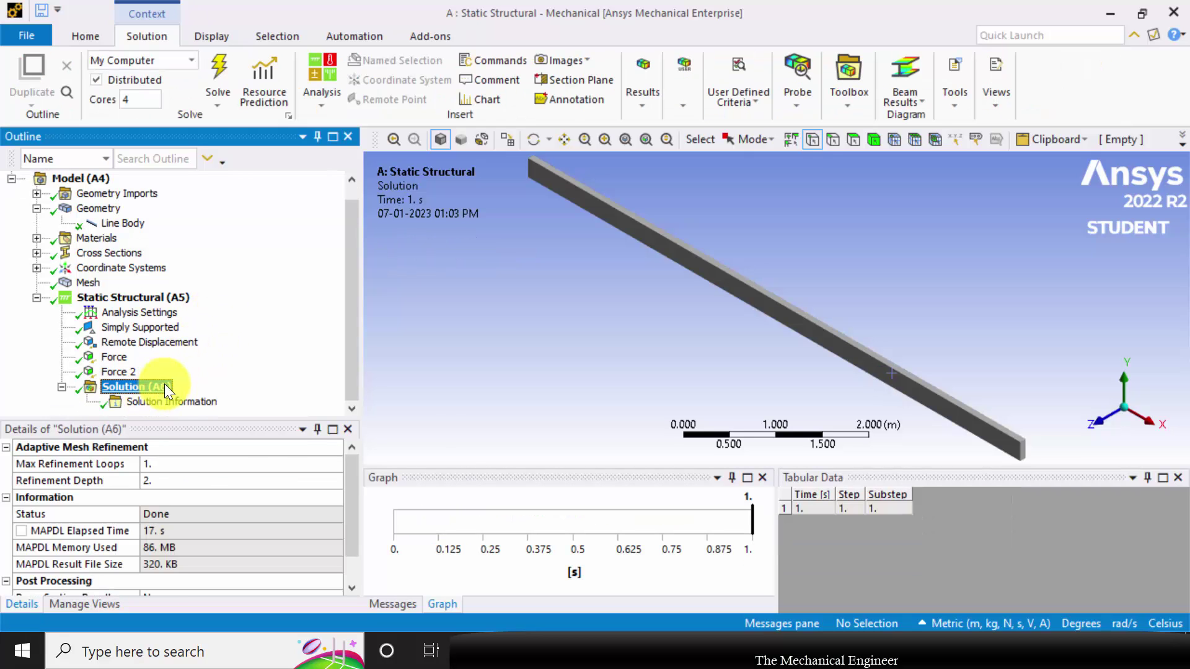
- Insert a Directional Deformation result under Solution (A6)
right_click(165, 385)
mouse_move(333, 385)
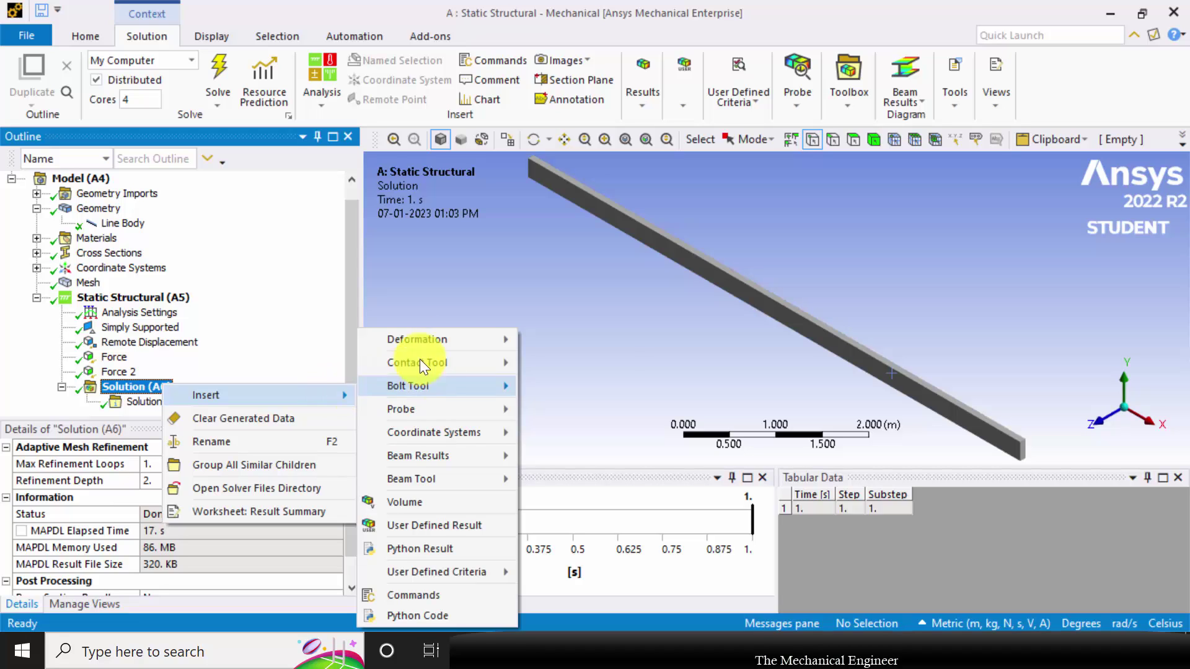
mouse_move(444, 340)
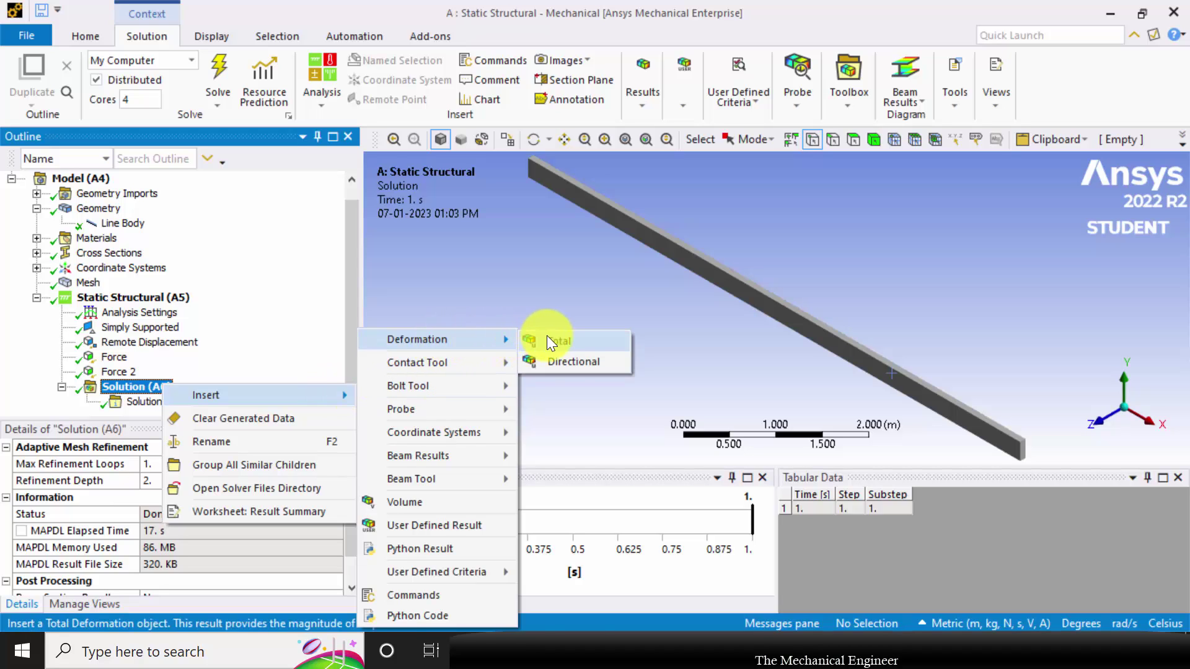
click(573, 358)
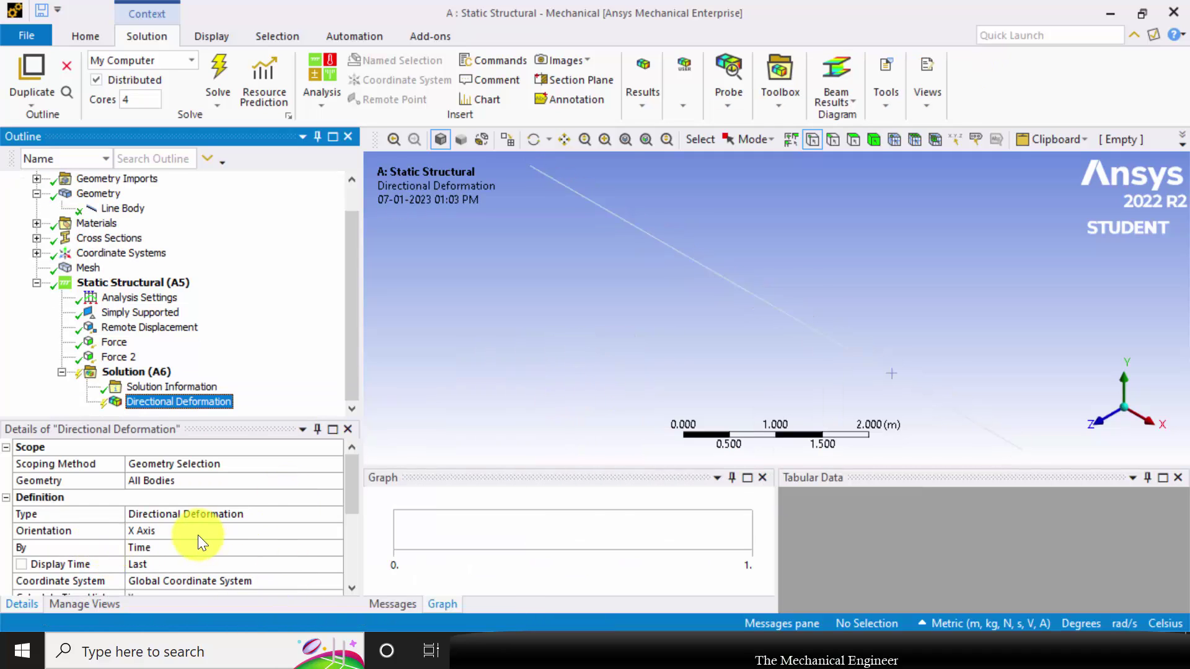
- Set the Directional Deformation orientation to the Y Axis
click(199, 532)
click(334, 531)
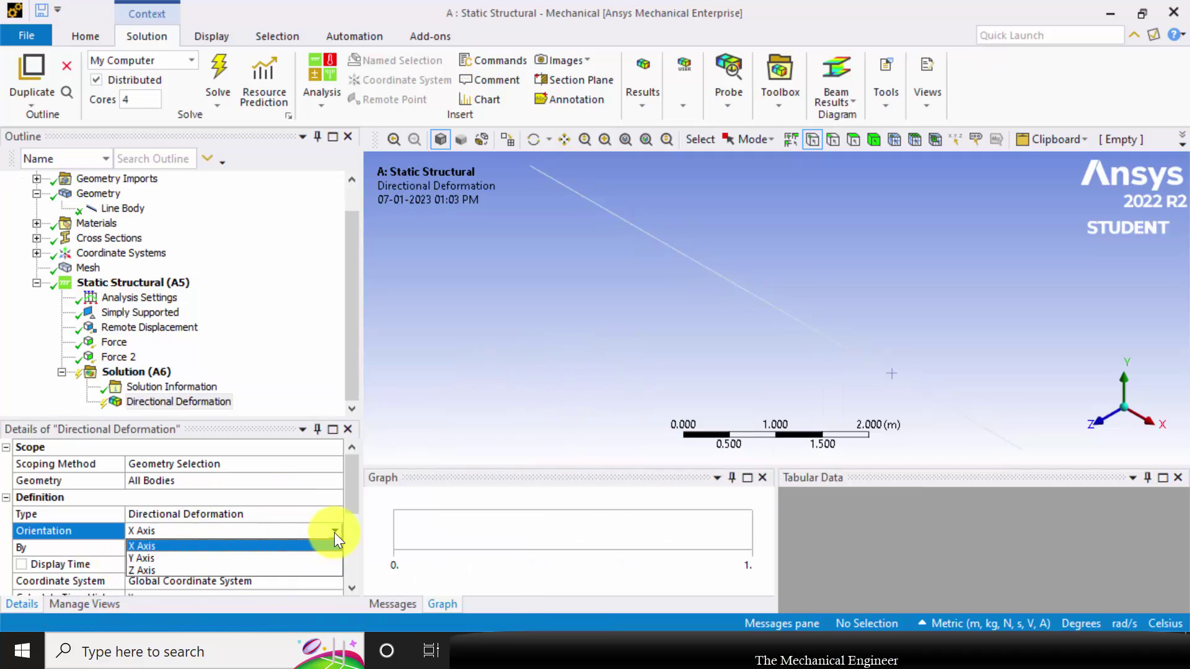
click(235, 558)
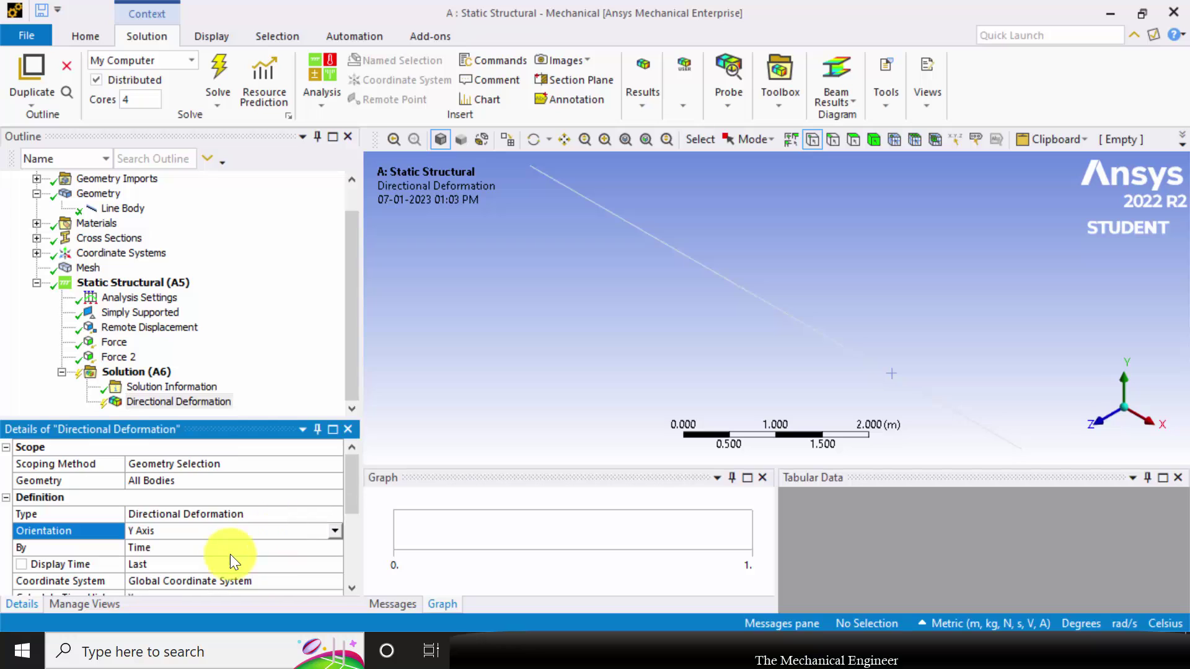
click(139, 373)
right_click(140, 374)
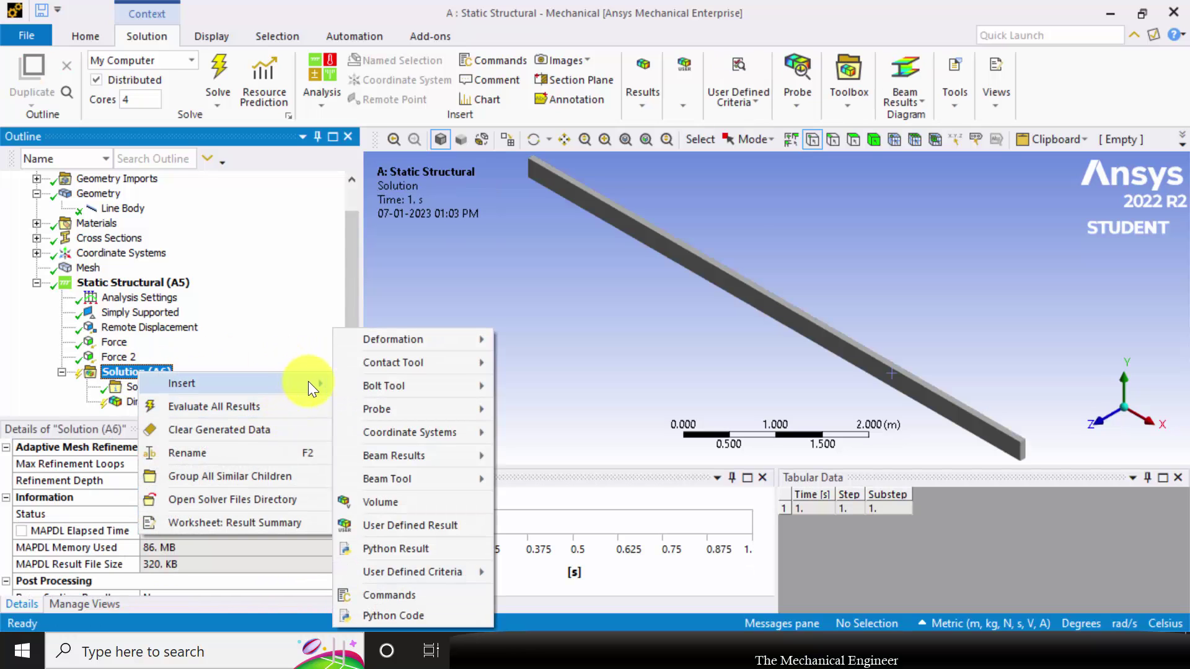
- Insert a Beam Tool with its stress results under Solution (A6)
mouse_move(420, 480)
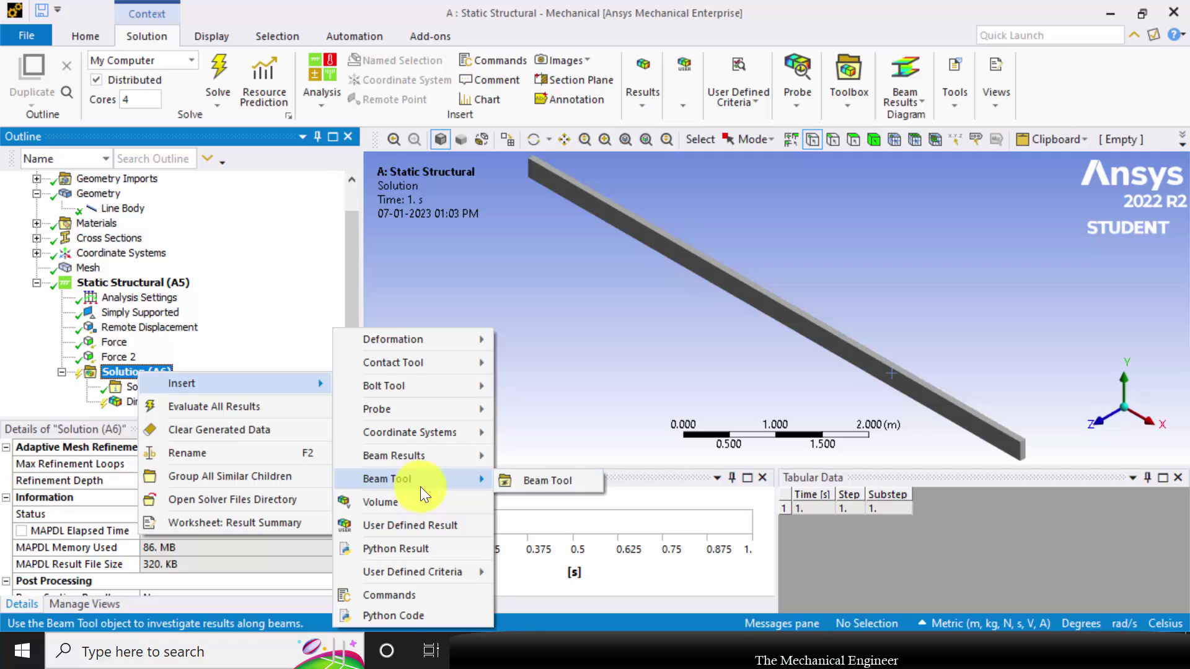
click(537, 482)
click(87, 400)
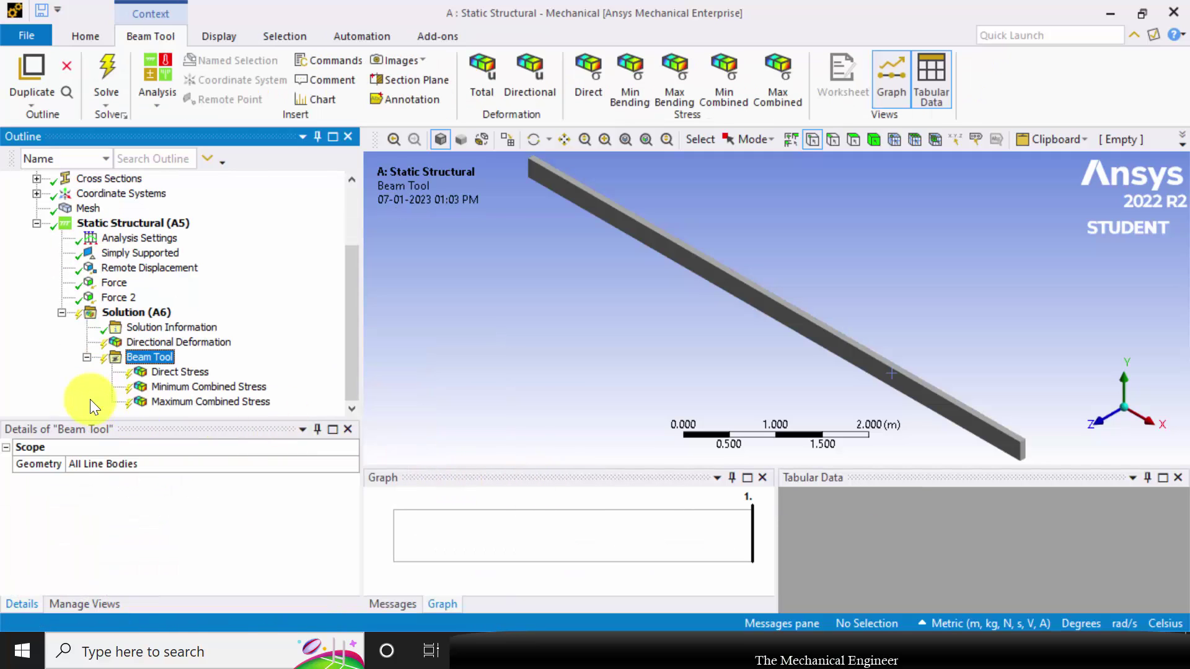
- Add a Total Shear-Moment Diagram beam result to the solution
click(150, 313)
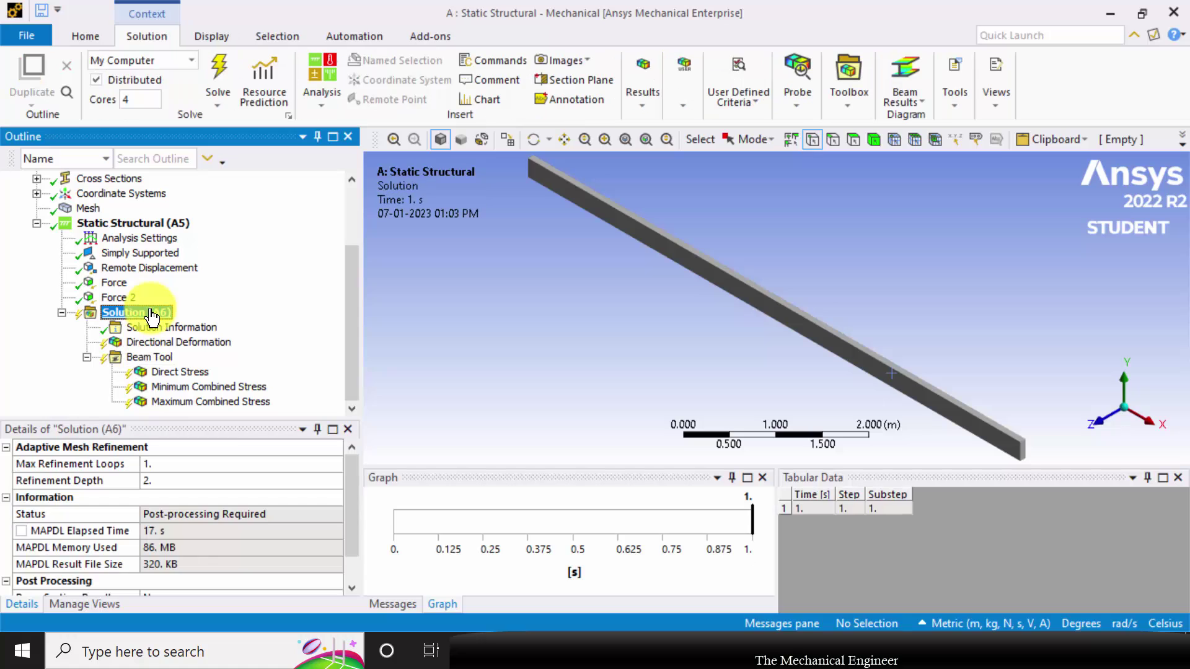
right_click(152, 315)
mouse_move(265, 318)
mouse_move(419, 327)
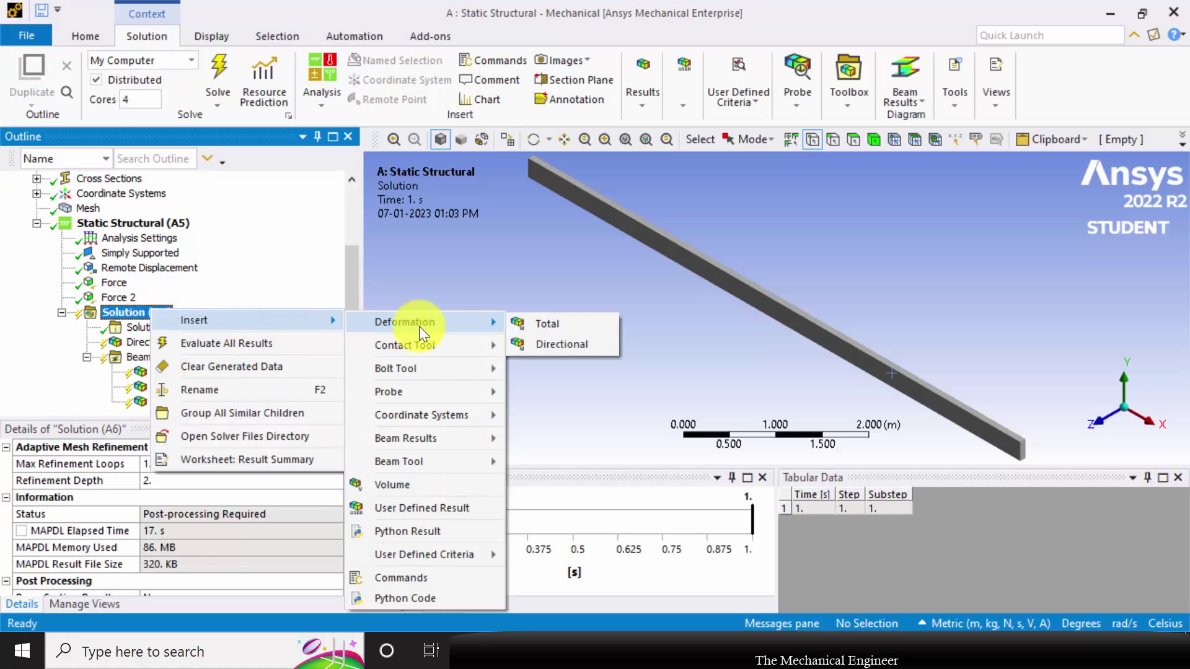
mouse_move(468, 446)
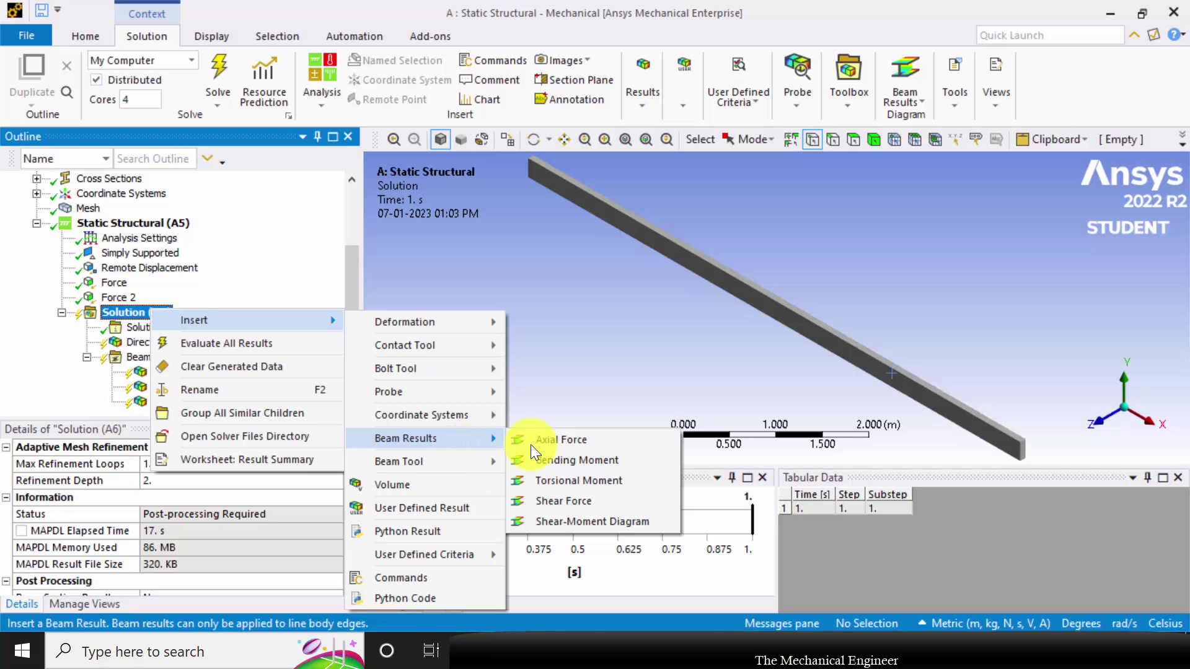
click(586, 522)
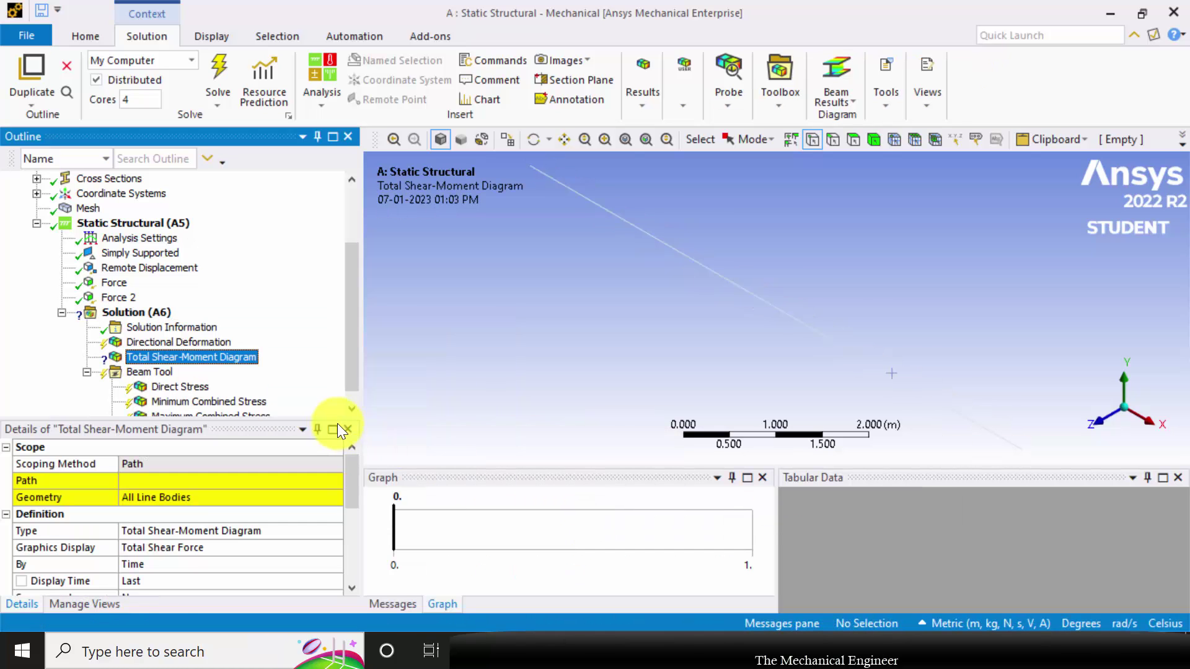
scroll(201, 366, up, 2)
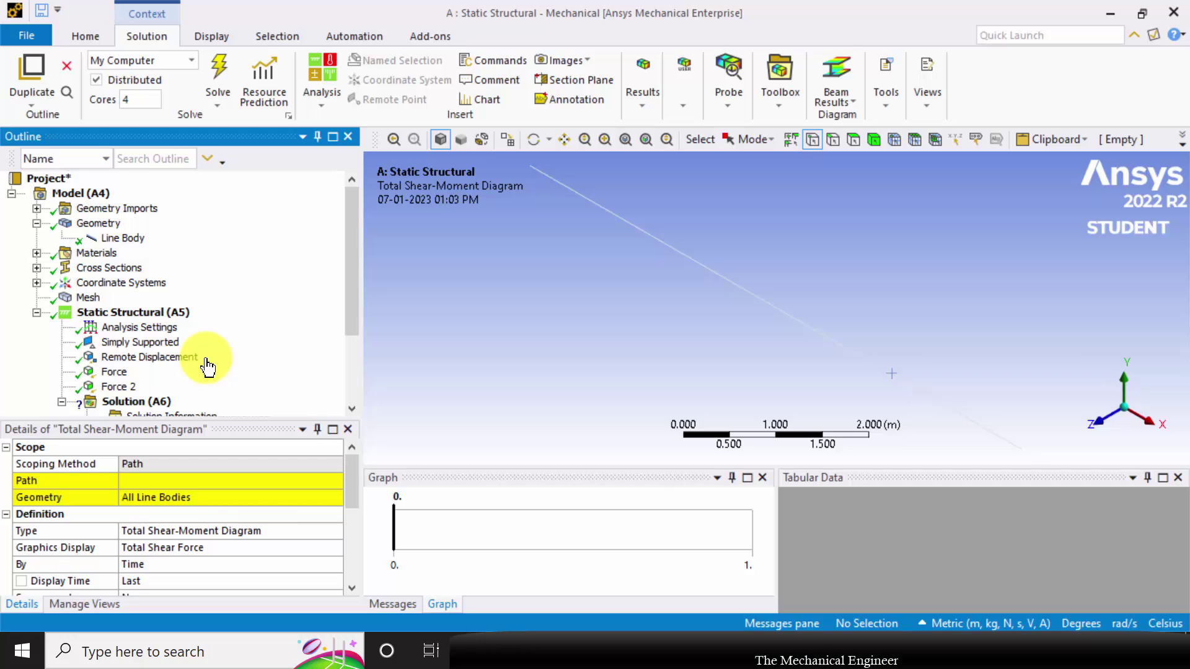
- Insert a Construction Geometry Path under Model (A4) with Path Type set to Edge
click(83, 195)
right_click(85, 198)
mouse_move(164, 202)
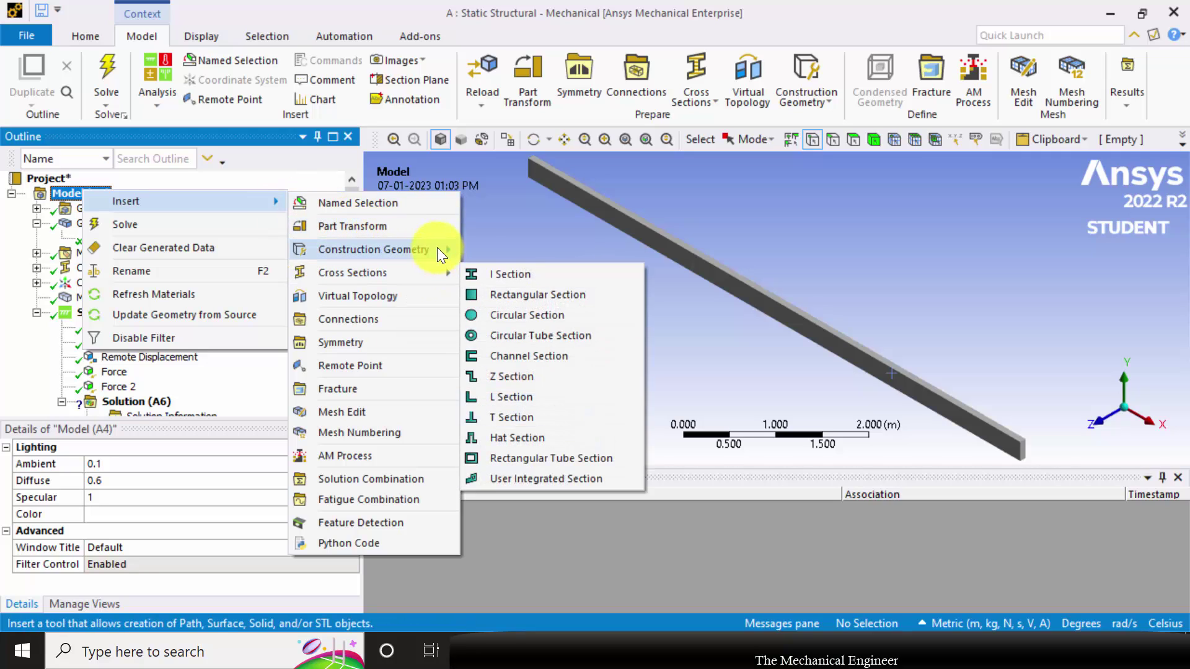
mouse_move(439, 248)
click(499, 252)
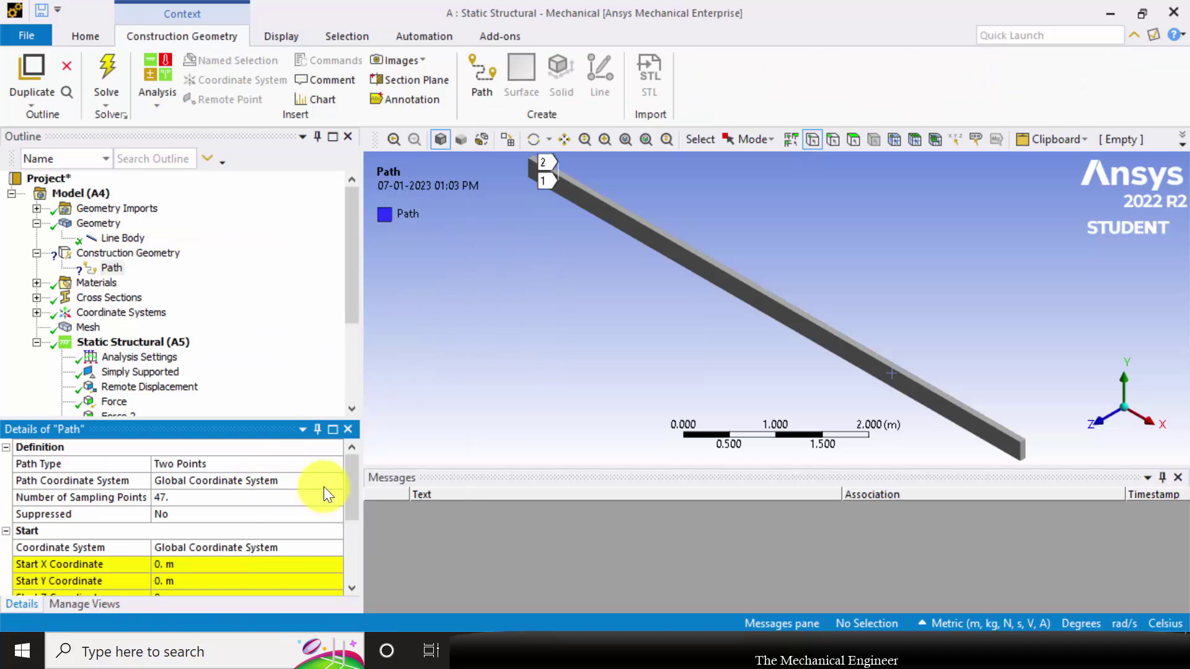
click(335, 480)
click(334, 479)
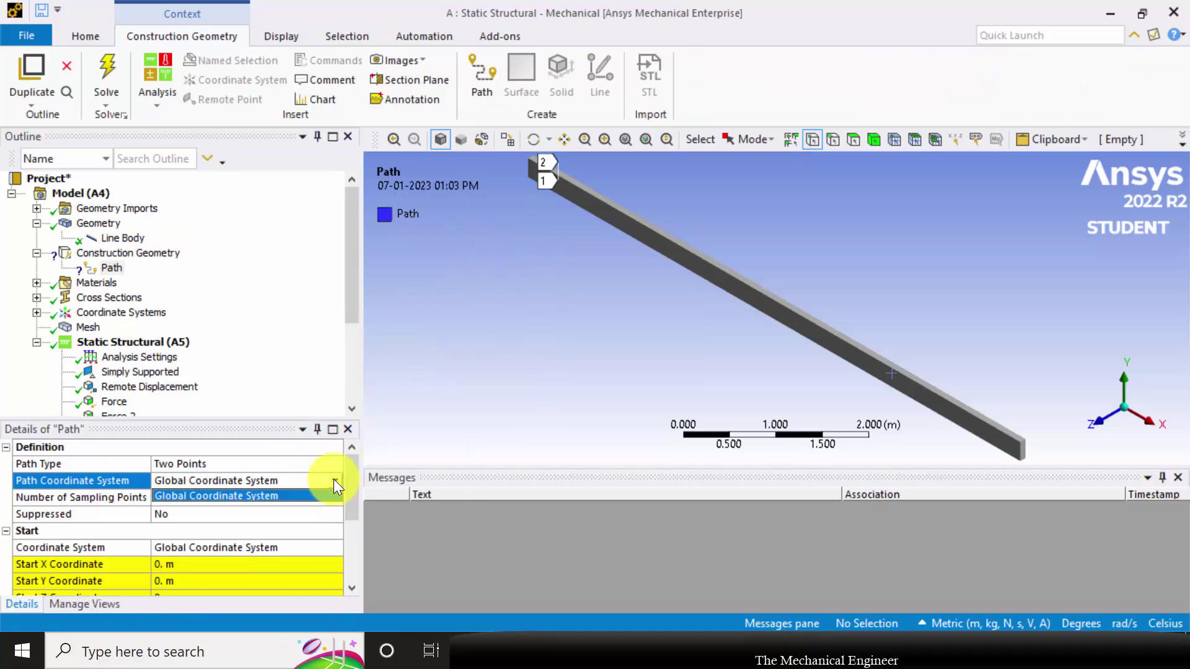
click(328, 463)
click(330, 465)
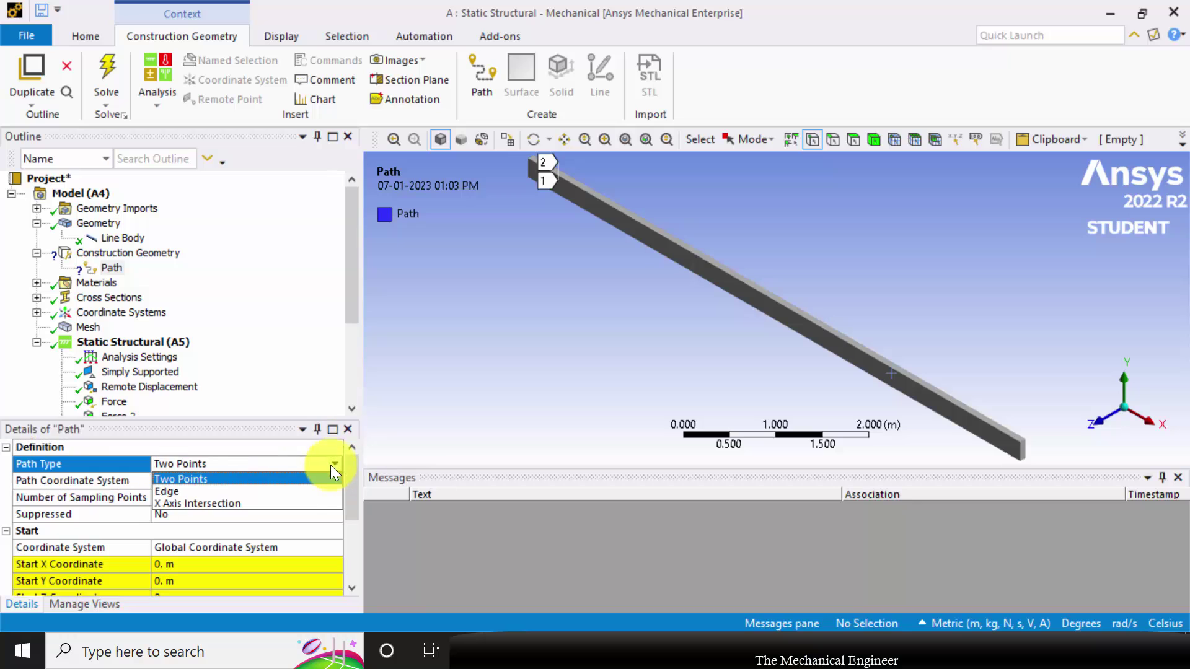
click(265, 494)
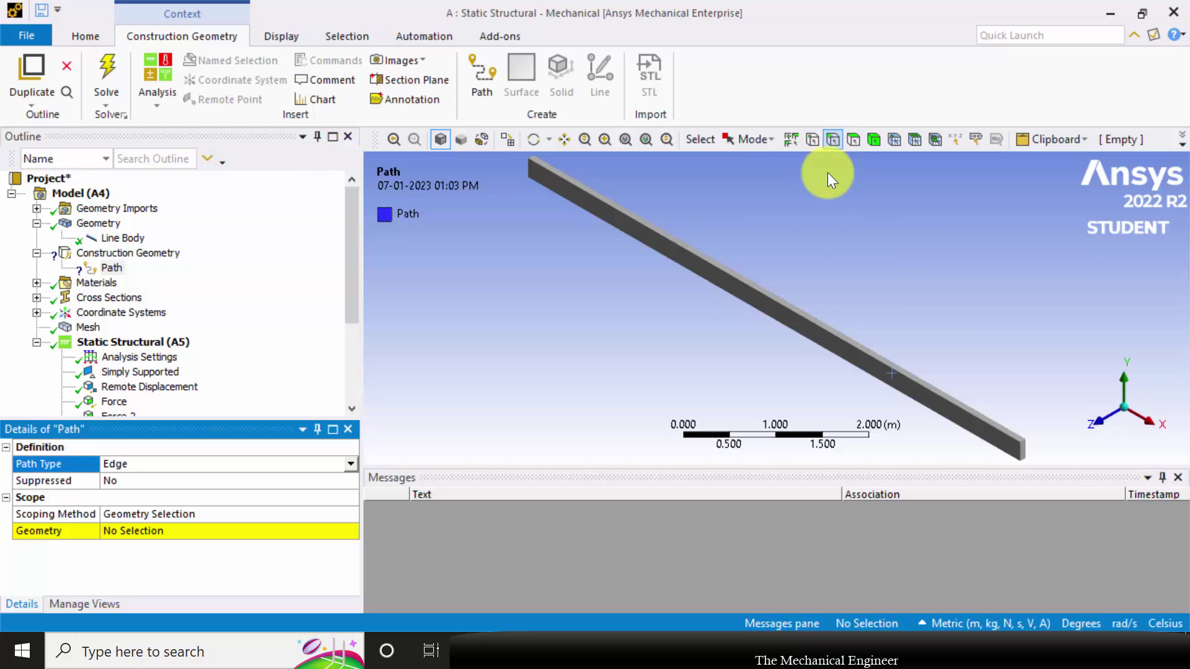
- Scope the path to the beam's three edges
click(592, 208)
ctrl+click(755, 295)
ctrl+click(942, 409)
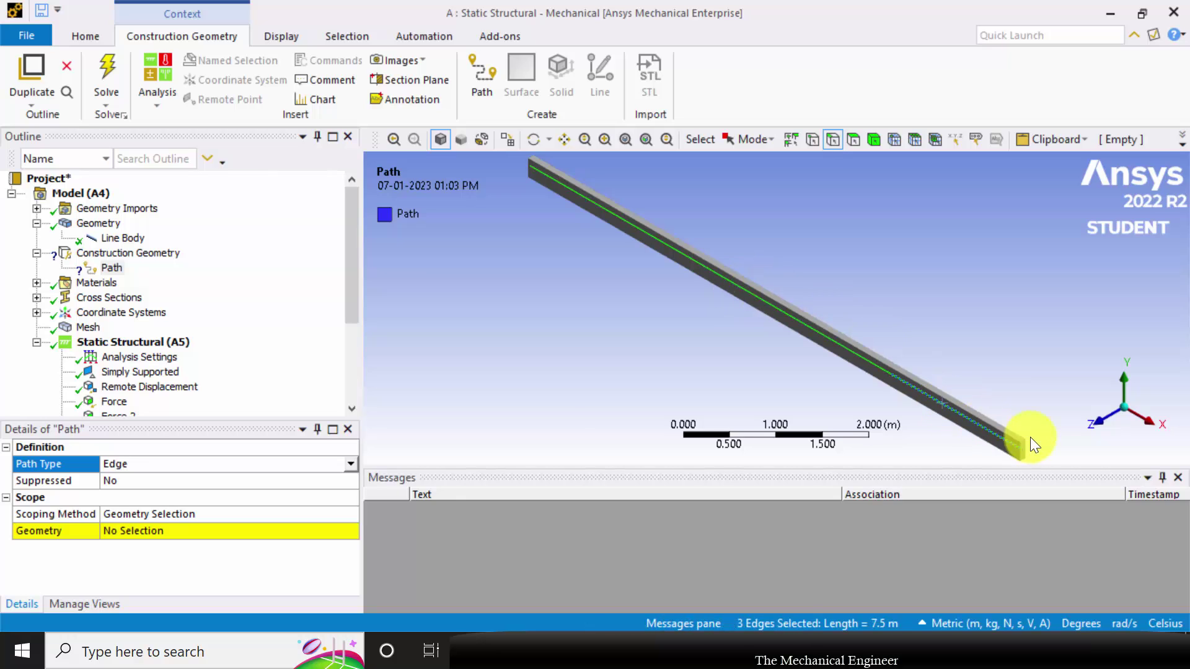
click(132, 530)
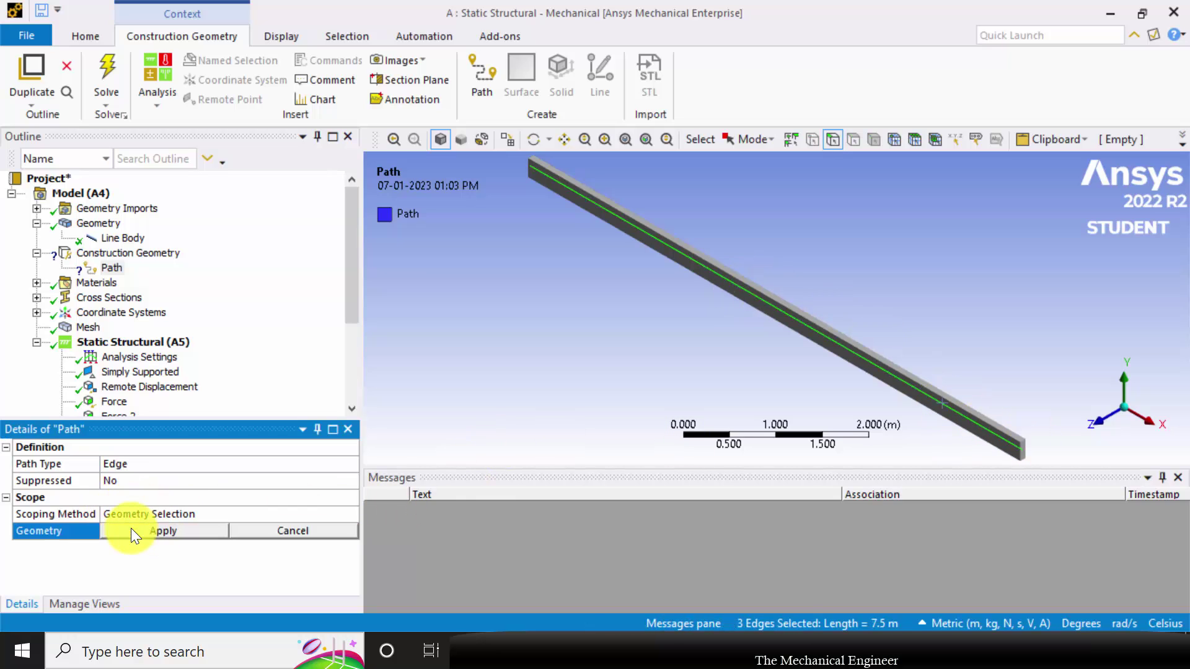
click(141, 530)
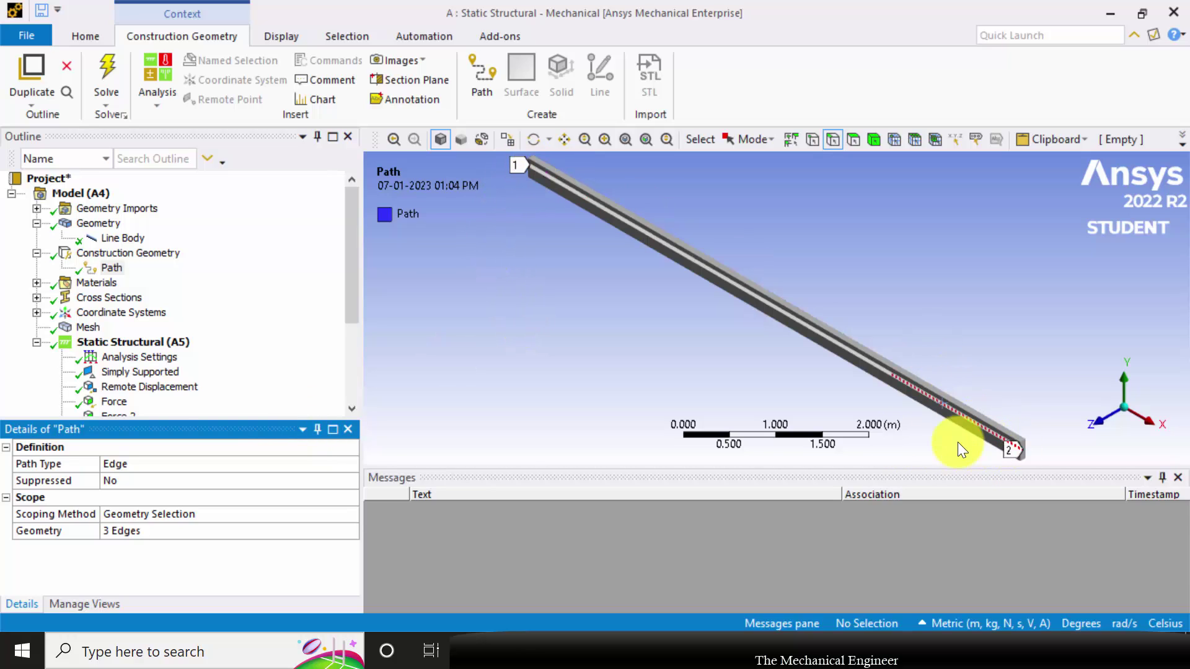
scroll(99, 371, down, 2)
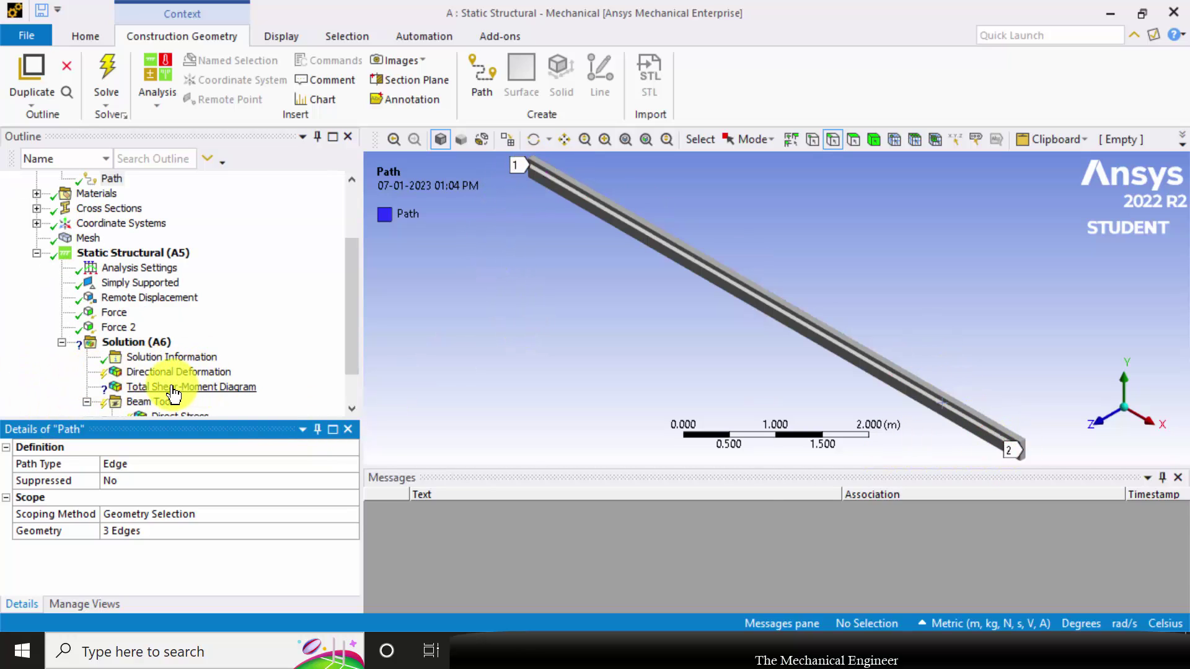
- Scope the Total Shear-Moment Diagram to the Path
click(173, 387)
click(258, 480)
click(332, 481)
click(284, 488)
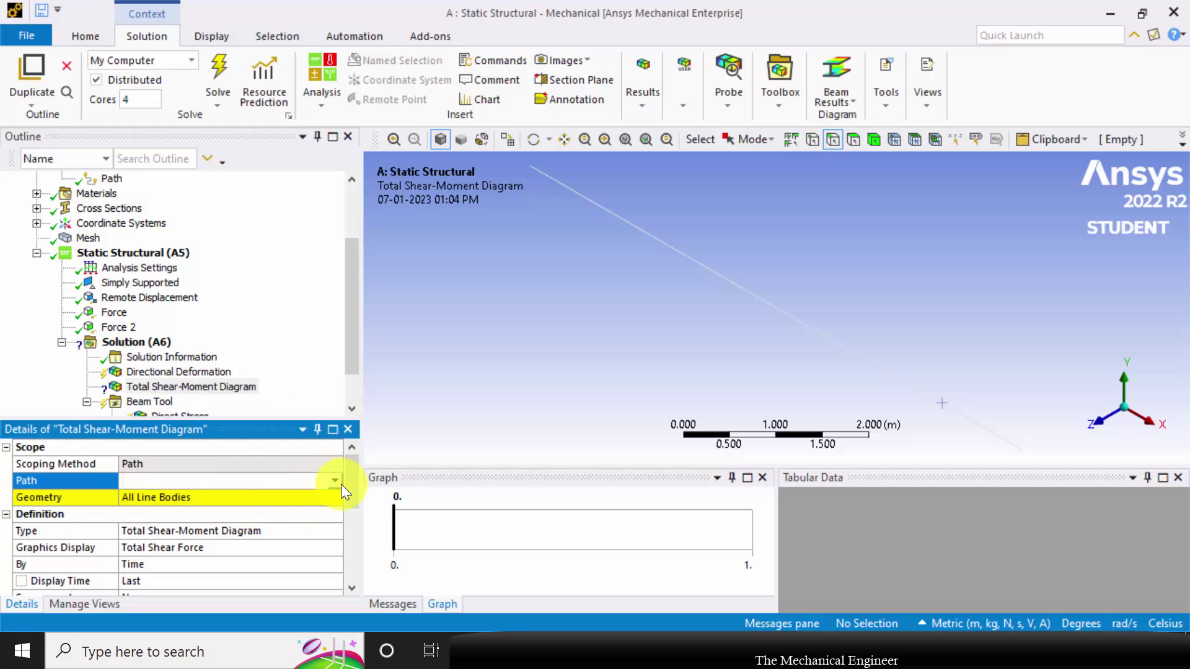
click(336, 482)
click(258, 489)
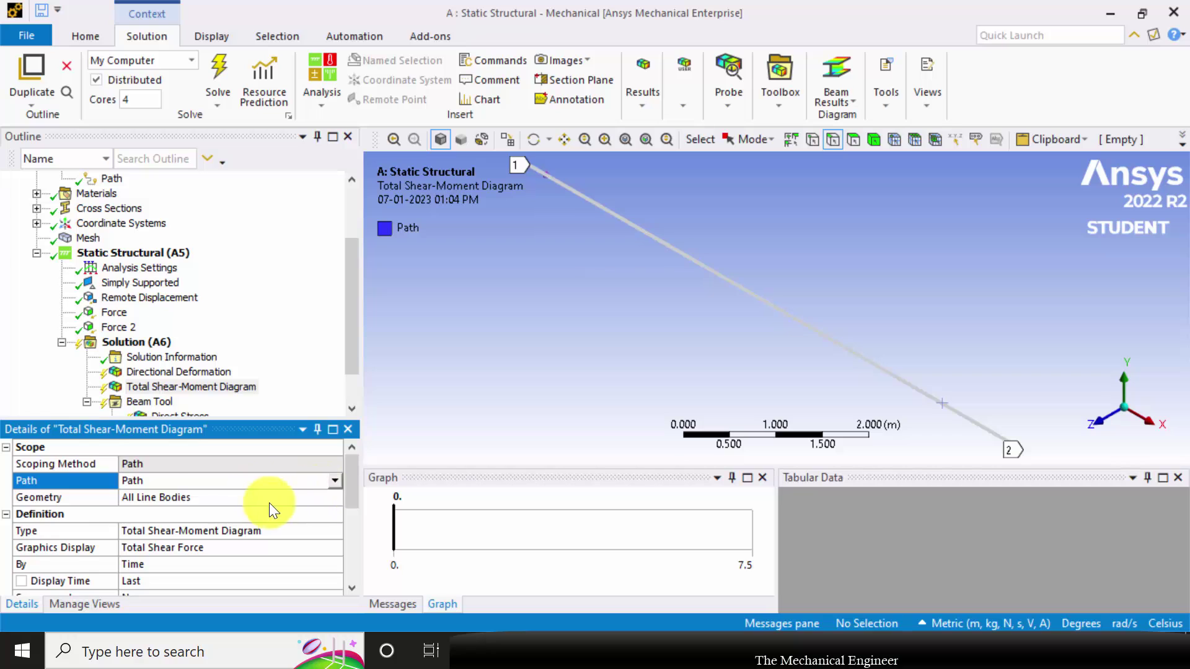
scroll(259, 501, down, 3)
scroll(258, 501, up, 2)
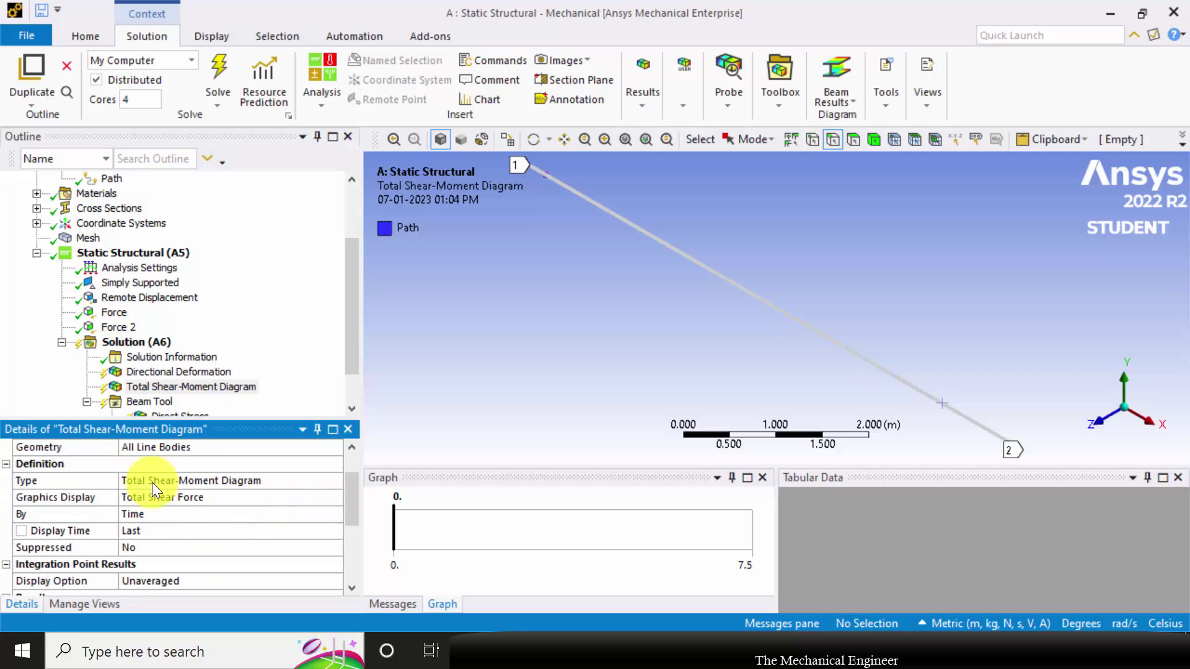
- Change the diagram type to Directional Shear-Moment Diagram (VY-MZ-UY)
click(239, 481)
click(334, 478)
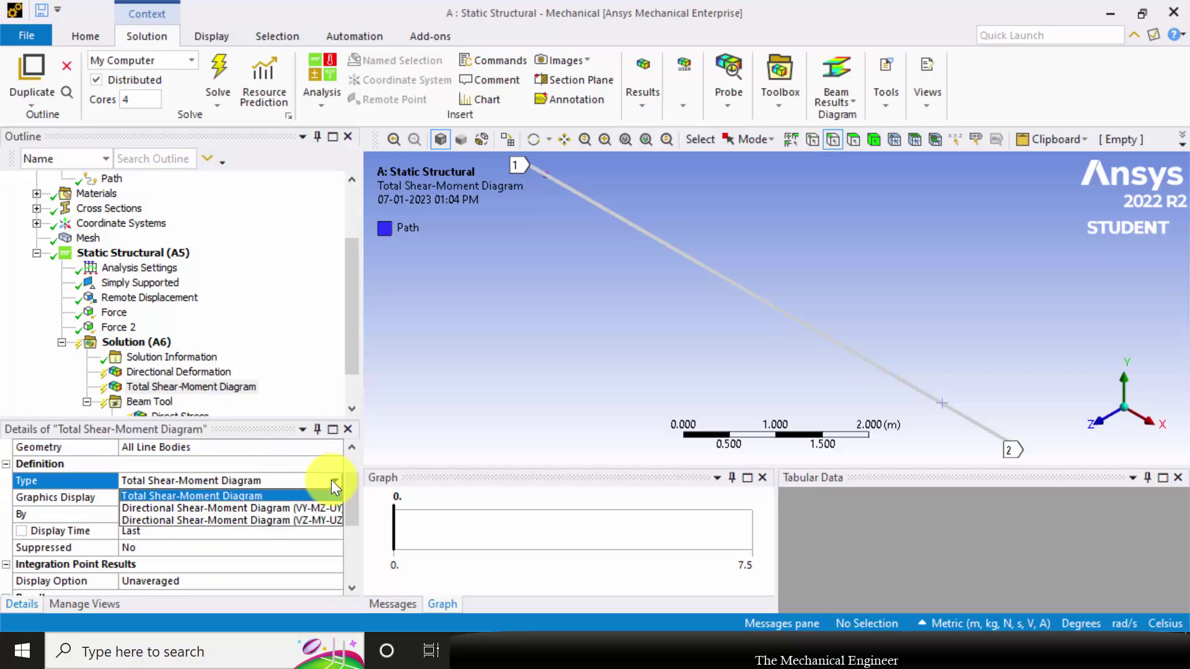
click(308, 508)
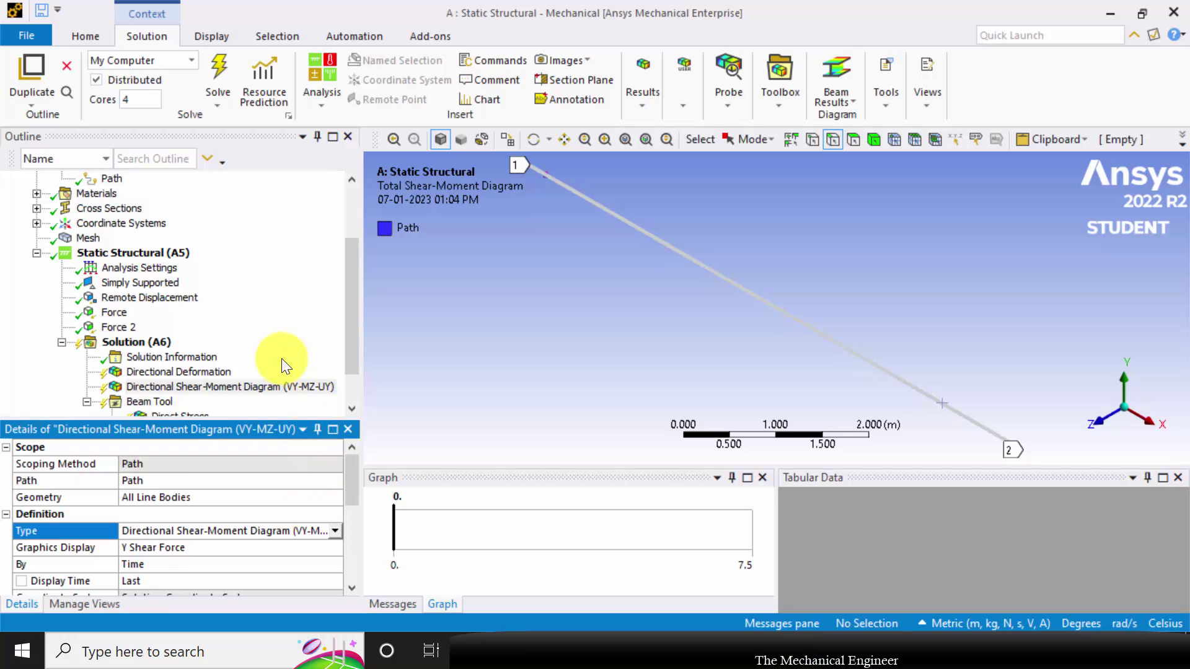
scroll(282, 358, down, 1)
right_click(121, 299)
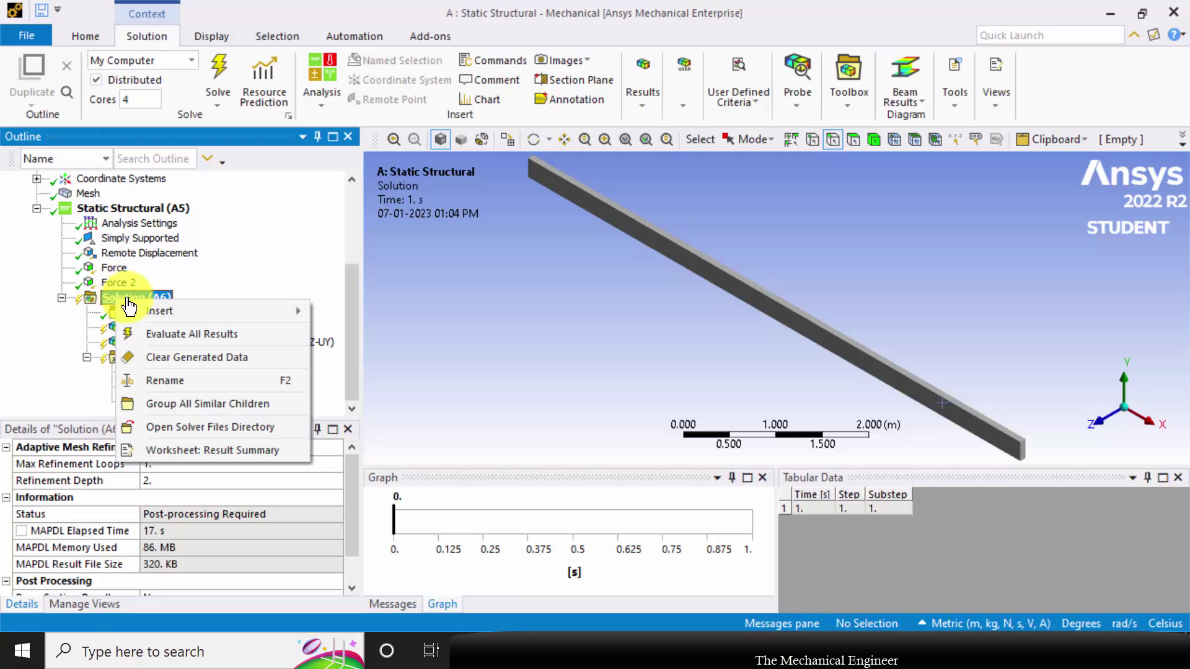
- Evaluate all results and review the Y deformation, shear-moment diagram and combined stress
click(184, 333)
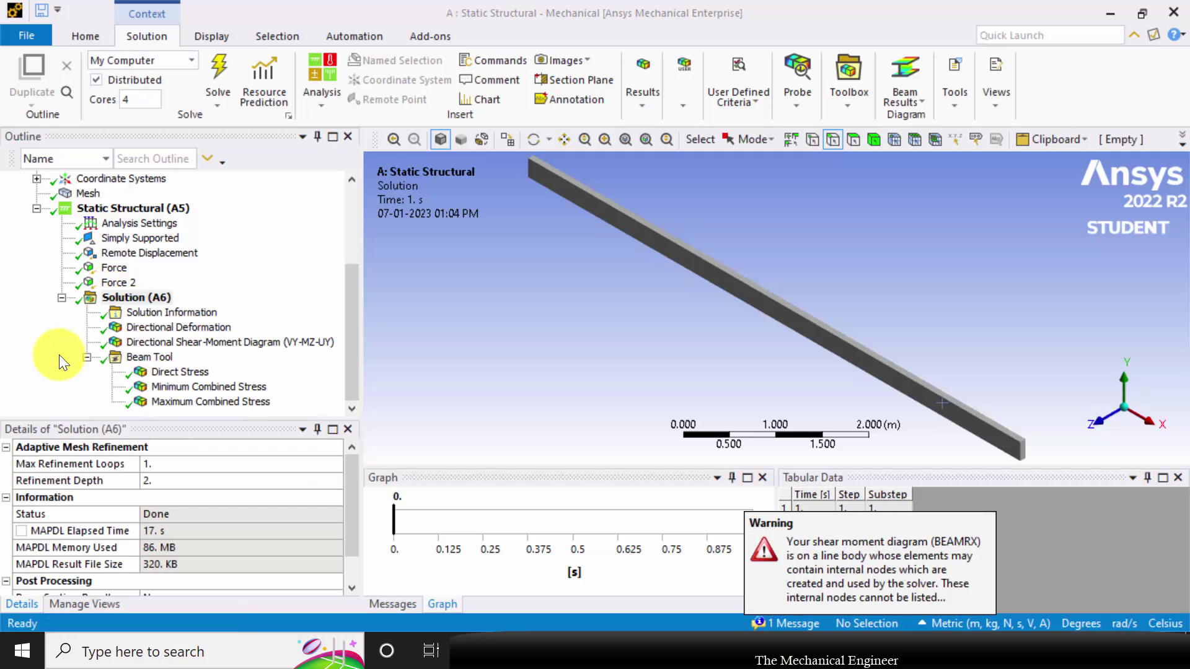
click(178, 327)
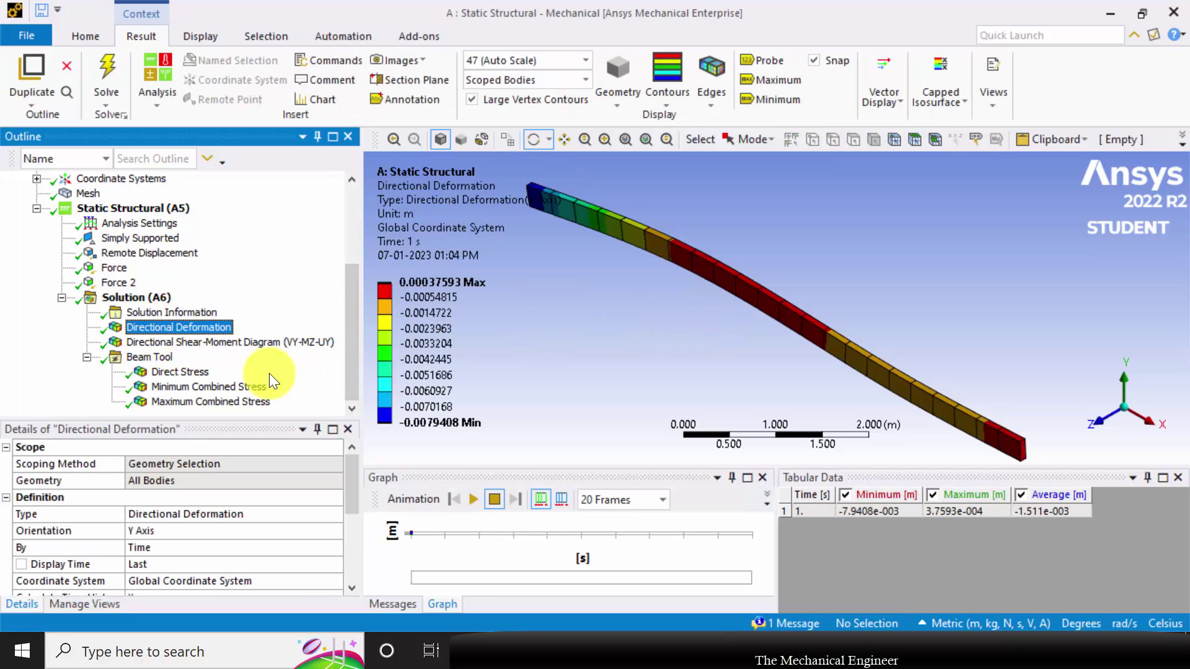
click(232, 346)
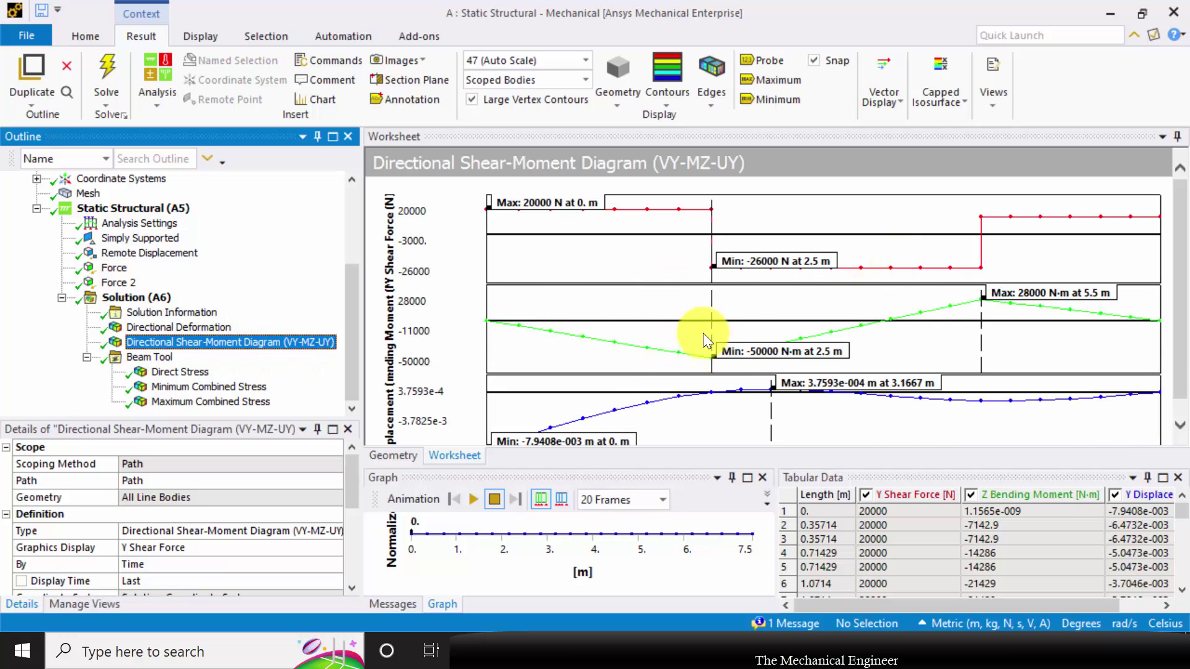
click(217, 402)
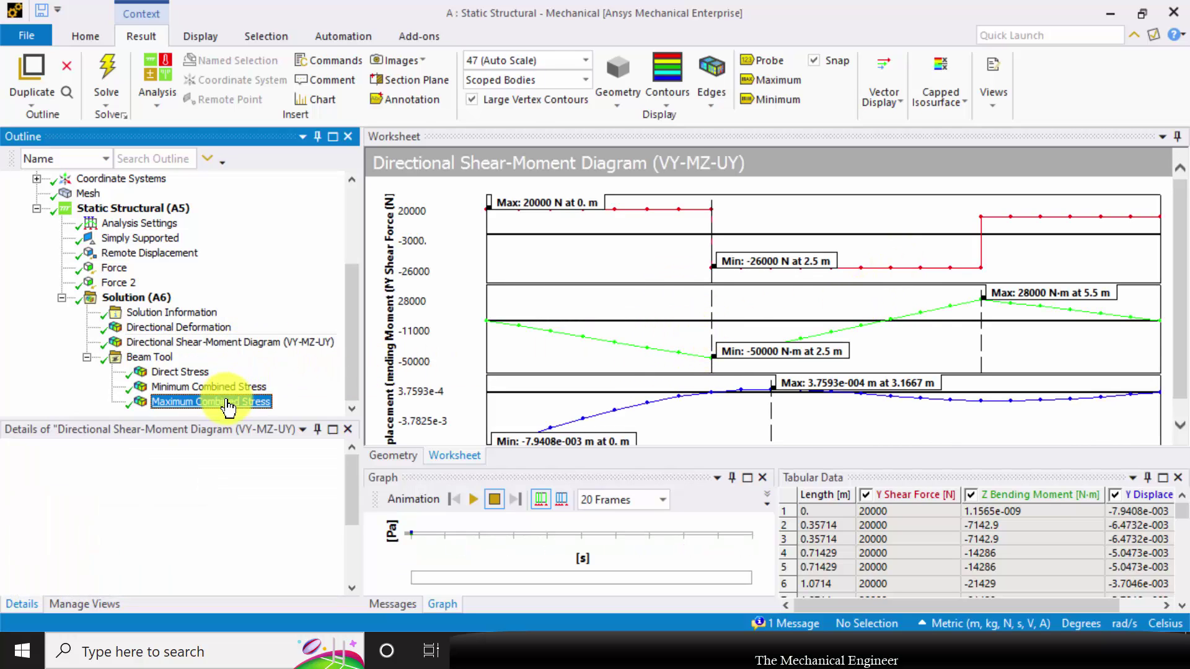